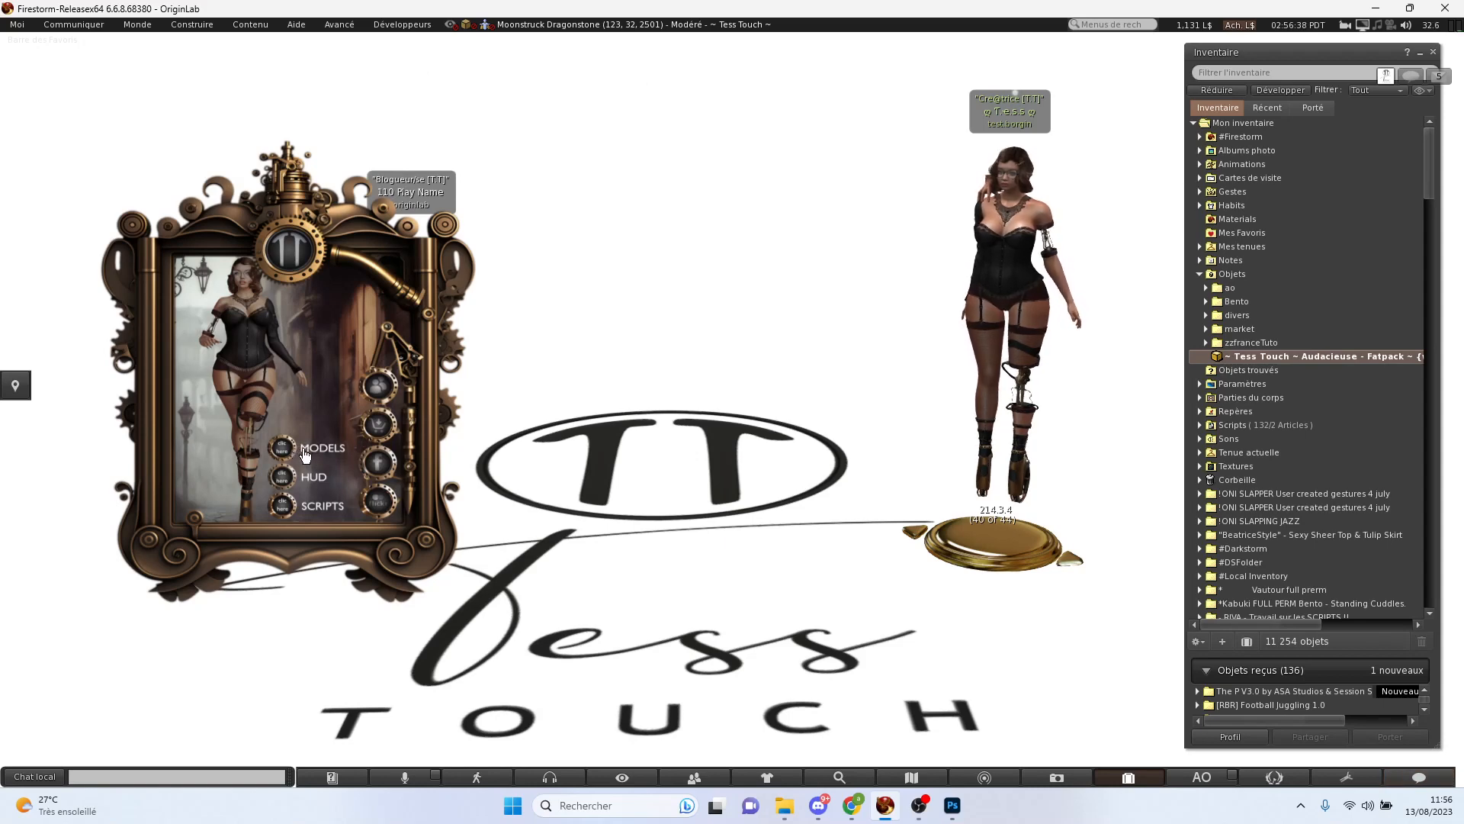
- Unpack the Models, HUD and Scripts folders from the Audacieuse Fatpack and keep each one in the inventory
{"action": "left_click", "coordinate": [298, 455]}
{"action": "left_click", "coordinate": [1271, 135]}
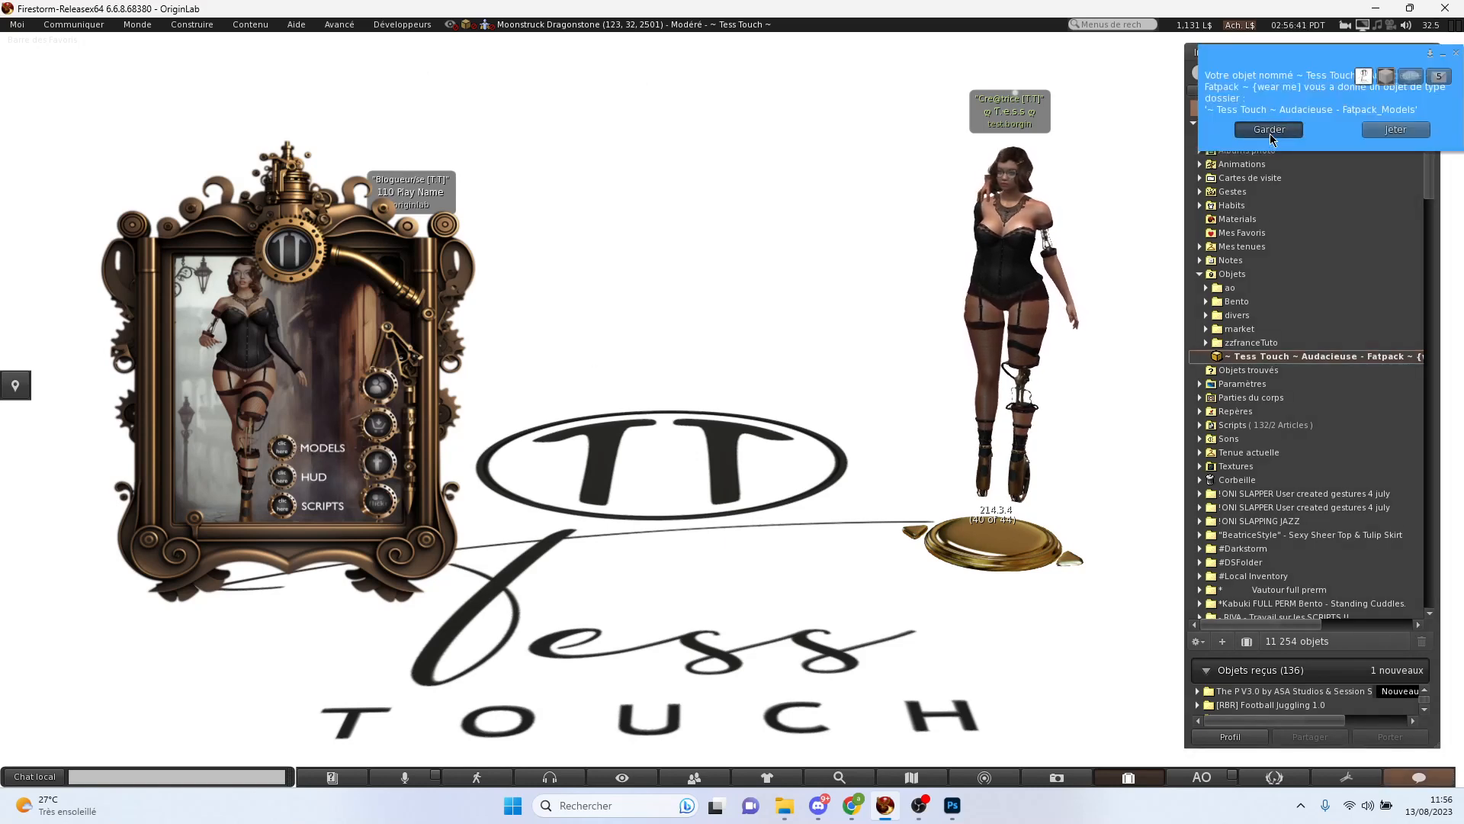
{"action": "left_click", "coordinate": [305, 481]}
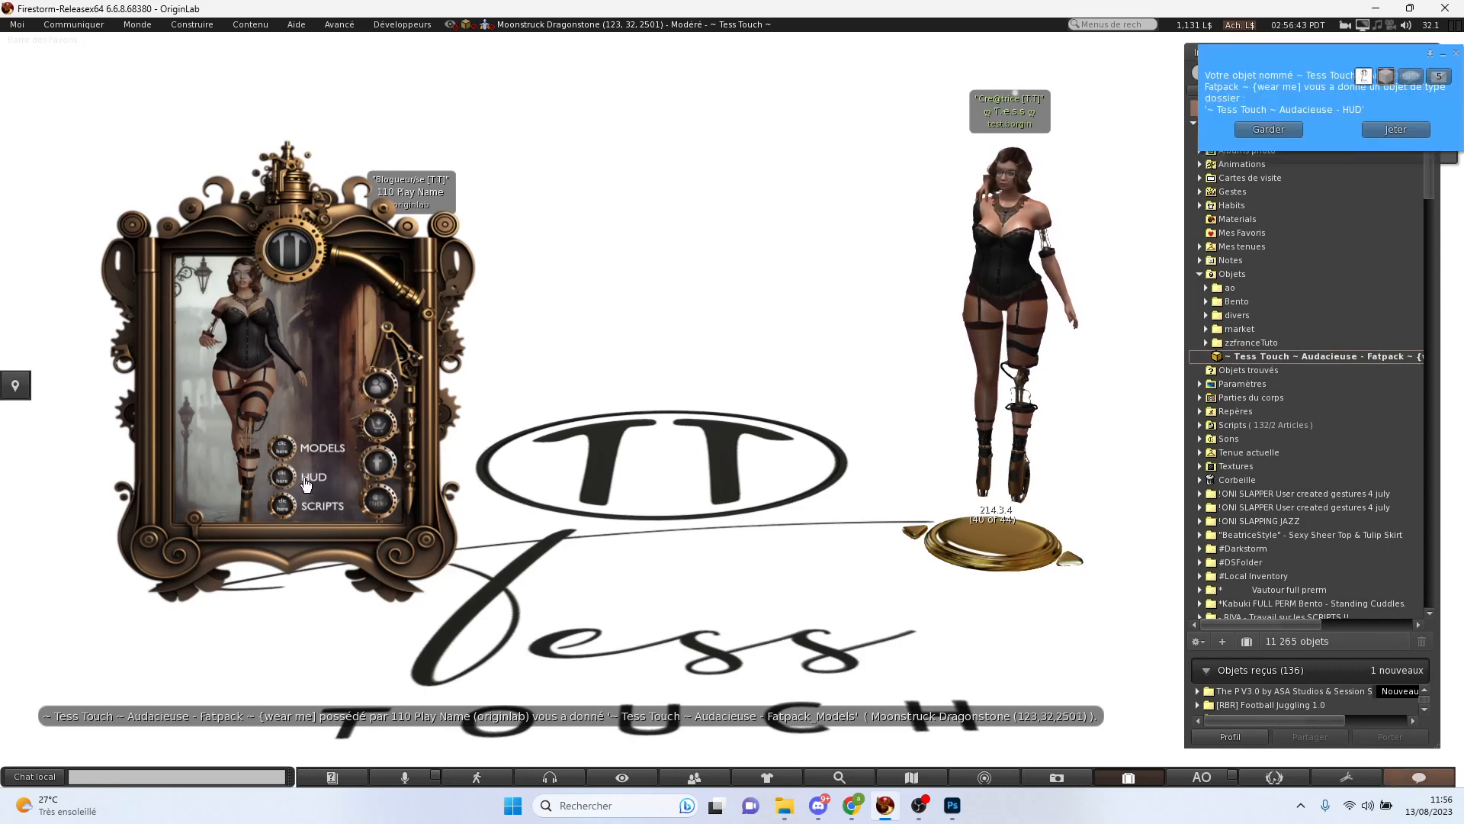
{"action": "left_click", "coordinate": [1271, 131]}
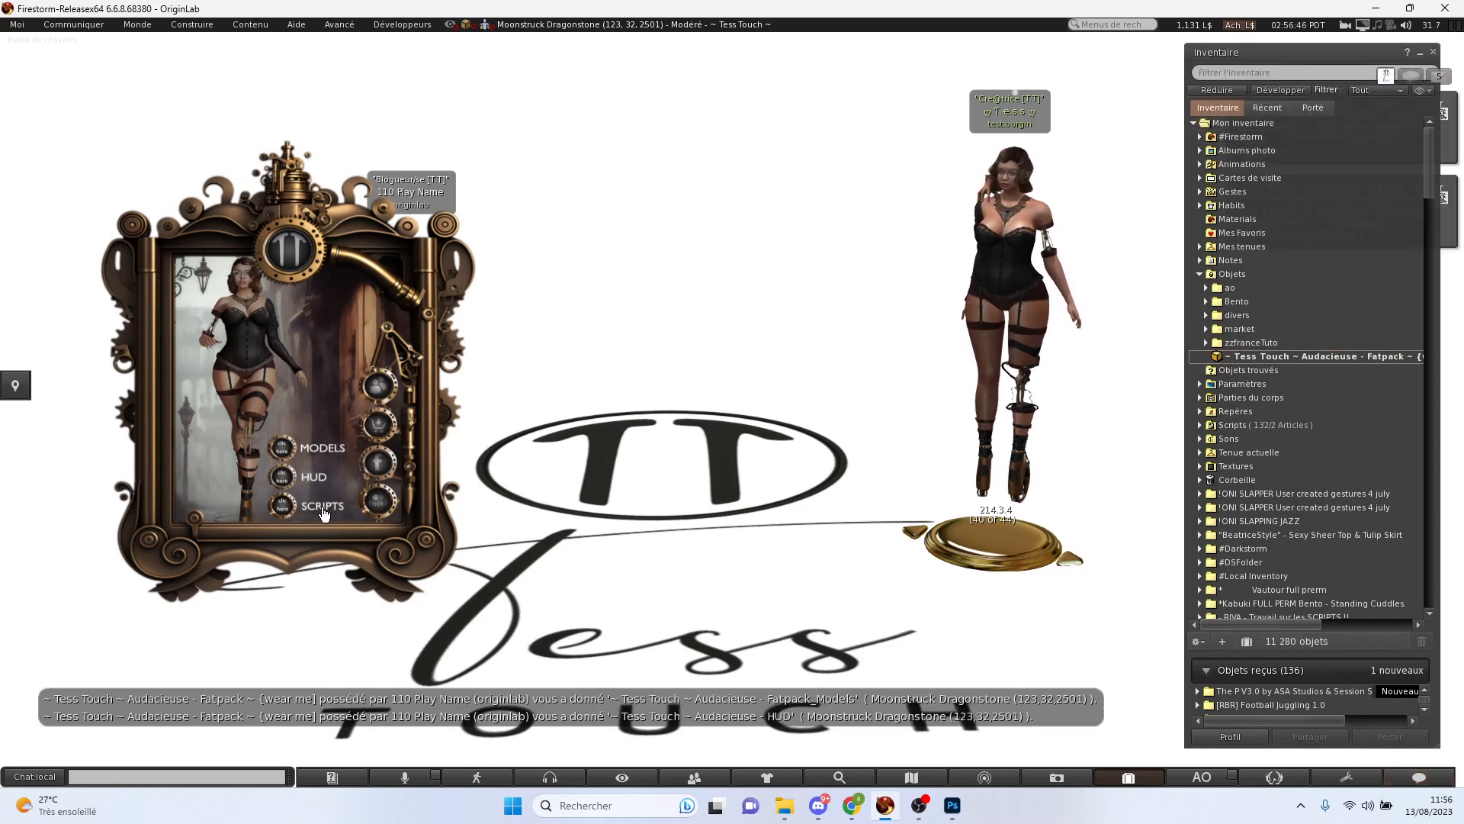
{"action": "left_click", "coordinate": [324, 511]}
{"action": "left_click", "coordinate": [1271, 136]}
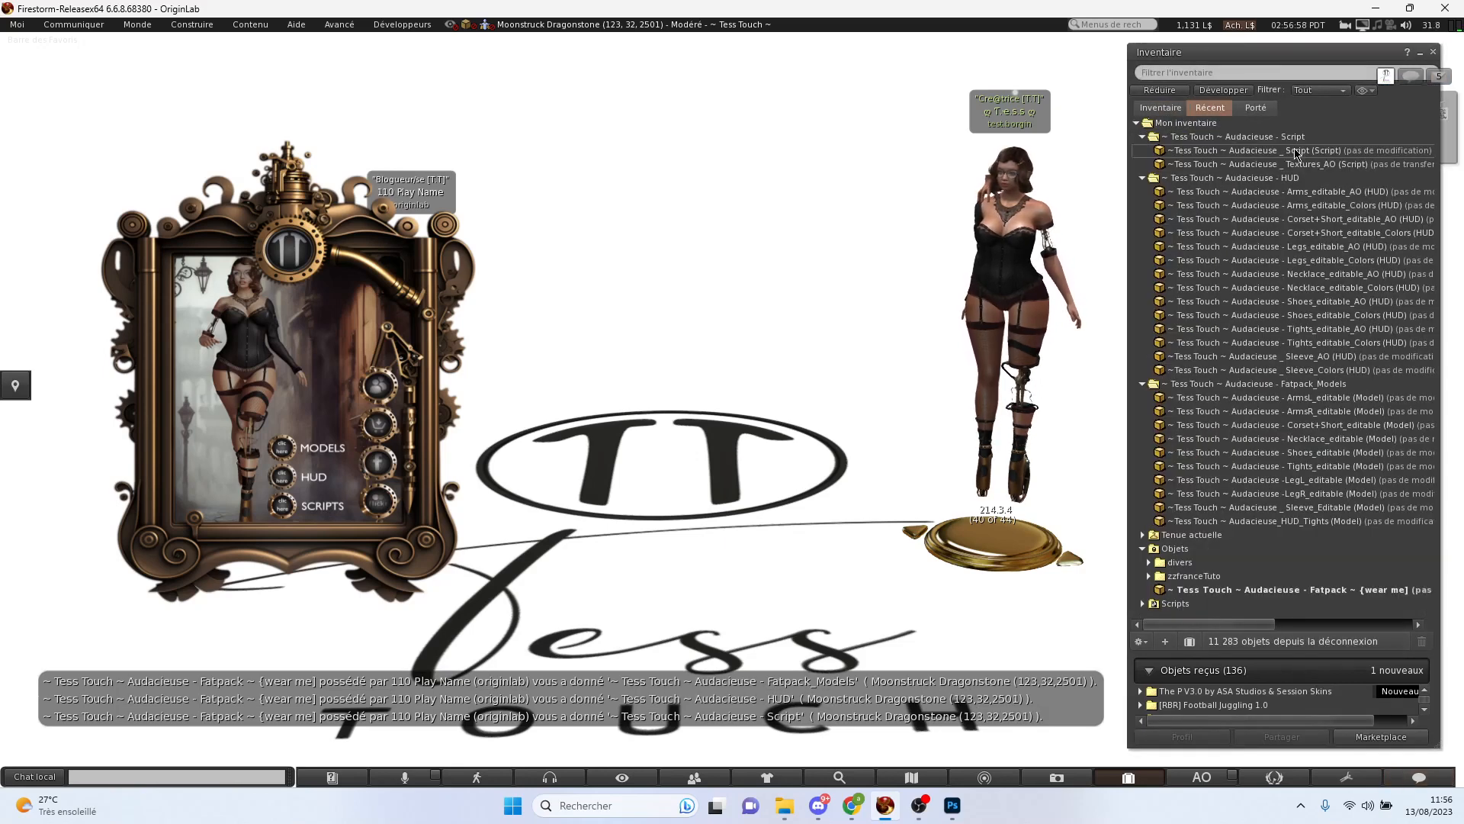
- Add all items of the Fatpack_Models folder, from ArmsL_editable to HUD_Tights, to the avatar
{"action": "left_click", "coordinate": [1237, 397]}
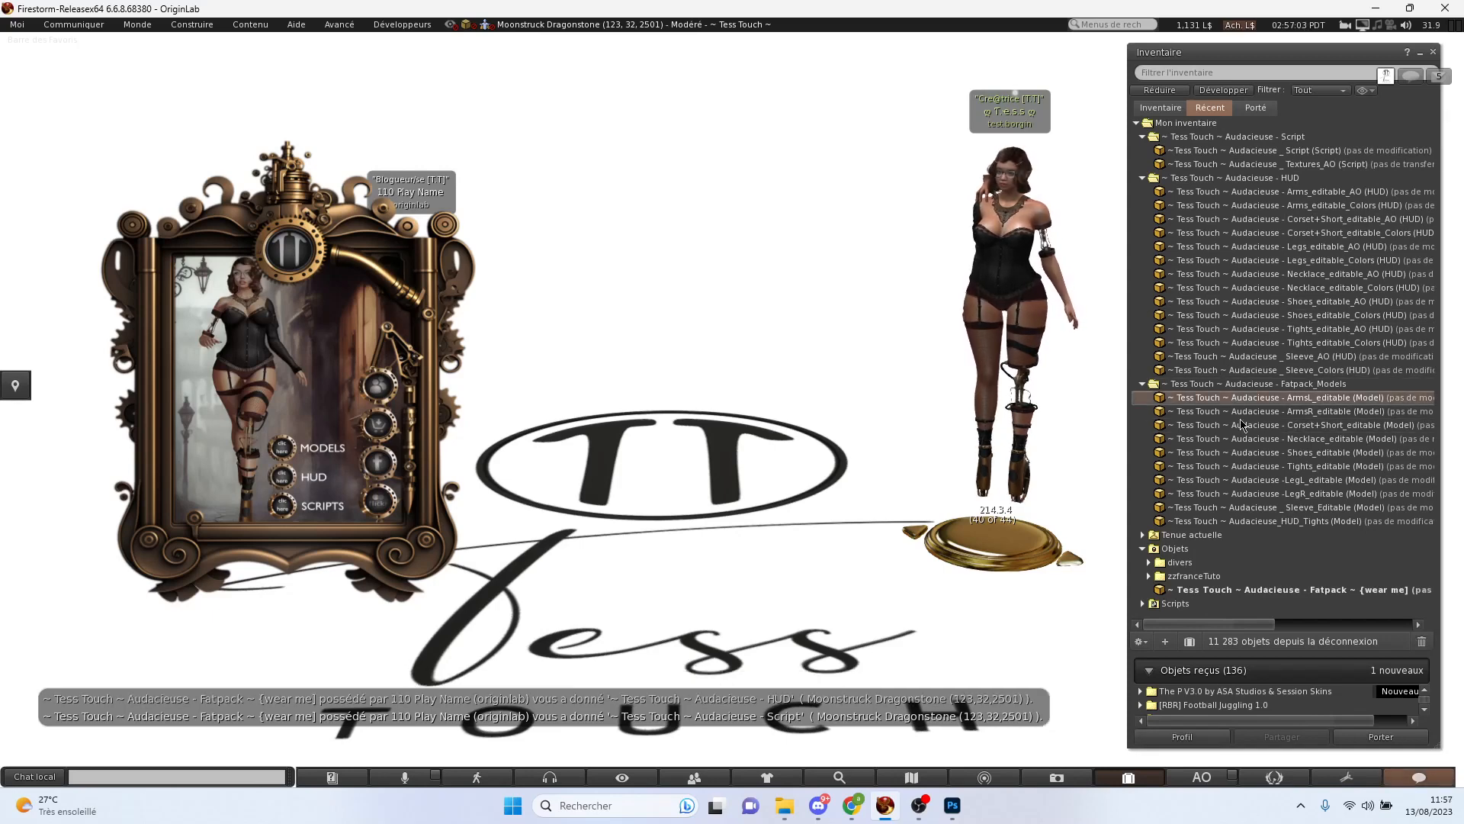
{"action": "left_click", "coordinate": [1273, 521], "text": "shift"}
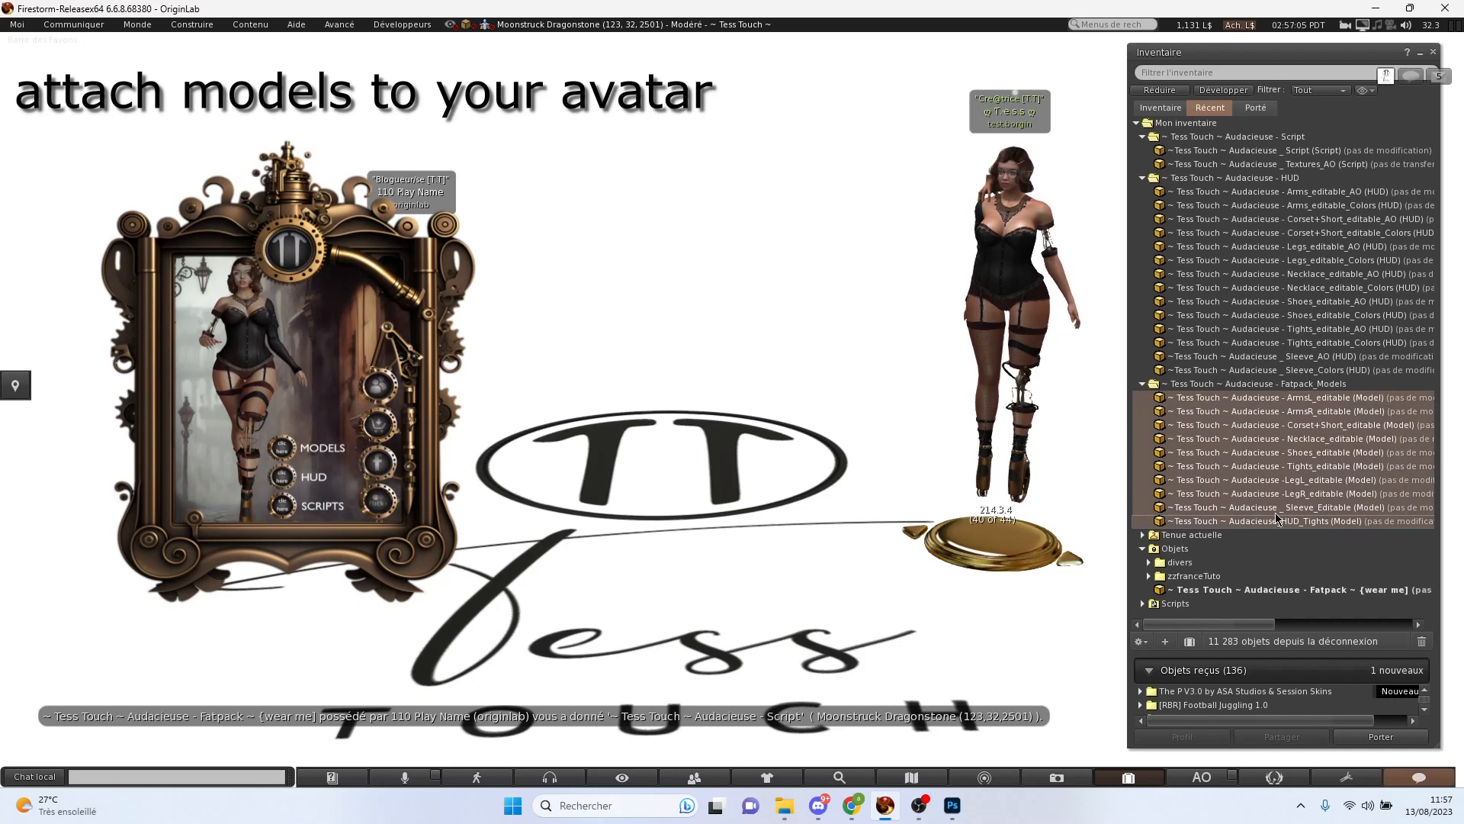
{"action": "right_click", "coordinate": [1271, 436]}
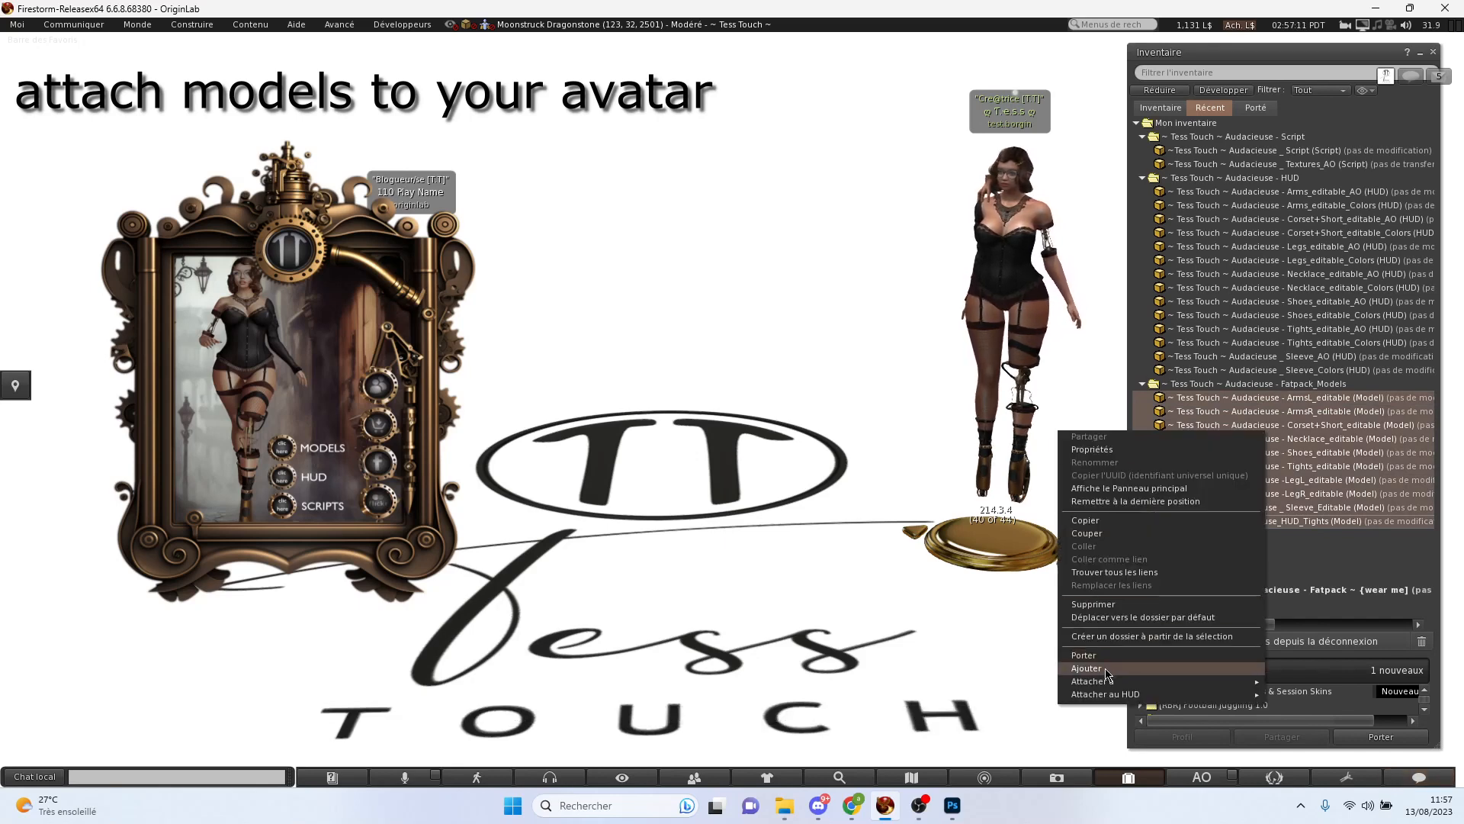
{"action": "left_click", "coordinate": [1087, 668]}
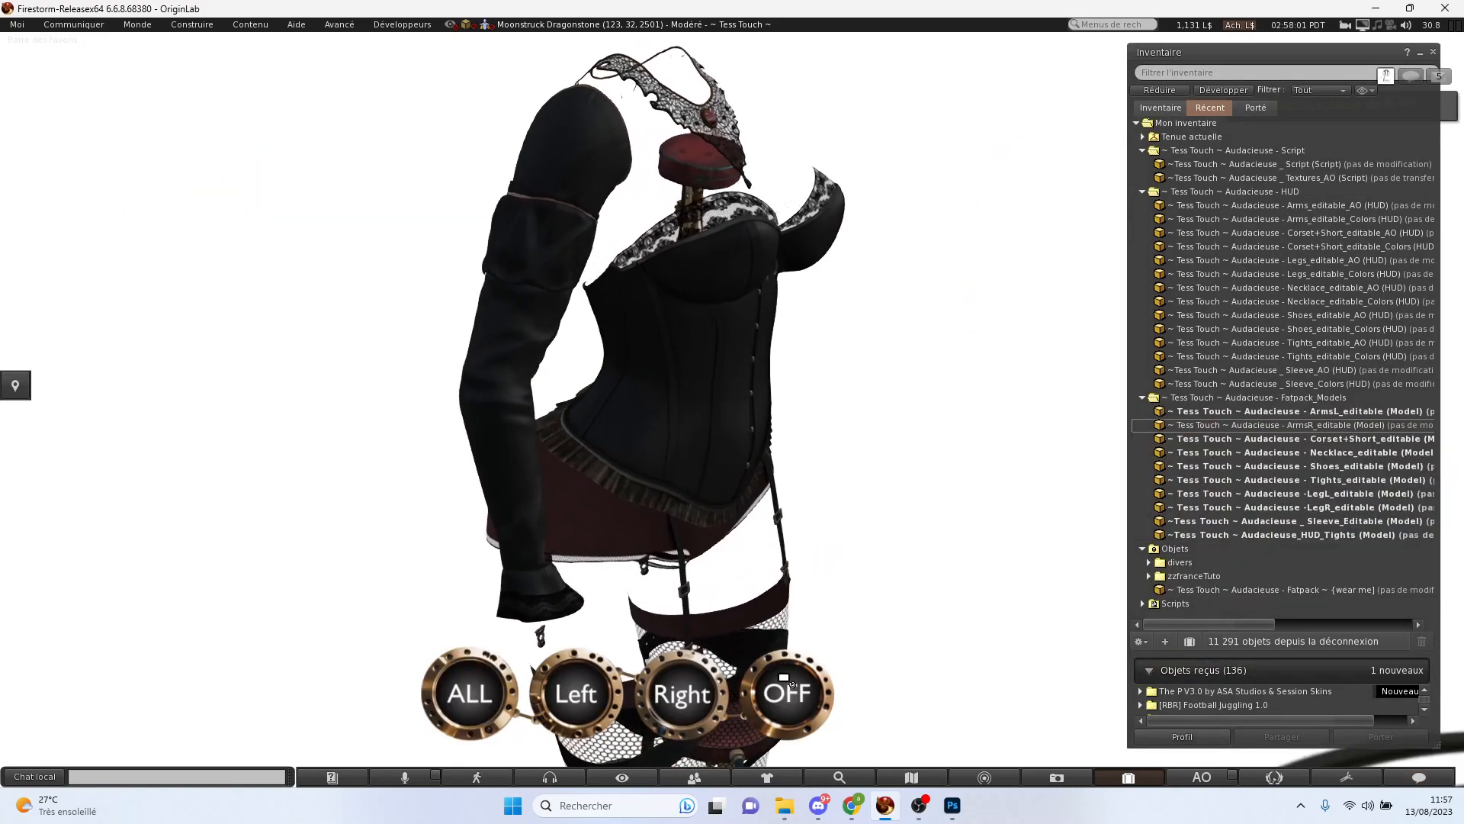
- Test the tights alpha HUD's ALL, Left and Right options and hide the lower stocking sections on both mechanical legs
{"action": "left_click_drag", "start_coordinate": [786, 678], "coordinate": [758, 409], "text": "alt"}
{"action": "scroll", "coordinate": [799, 414], "scroll_direction": "up", "scroll_amount": 4}
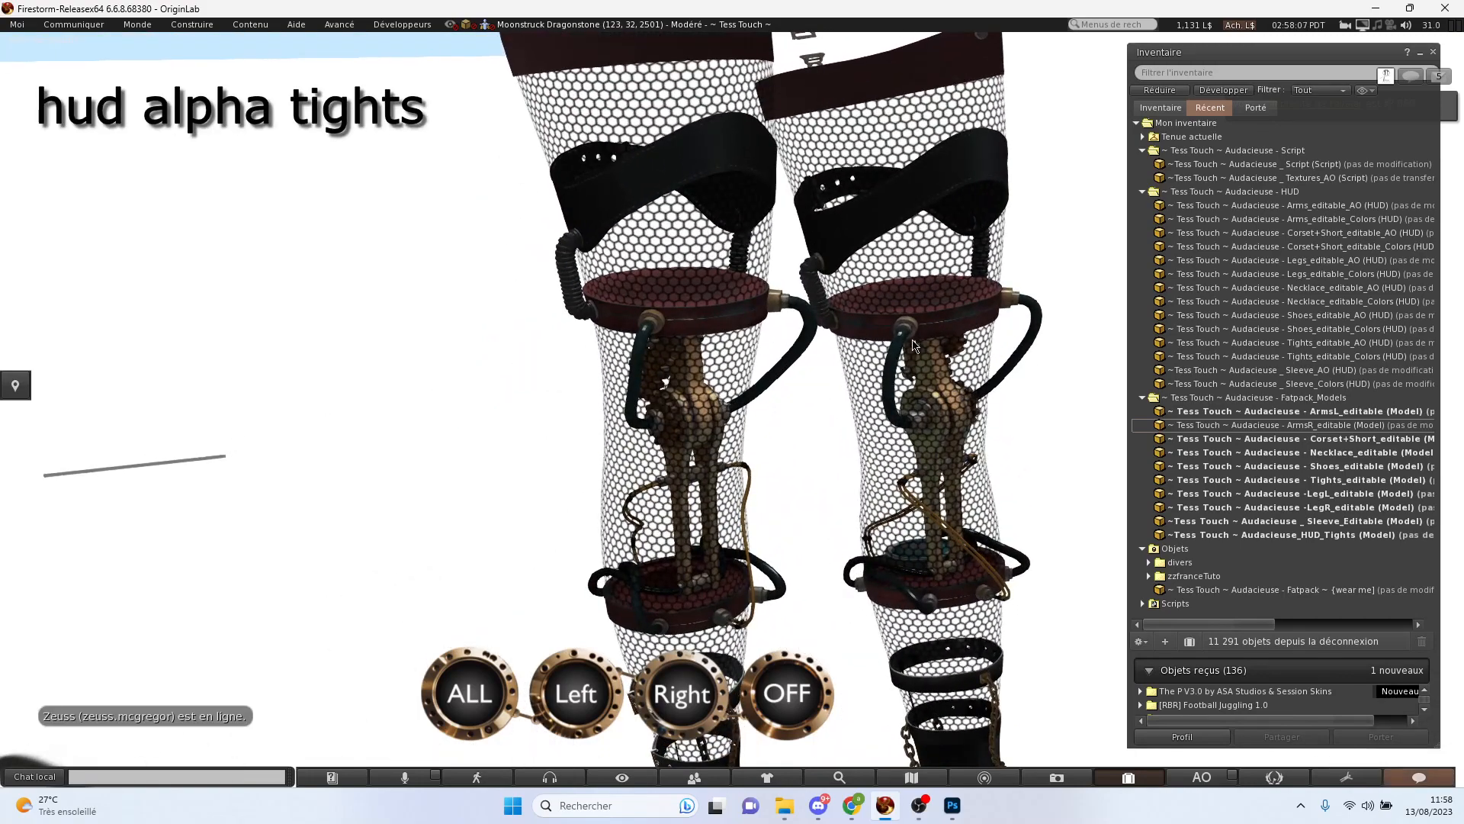
{"action": "left_click", "coordinate": [470, 700]}
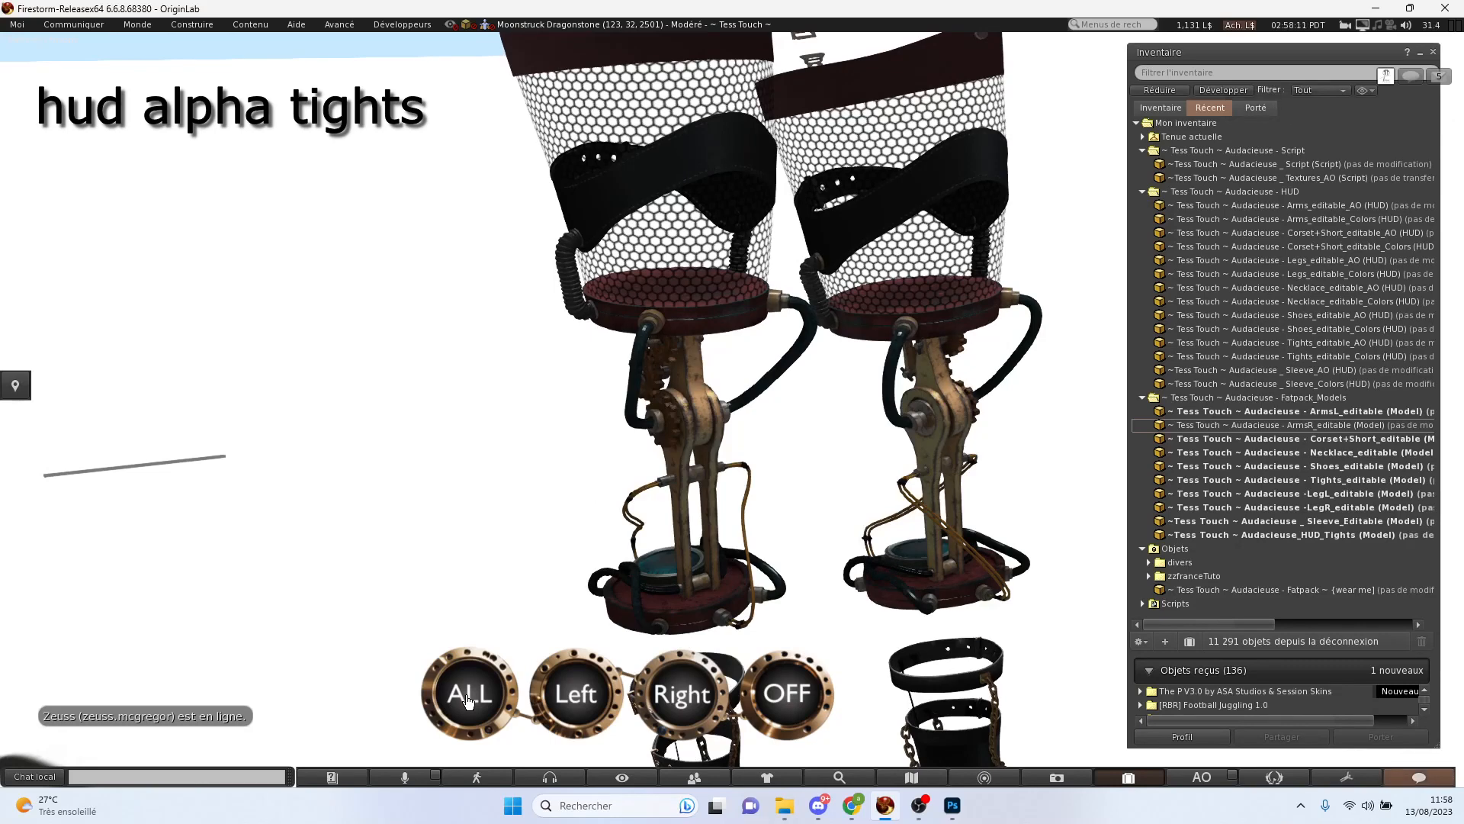
{"action": "left_click", "coordinate": [469, 700]}
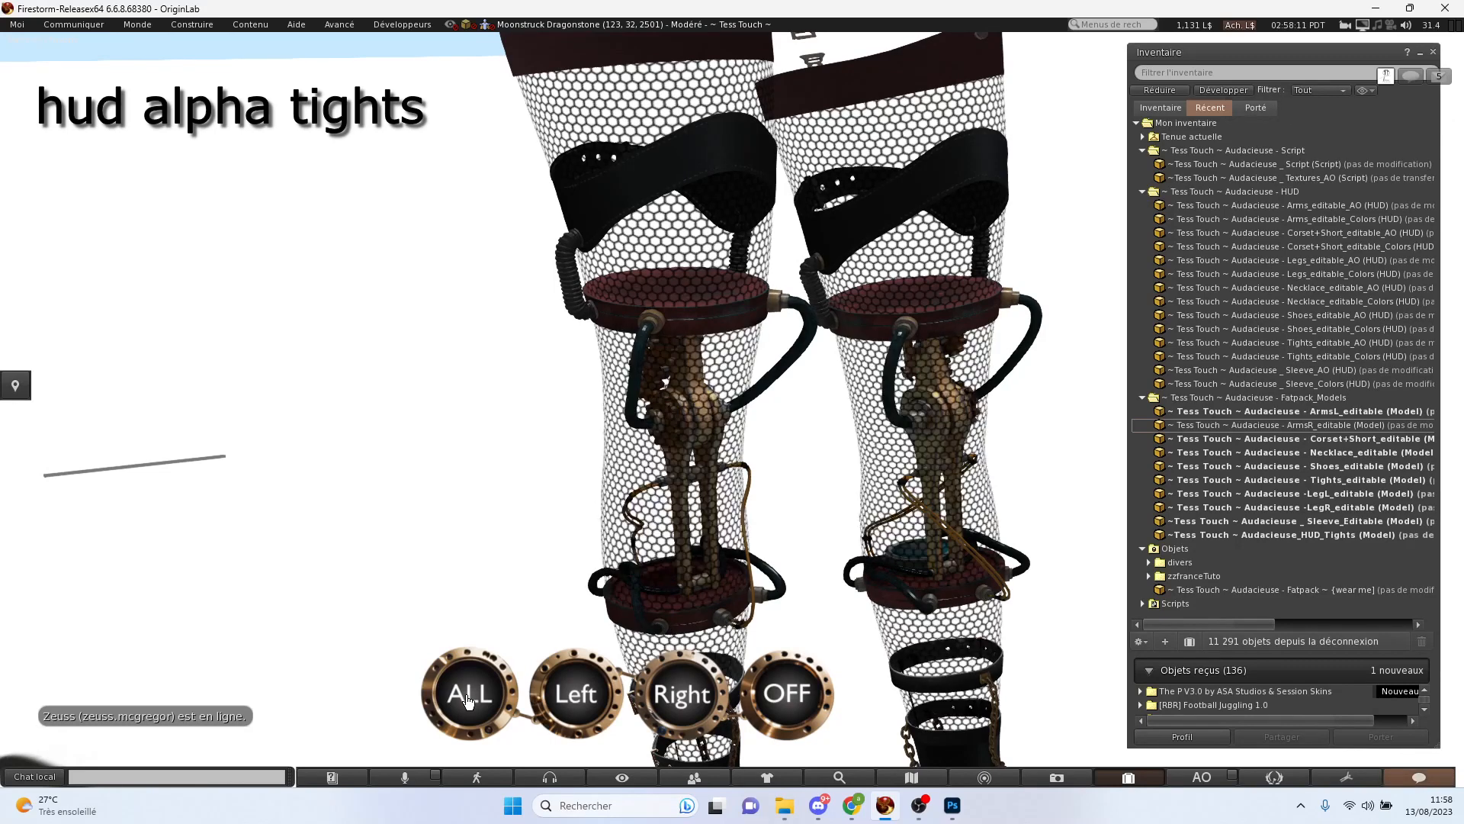
{"action": "left_click", "coordinate": [592, 694]}
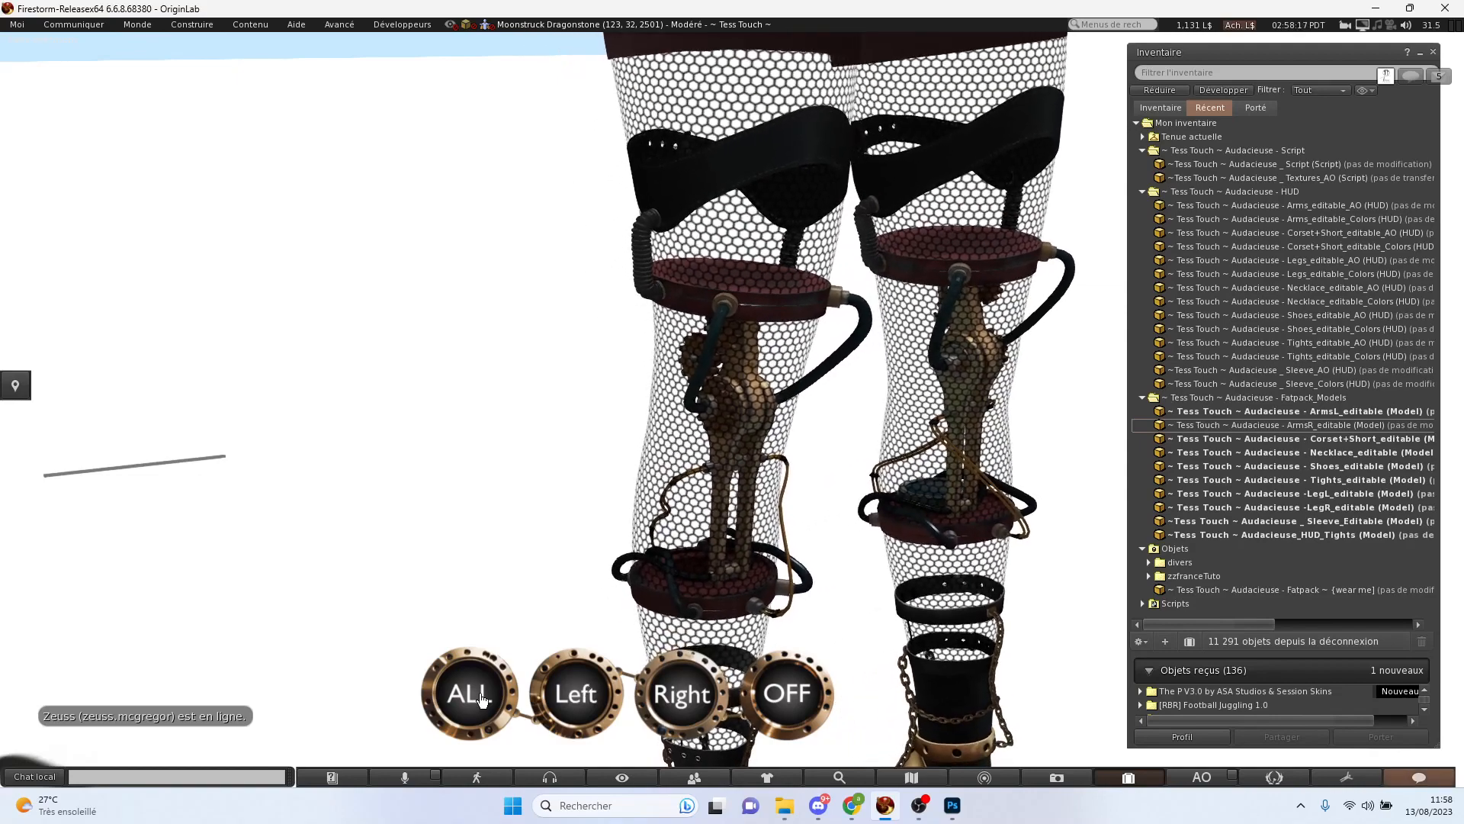
{"action": "scroll", "coordinate": [727, 526], "scroll_direction": "down", "scroll_amount": 2}
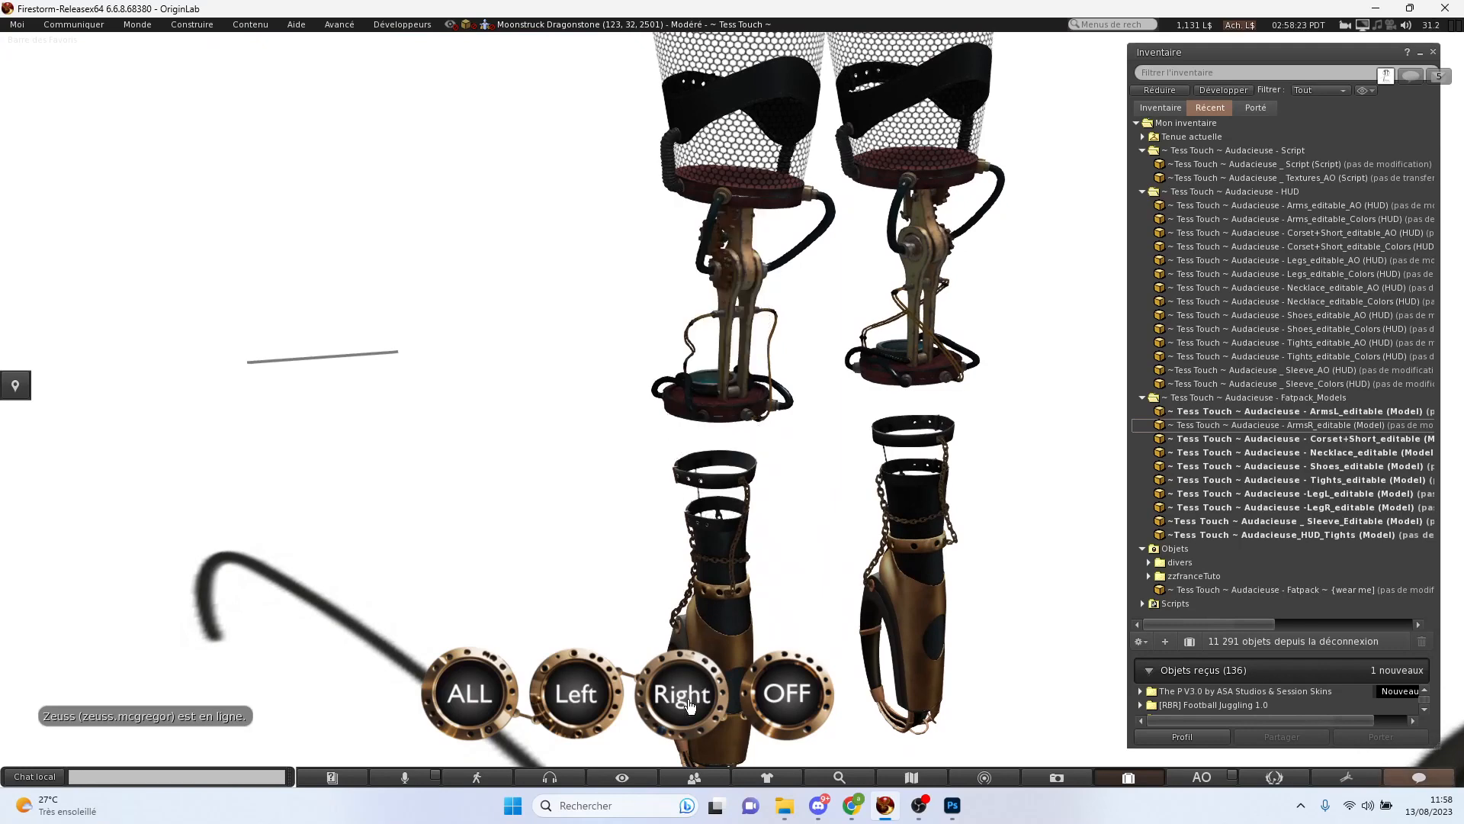
{"action": "scroll", "coordinate": [847, 431], "scroll_direction": "down", "scroll_amount": 3}
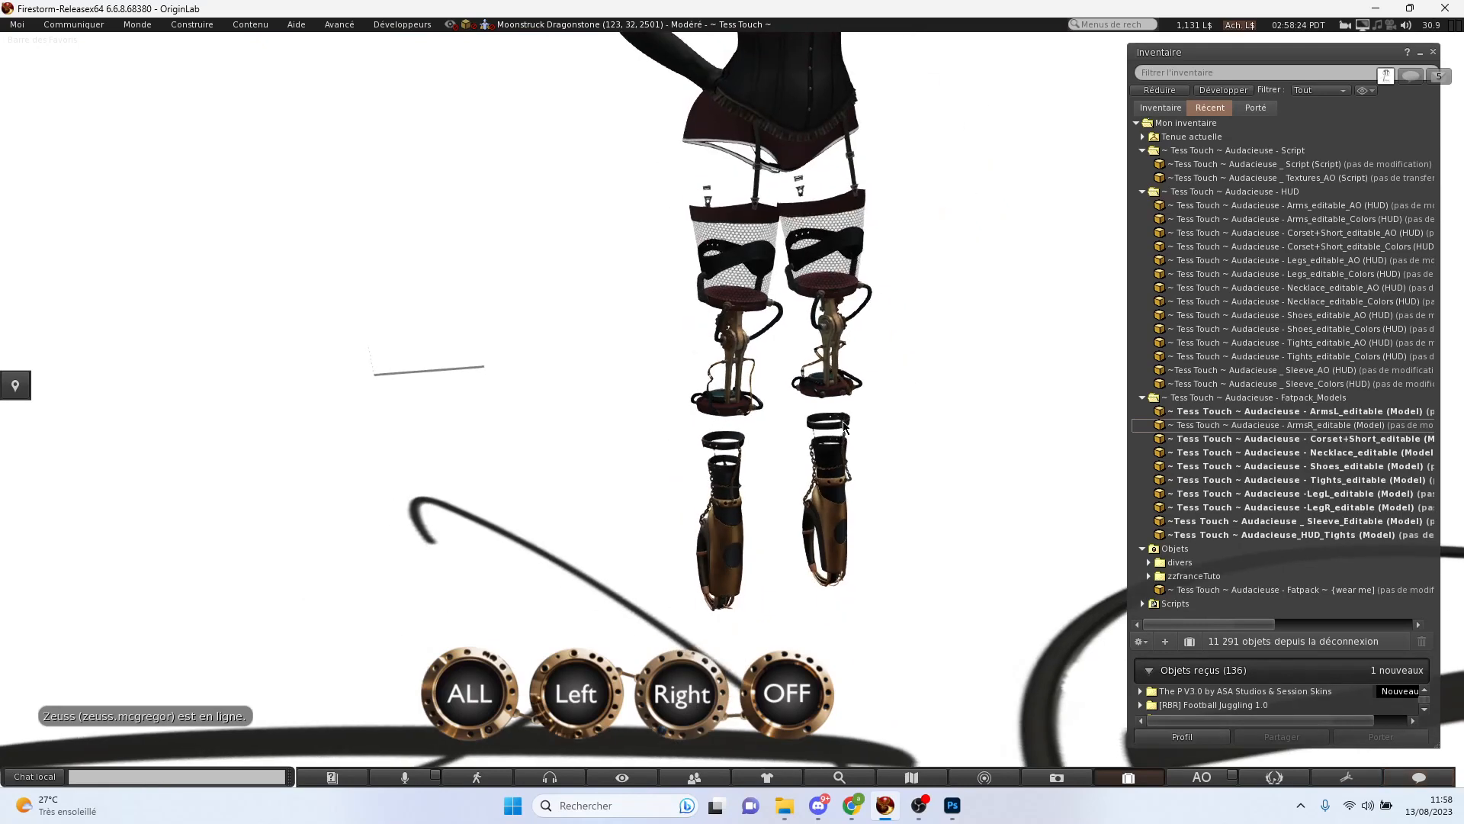
{"action": "scroll", "coordinate": [844, 416], "scroll_direction": "down", "scroll_amount": 5}
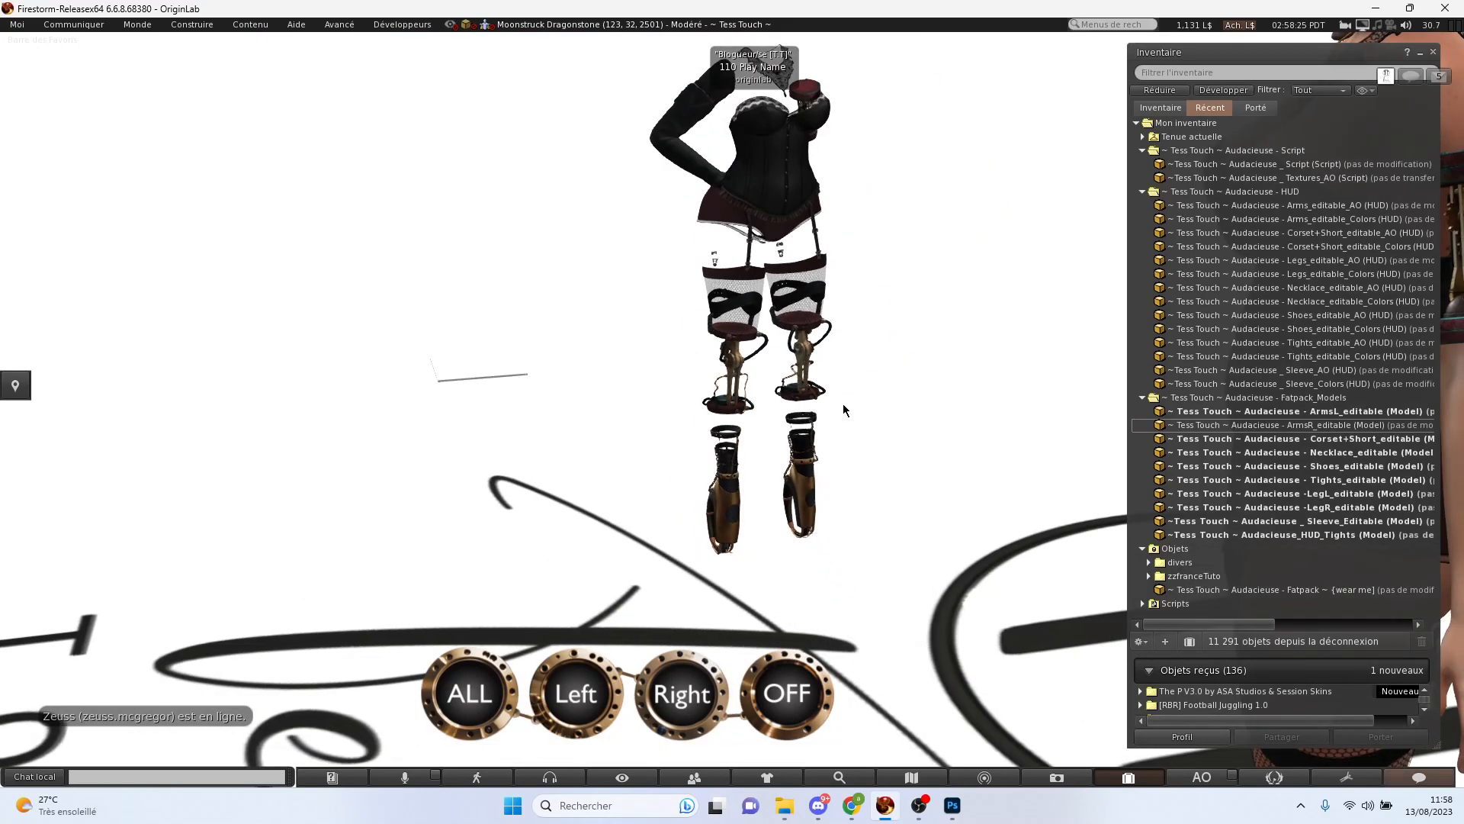
- Examine the stockings and the single mechanical leg on the neighbouring display avatar
{"action": "left_click_drag", "start_coordinate": [1007, 605], "coordinate": [698, 390], "text": "alt"}
{"action": "scroll", "coordinate": [862, 360], "scroll_direction": "up", "scroll_amount": 5}
{"action": "scroll", "coordinate": [862, 360], "scroll_direction": "down", "scroll_amount": 4}
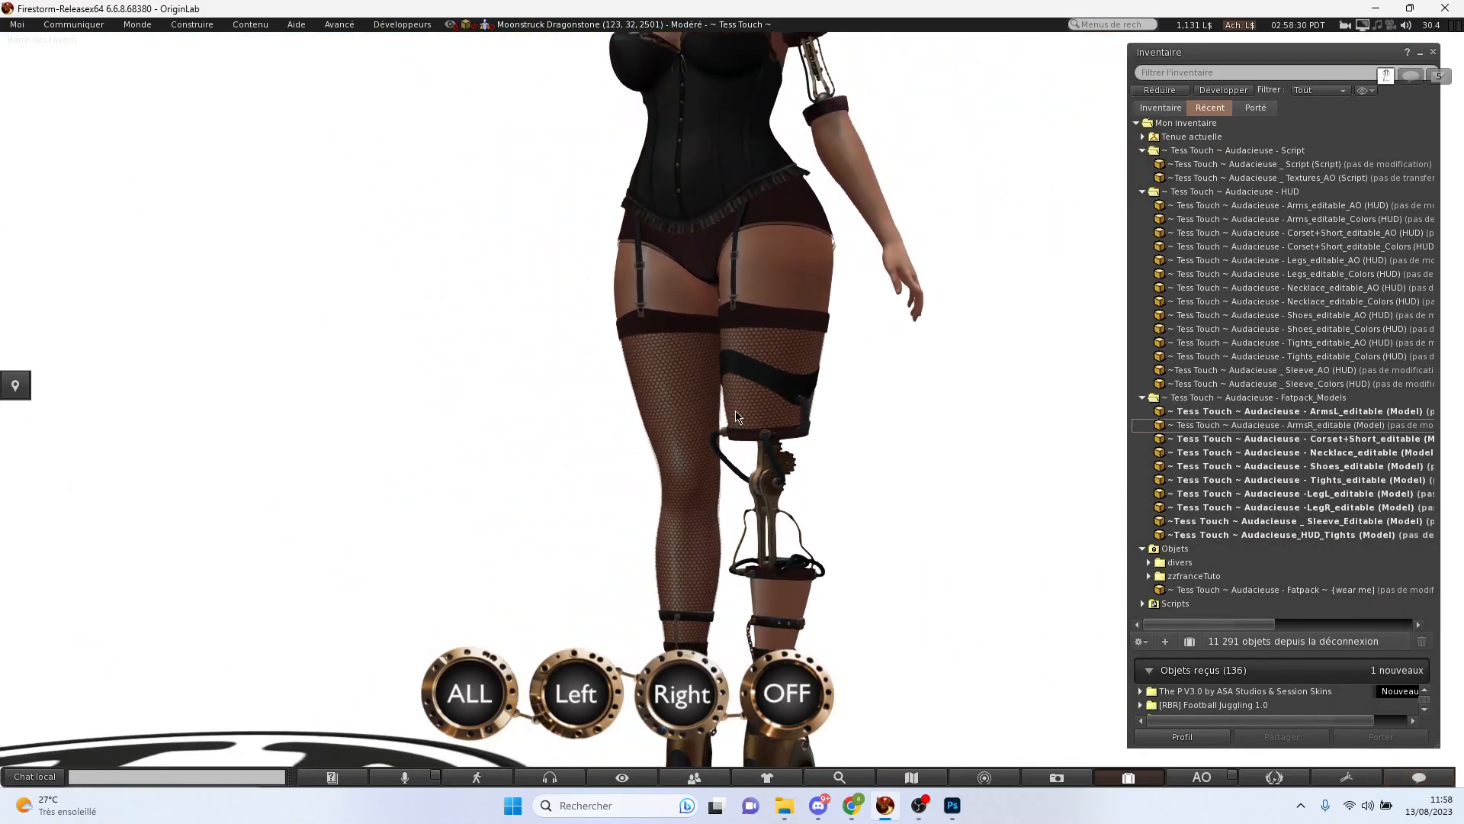
{"action": "left_click_drag", "start_coordinate": [712, 86], "coordinate": [496, 134], "text": "alt"}
{"action": "scroll", "coordinate": [500, 394], "scroll_direction": "down", "scroll_amount": 3}
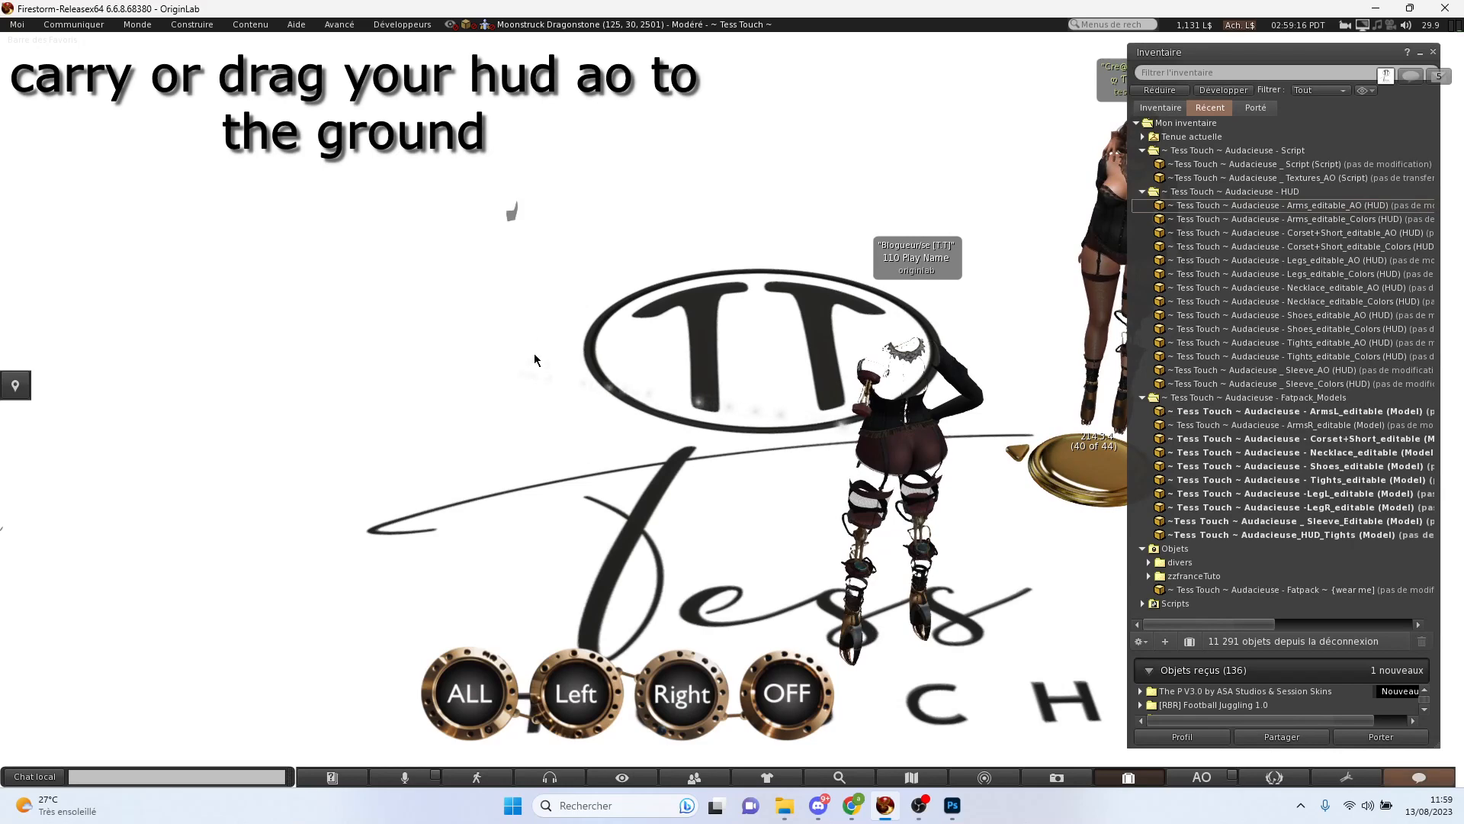
- Edit the Arms_editable_AO HUD placed on the ground so it stands upright beside the avatar, and close the editor
{"action": "right_click", "coordinate": [513, 217]}
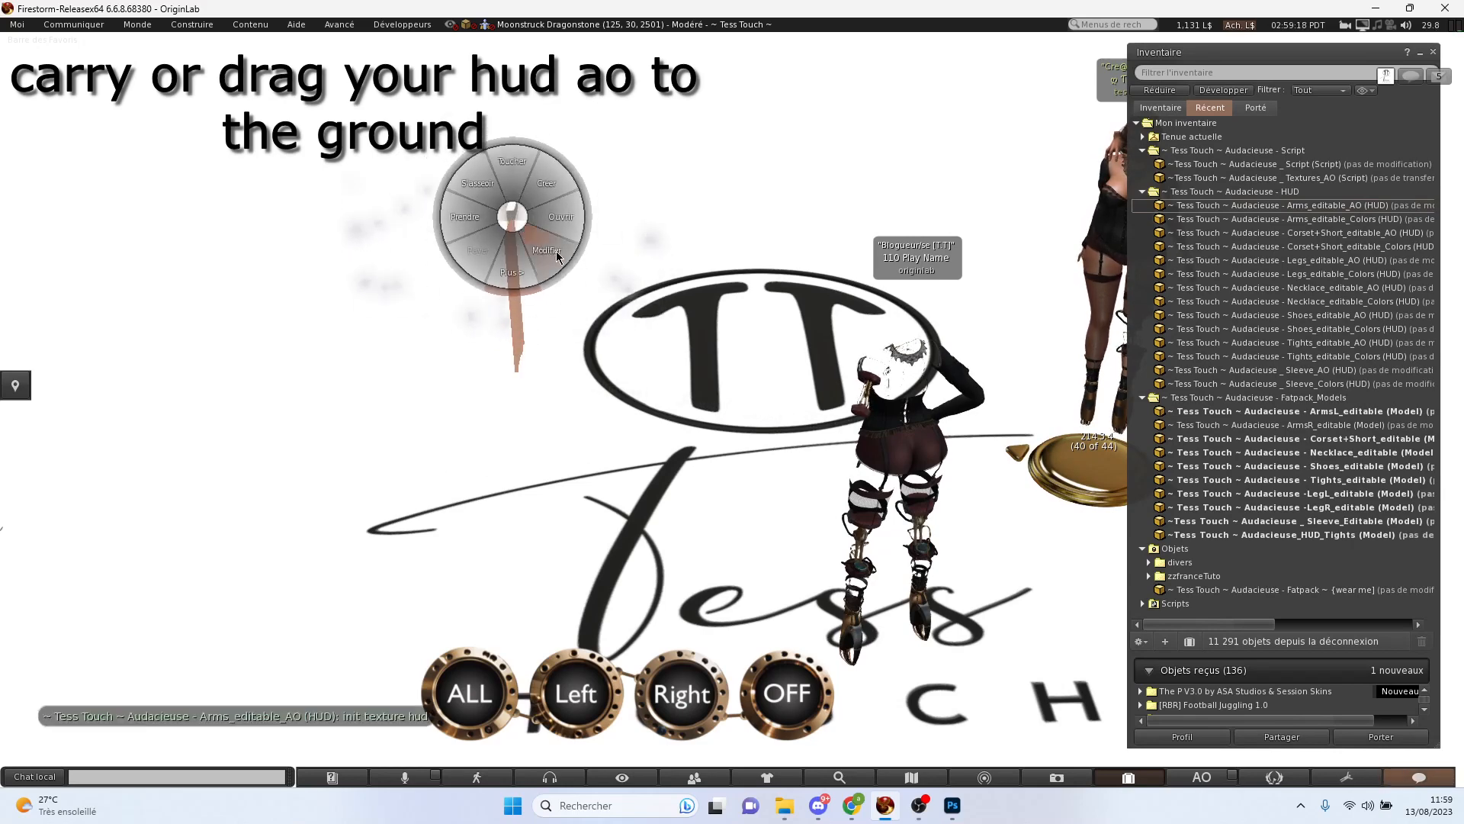
{"action": "left_click", "coordinate": [554, 255]}
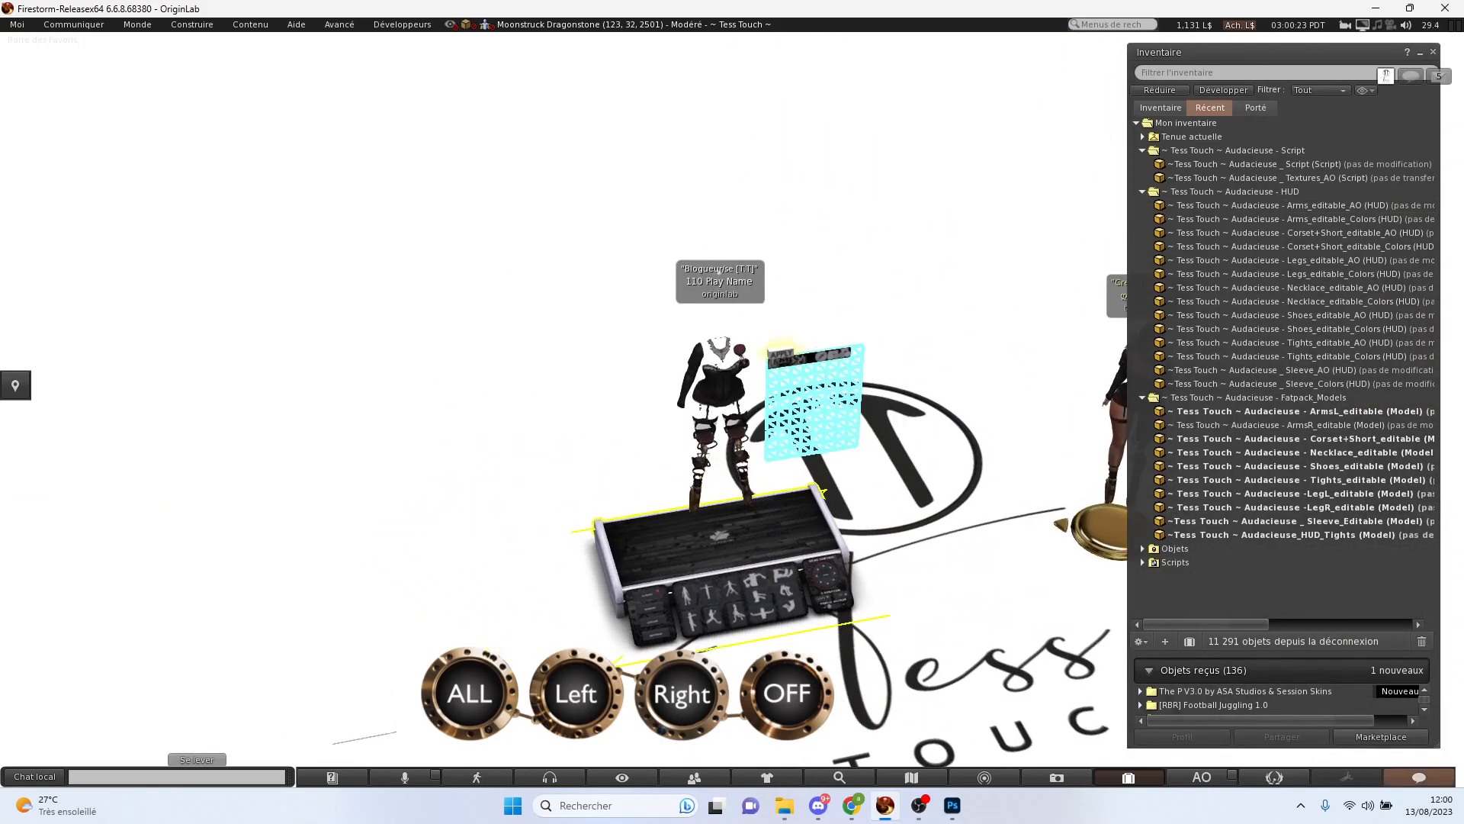
{"action": "left_click_drag", "start_coordinate": [719, 412], "coordinate": [762, 335], "text": "ctrl+alt"}
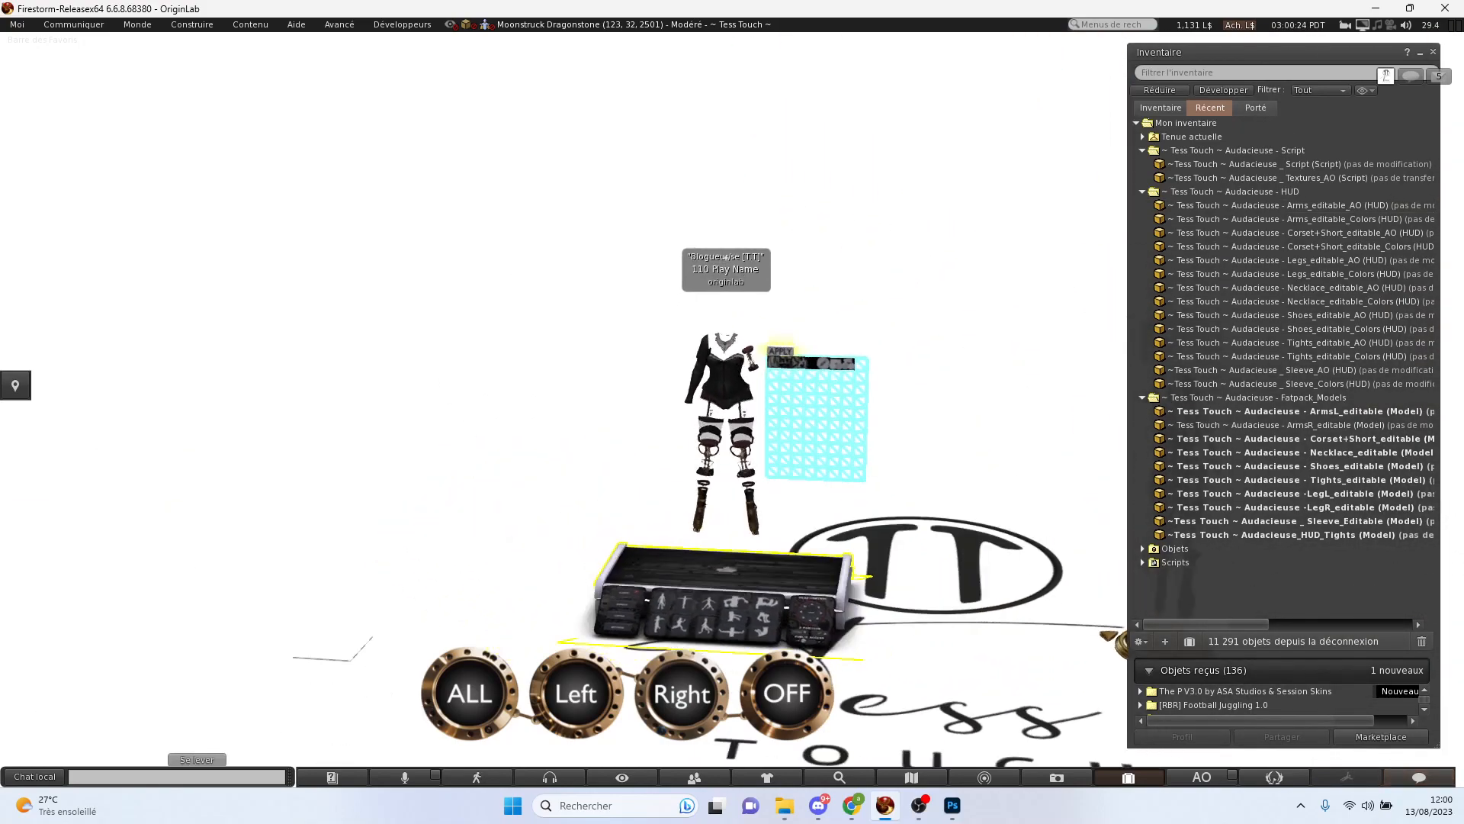
{"action": "scroll", "coordinate": [718, 397], "scroll_direction": "up", "scroll_amount": 7}
{"action": "left_click_drag", "start_coordinate": [729, 412], "coordinate": [610, 496], "text": "ctrl+alt+shift"}
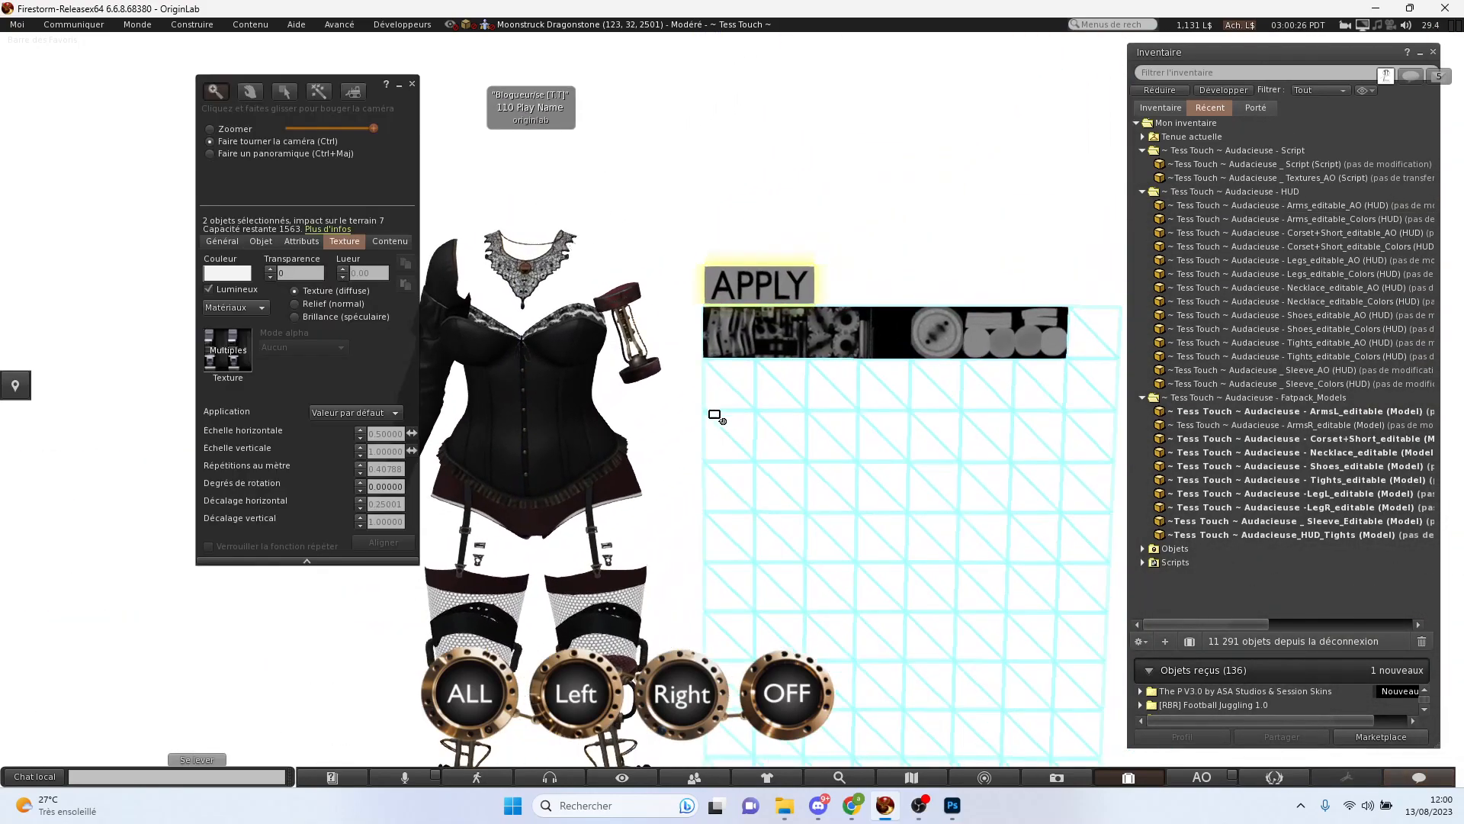
{"action": "left_click", "coordinate": [412, 84]}
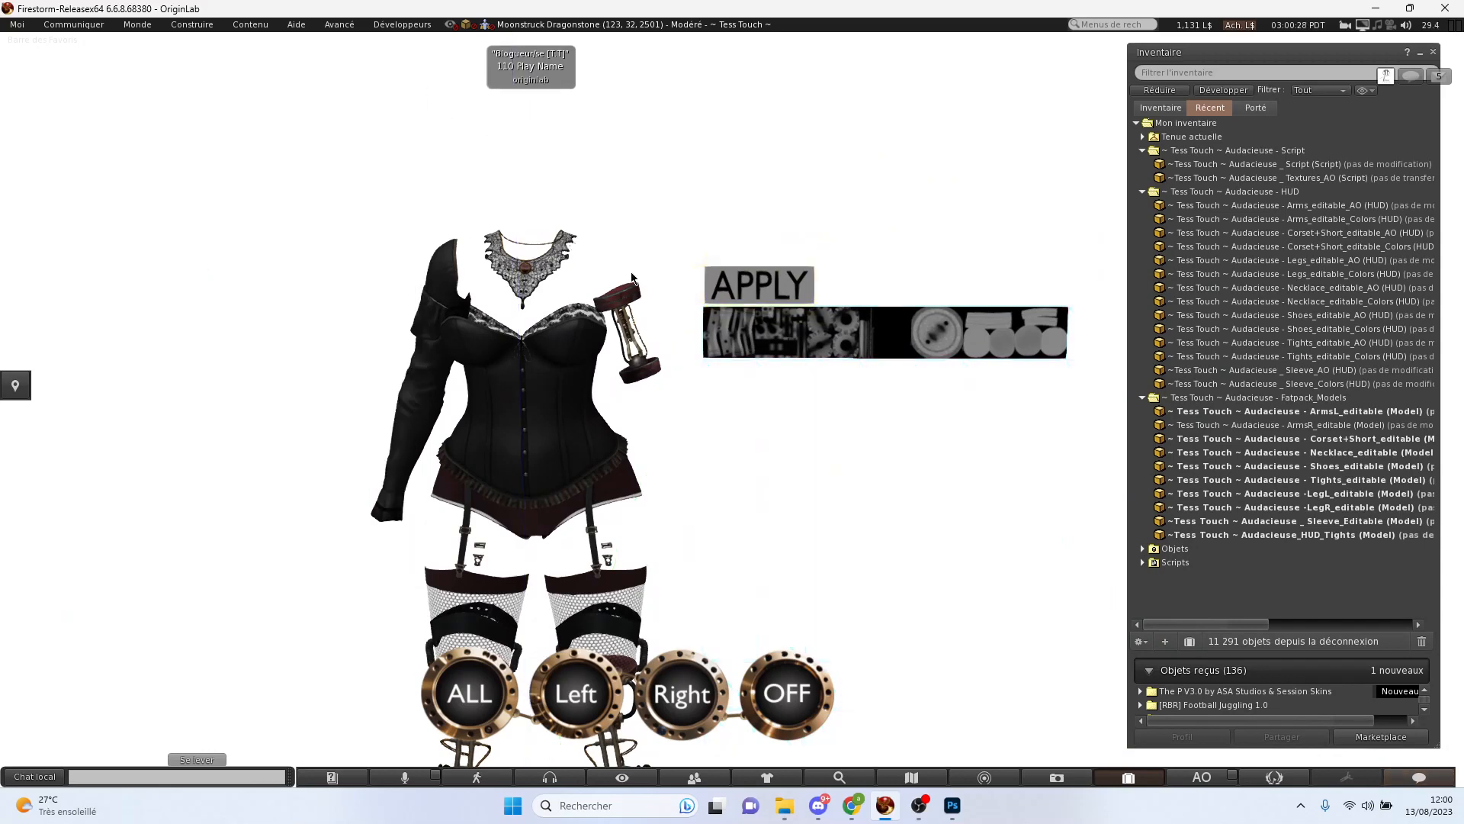
- Apply the AO texture to all faces of the mechanical arm using the arms AO HUD
{"action": "scroll", "coordinate": [690, 341], "scroll_direction": "up", "scroll_amount": 3}
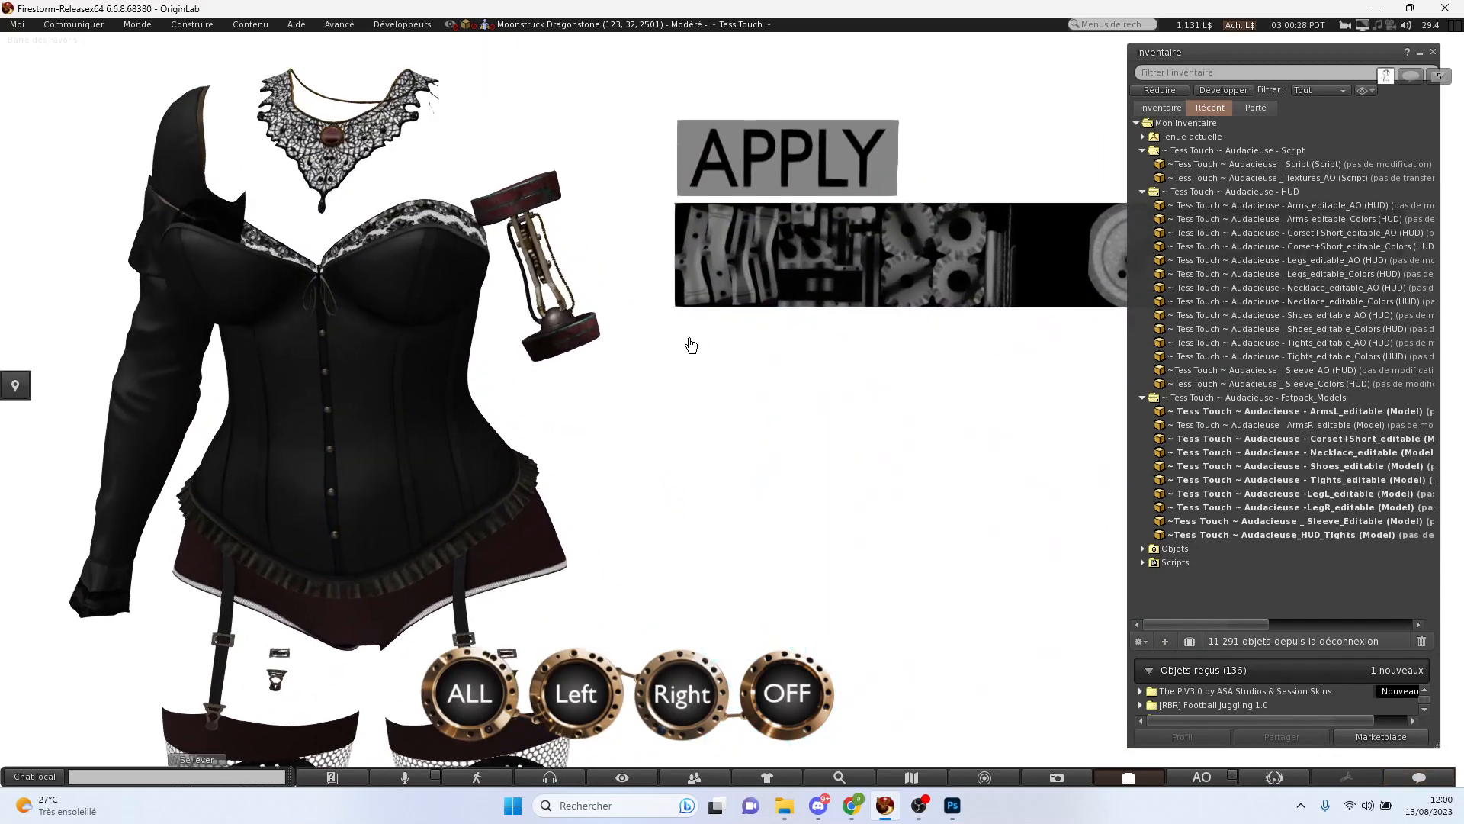
{"action": "left_click", "coordinate": [763, 165]}
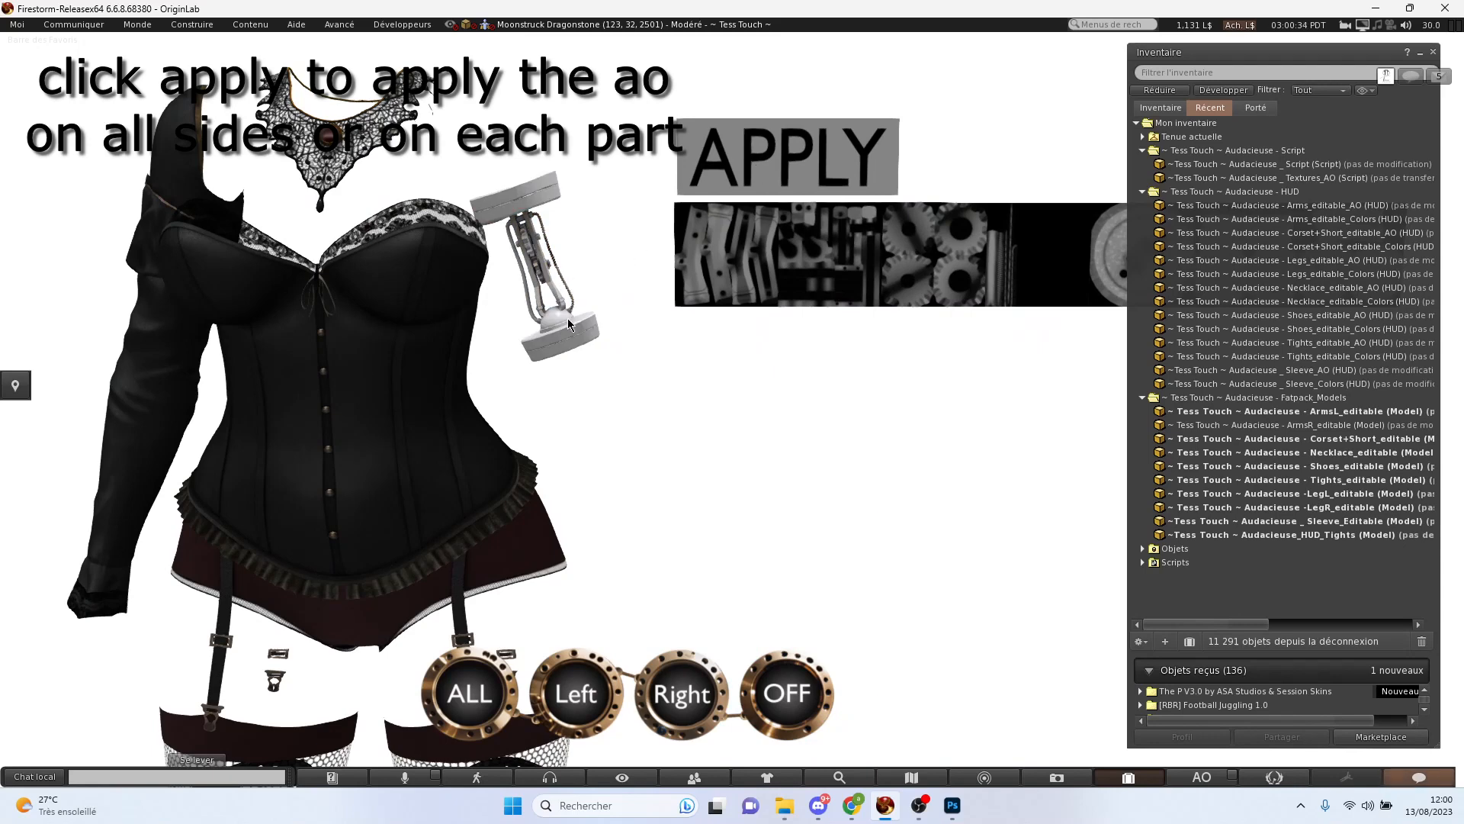
{"action": "scroll", "coordinate": [578, 326], "scroll_direction": "down", "scroll_amount": 2}
{"action": "scroll", "coordinate": [593, 338], "scroll_direction": "up", "scroll_amount": 1}
{"action": "scroll", "coordinate": [735, 407], "scroll_direction": "down", "scroll_amount": 6}
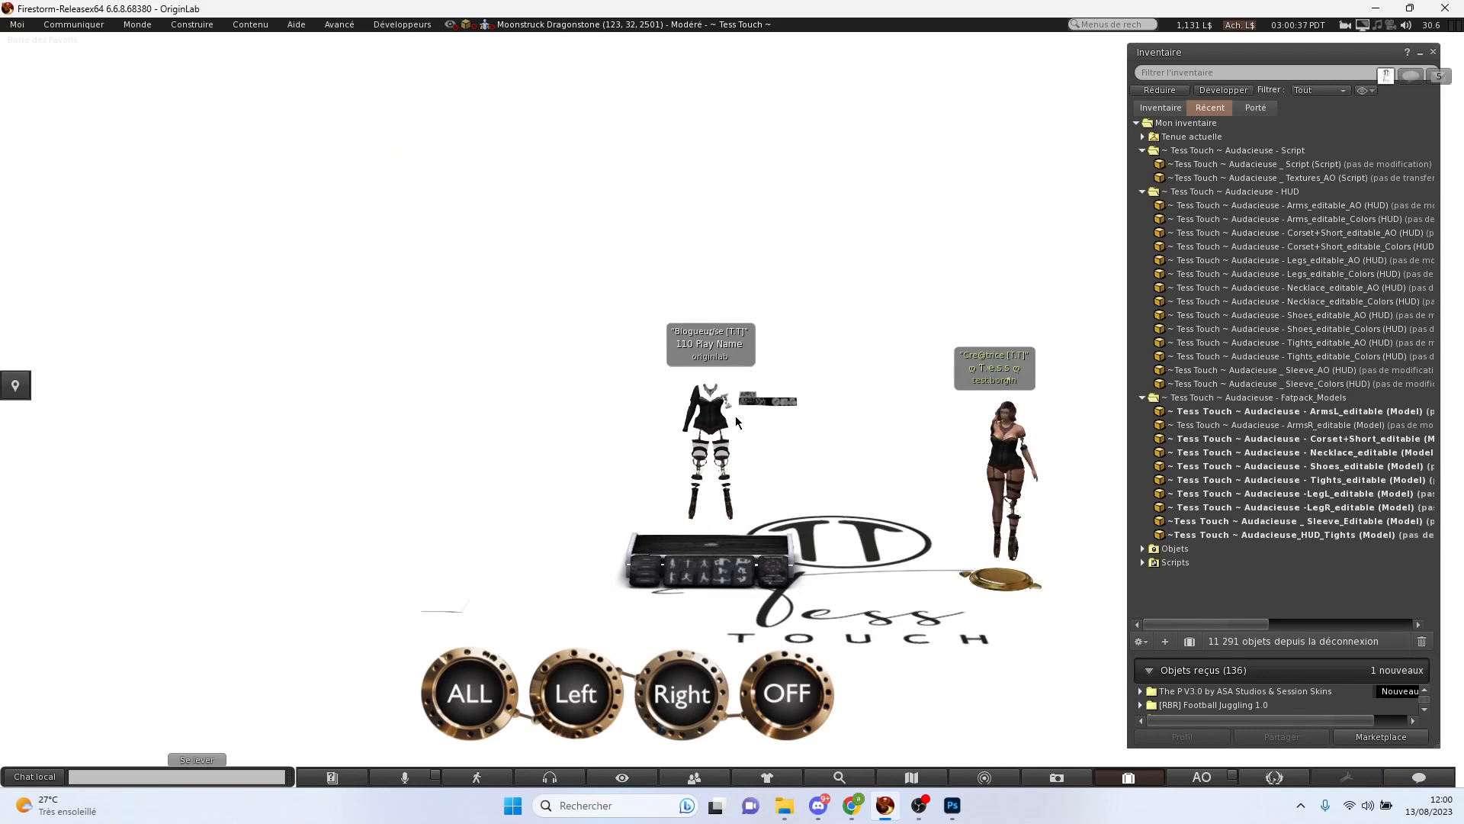
{"action": "scroll", "coordinate": [738, 416], "scroll_direction": "up", "scroll_amount": 6}
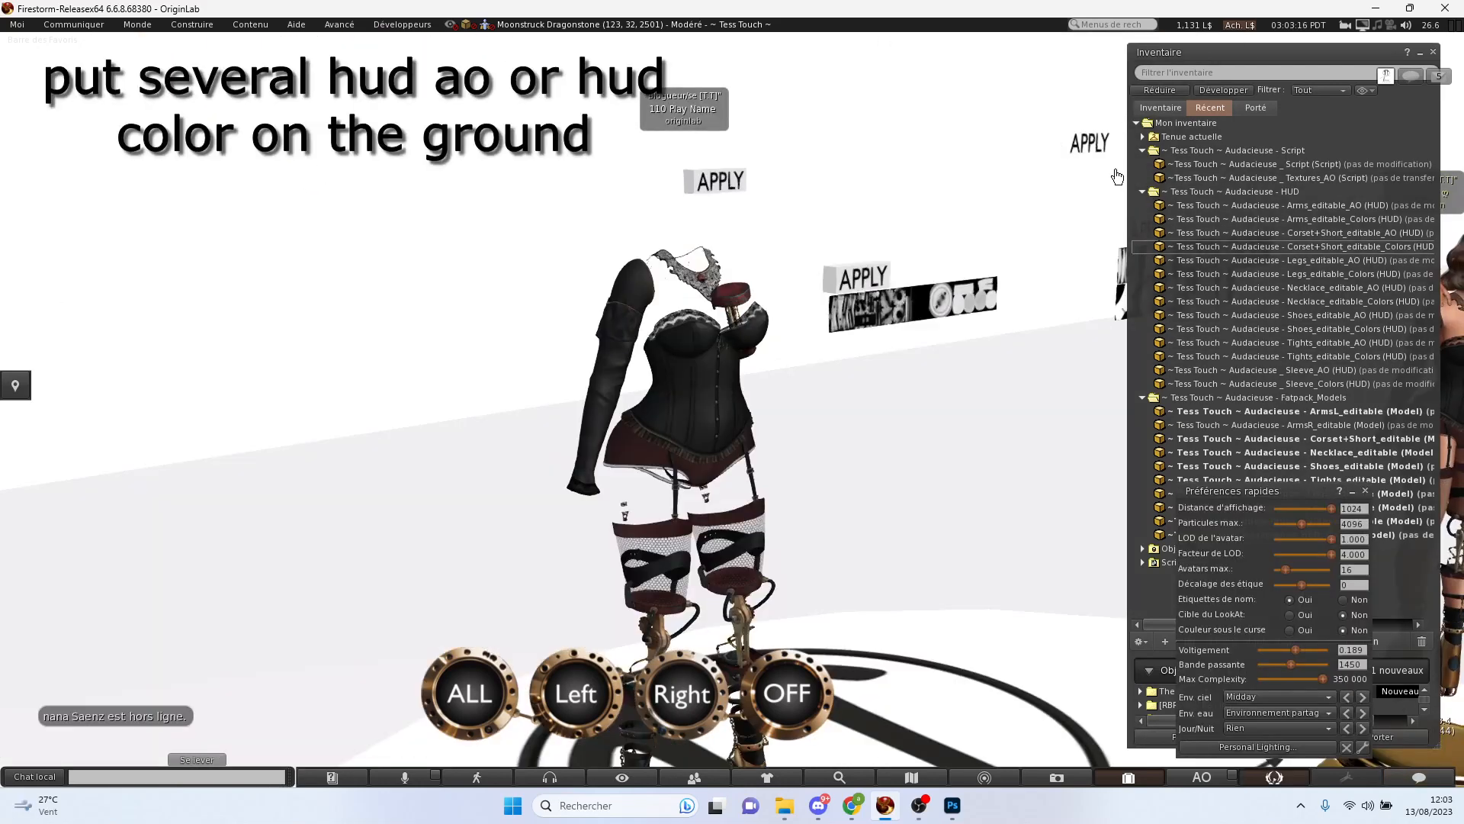
- Apply the AO textures to the whole corset and shorts from the Corset+Short AO HUD placed in the scene
{"action": "left_click", "coordinate": [1034, 285]}
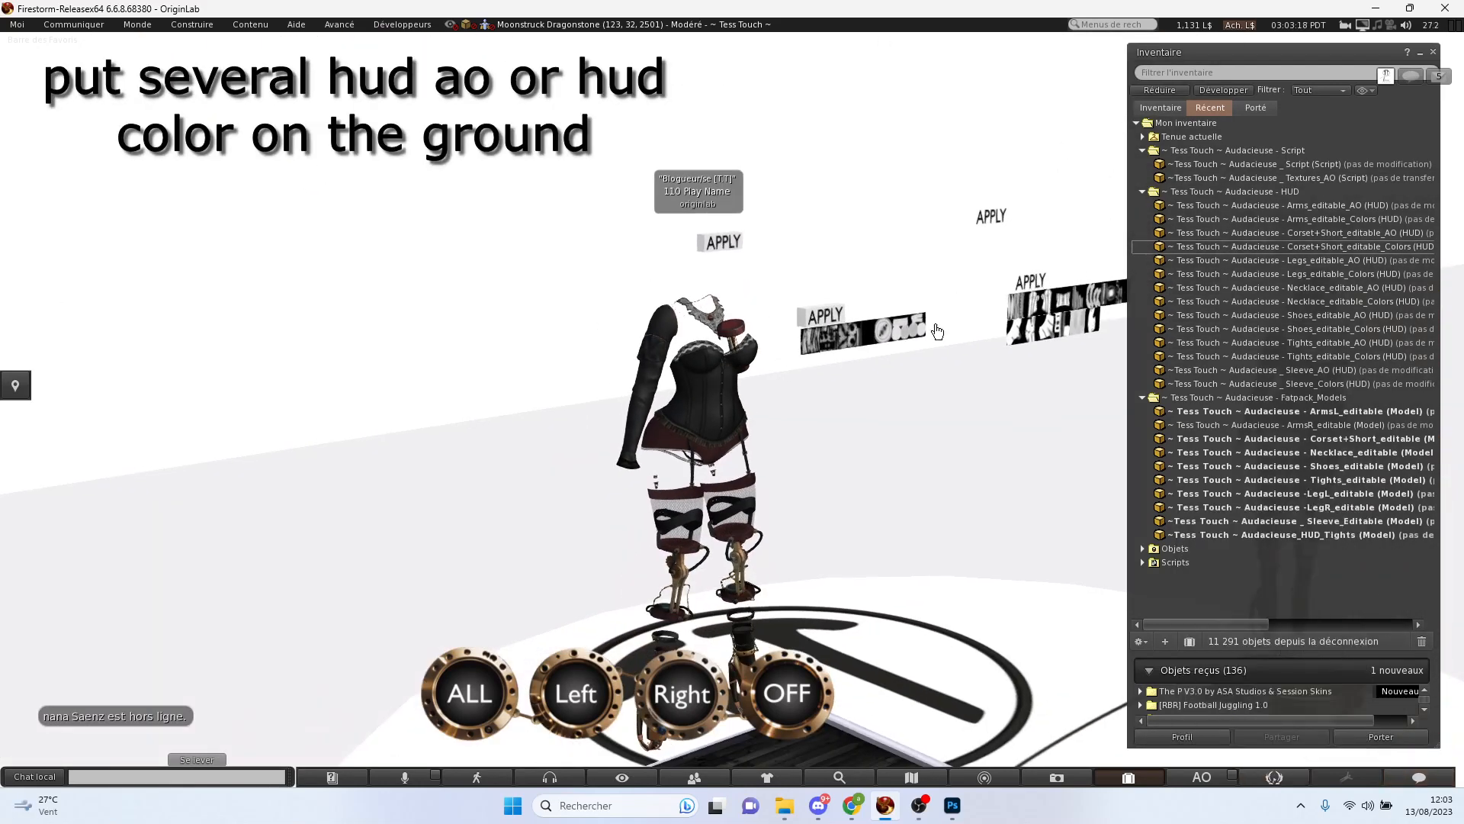
{"action": "scroll", "coordinate": [686, 328], "scroll_direction": "up", "scroll_amount": 5}
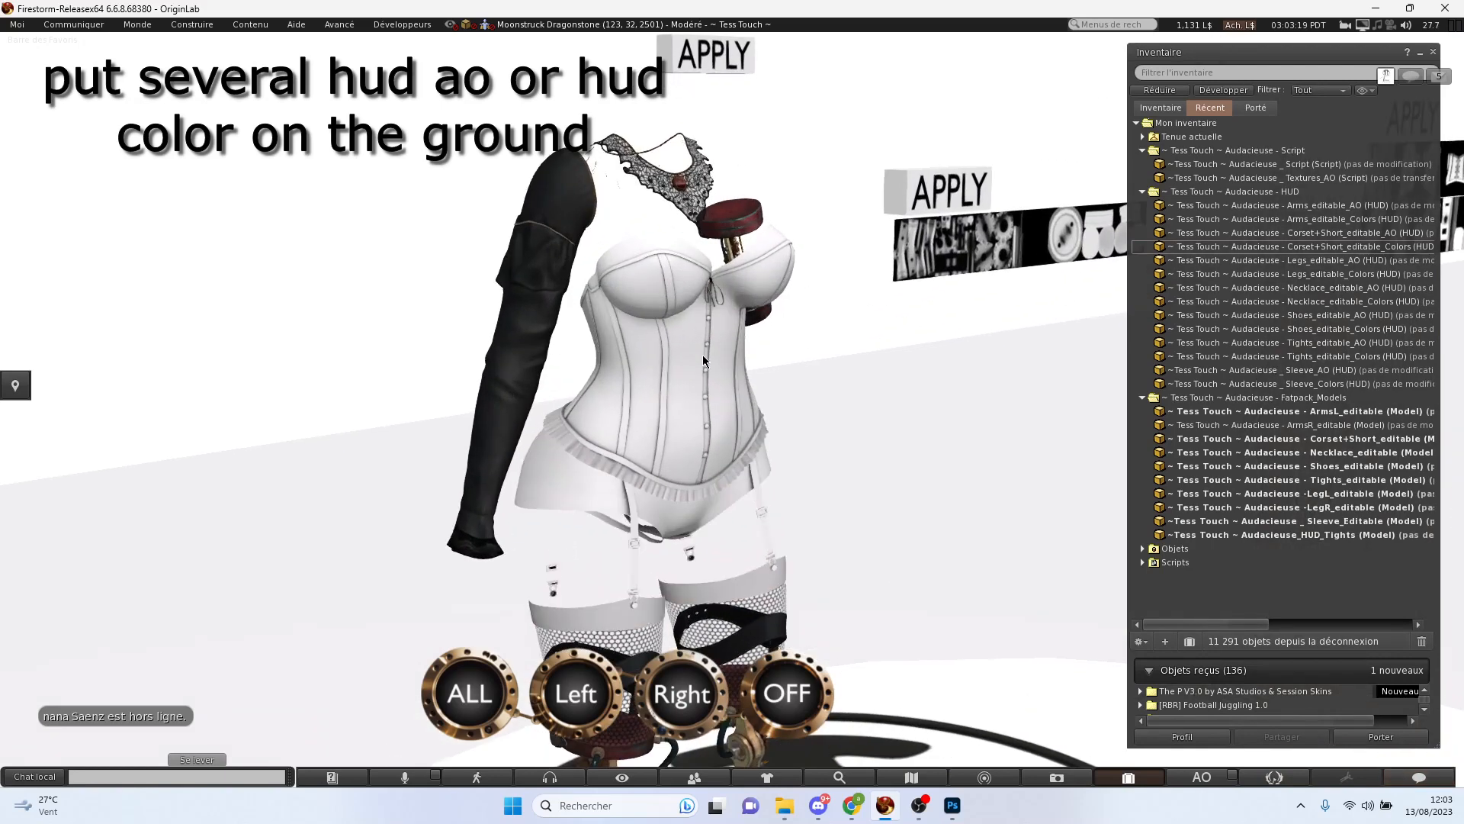
{"action": "scroll", "coordinate": [703, 357], "scroll_direction": "down", "scroll_amount": 8}
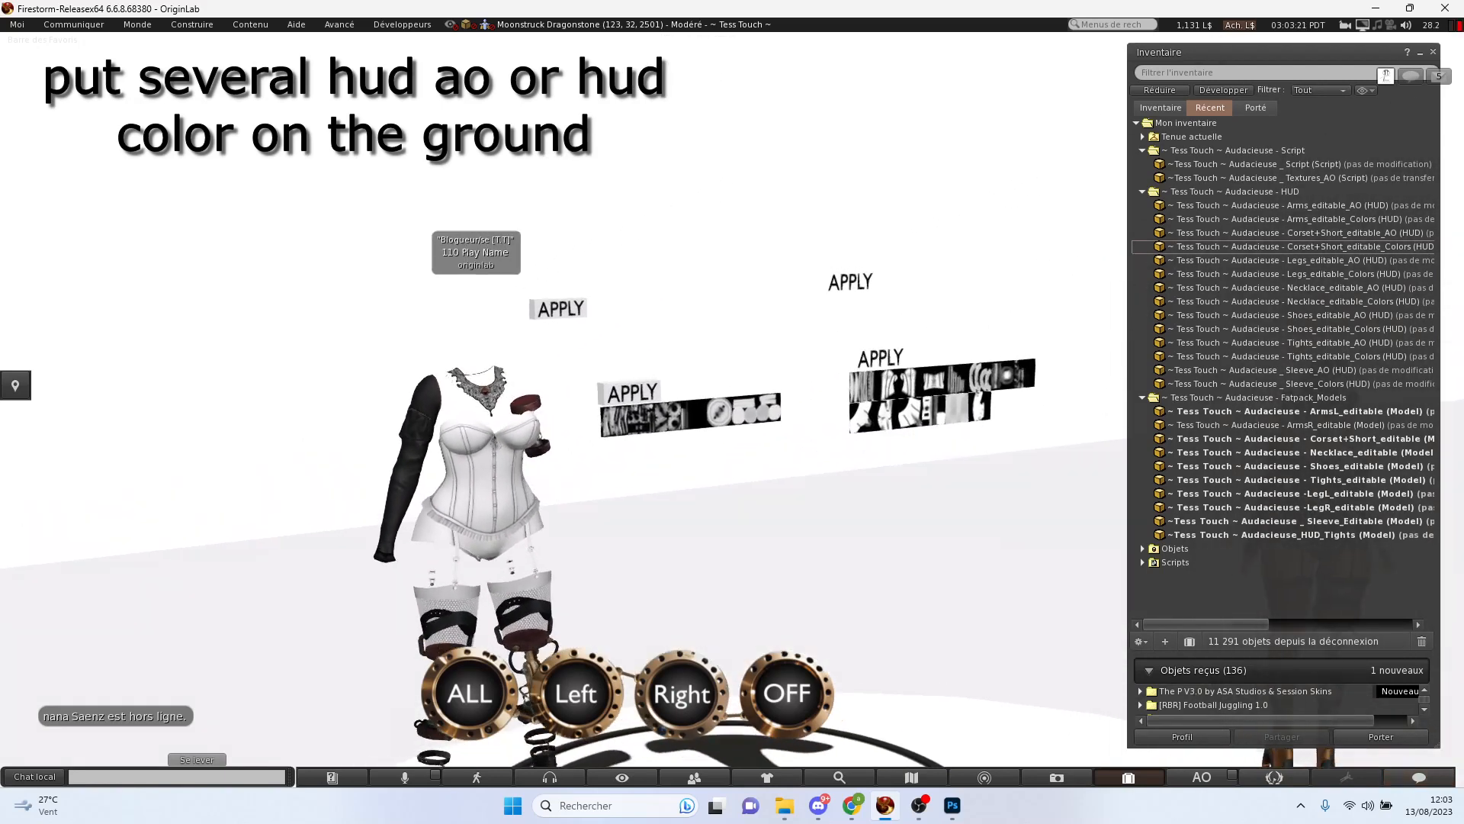
{"action": "scroll", "coordinate": [653, 441], "scroll_direction": "up", "scroll_amount": 3}
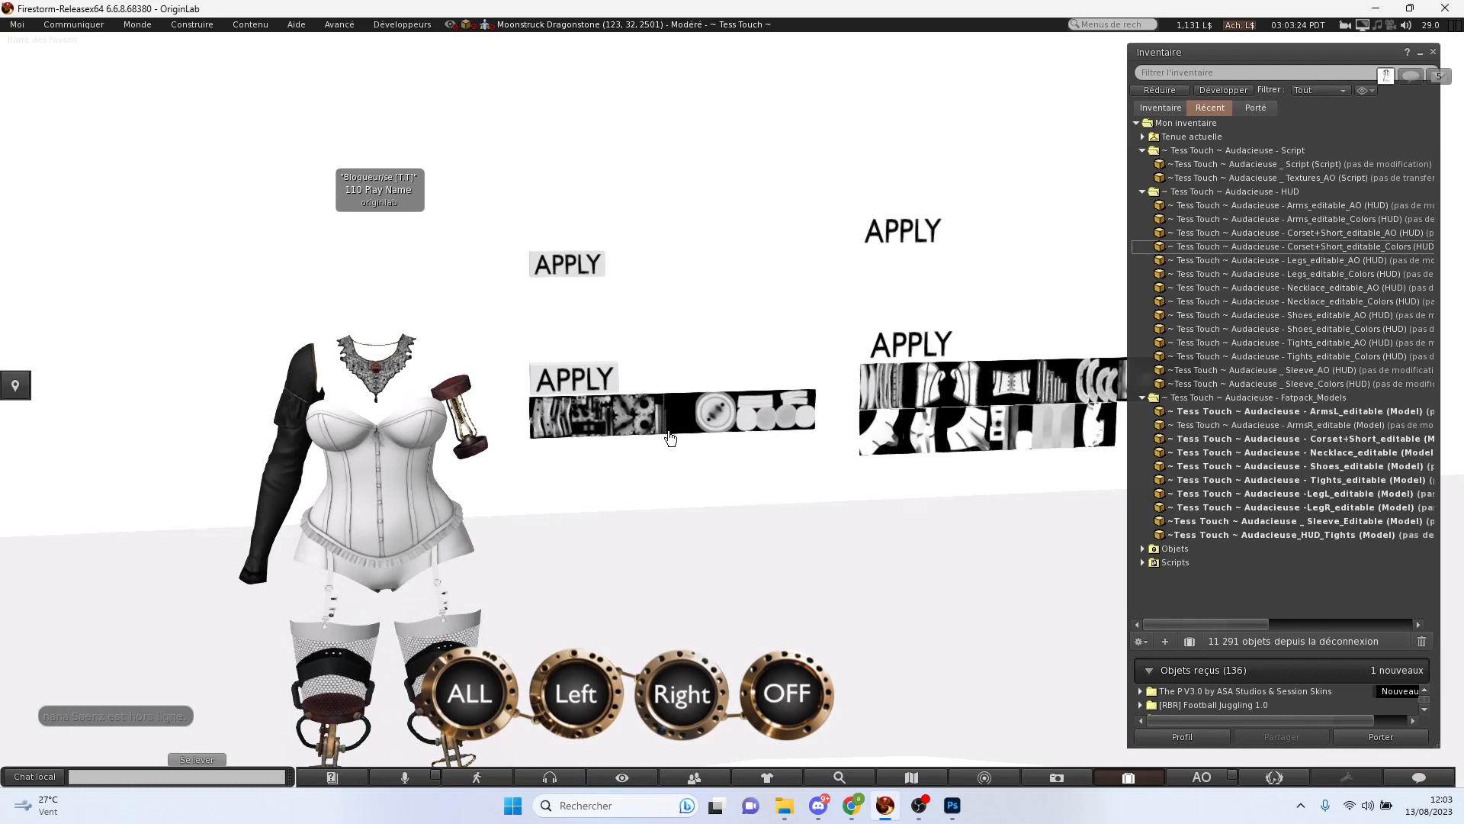
- Apply the Corset+Short colour textures to the corset and shorts, and put the AO on the mechanical arm's parts
{"action": "left_click", "coordinate": [901, 237]}
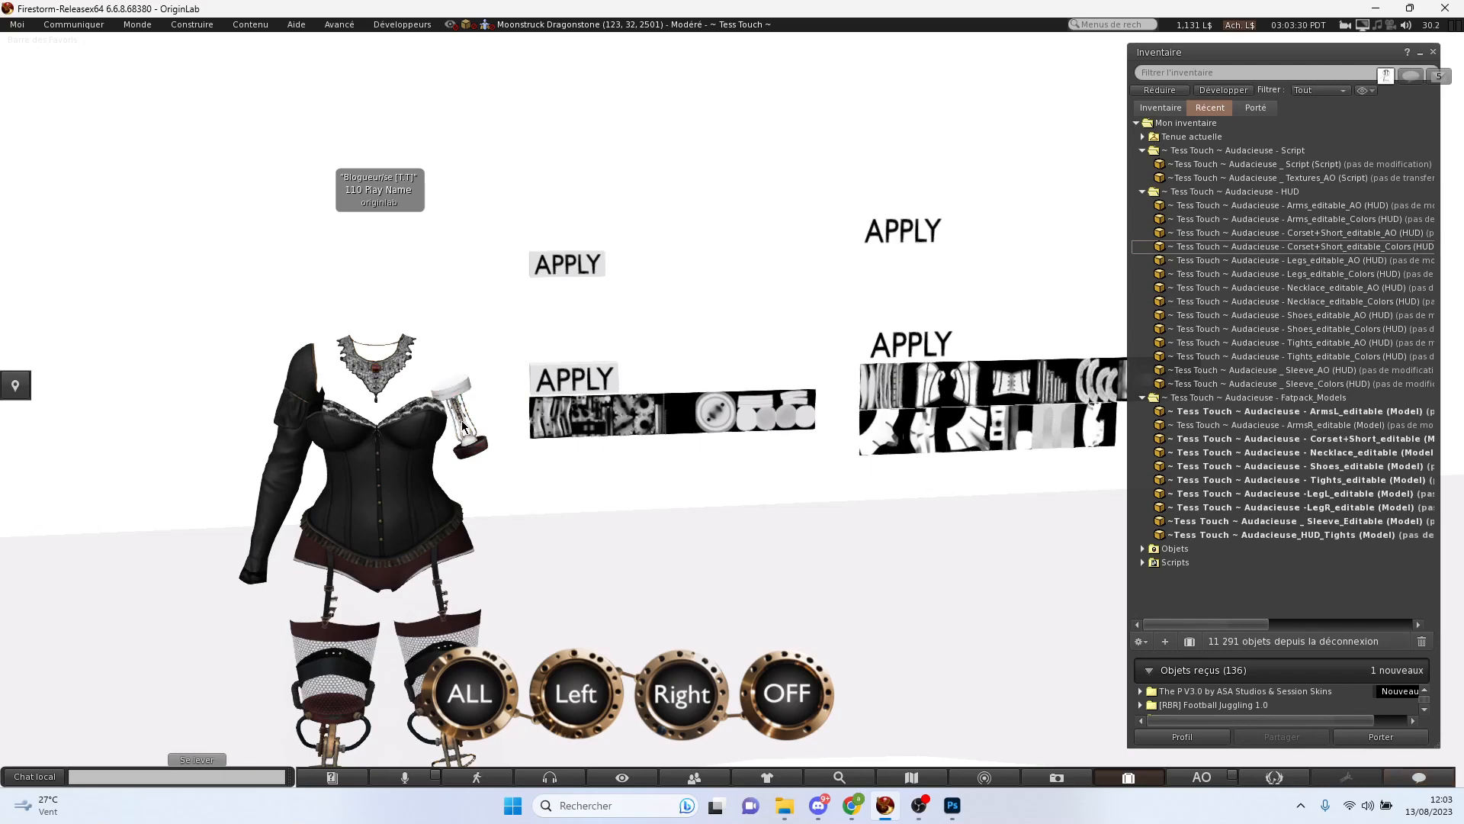
{"action": "scroll", "coordinate": [471, 425], "scroll_direction": "up", "scroll_amount": 4}
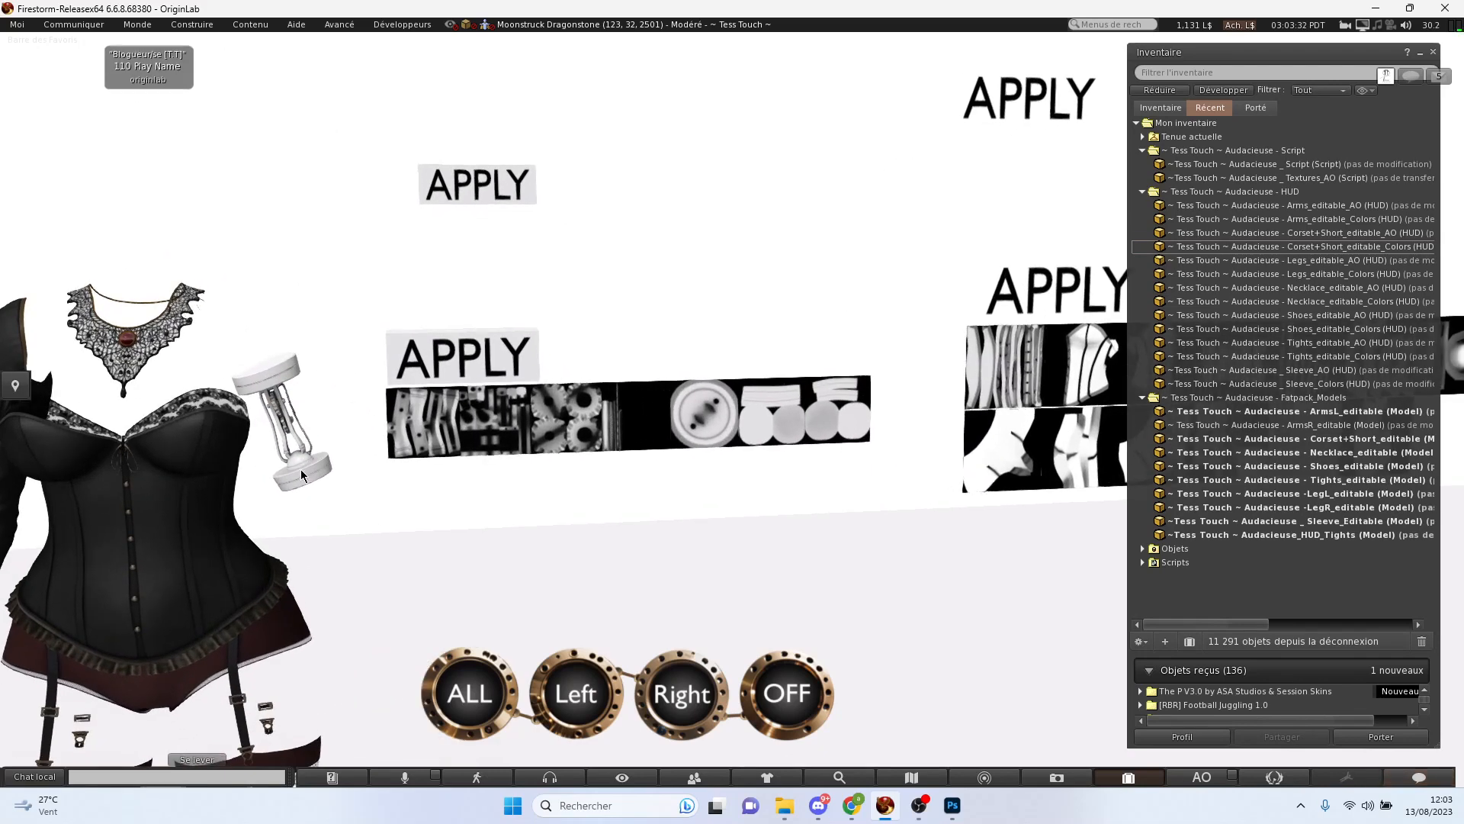
{"action": "left_click", "coordinate": [303, 467], "text": "alt"}
{"action": "scroll", "coordinate": [801, 388], "scroll_direction": "up", "scroll_amount": 3}
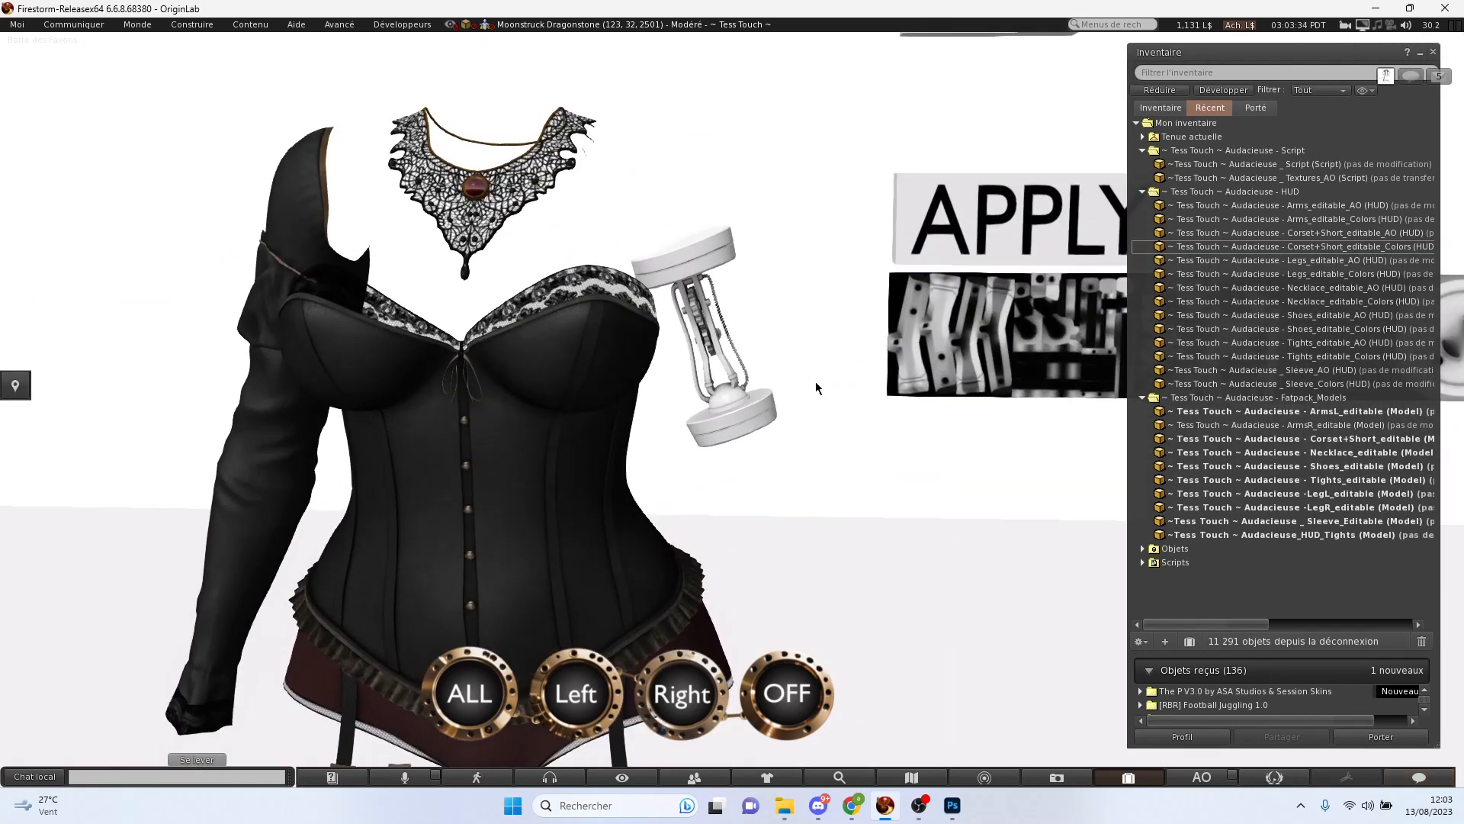
{"action": "scroll", "coordinate": [740, 469], "scroll_direction": "down", "scroll_amount": 1}
{"action": "scroll", "coordinate": [740, 469], "scroll_direction": "down", "scroll_amount": 8}
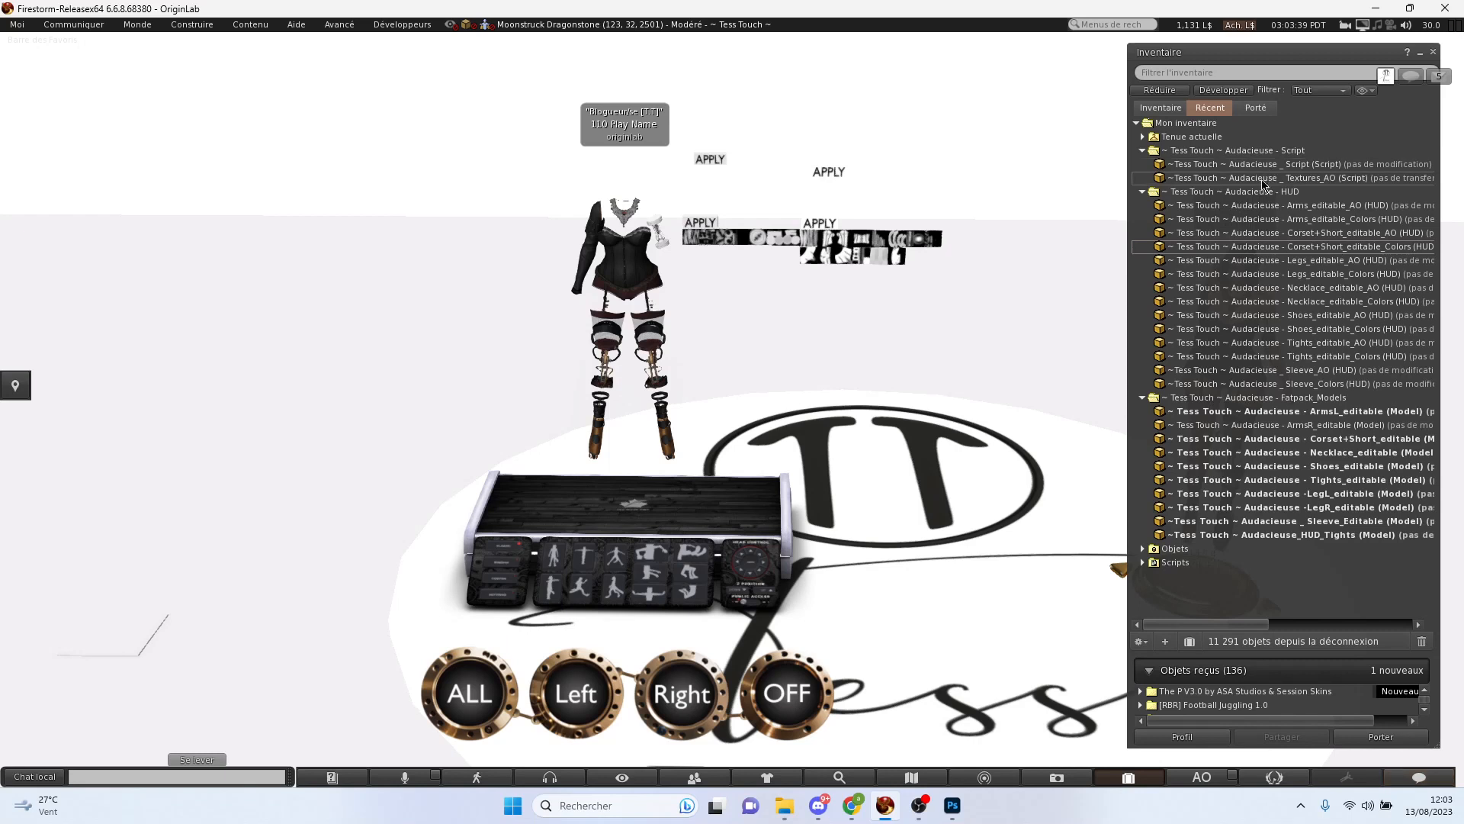
- Place the Audacieuse Textures_AO box on the ground beside the platform and open its contents for editing
{"action": "left_click_drag", "start_coordinate": [1320, 180], "coordinate": [519, 412]}
{"action": "left_click_drag", "start_coordinate": [327, 547], "coordinate": [327, 547]}
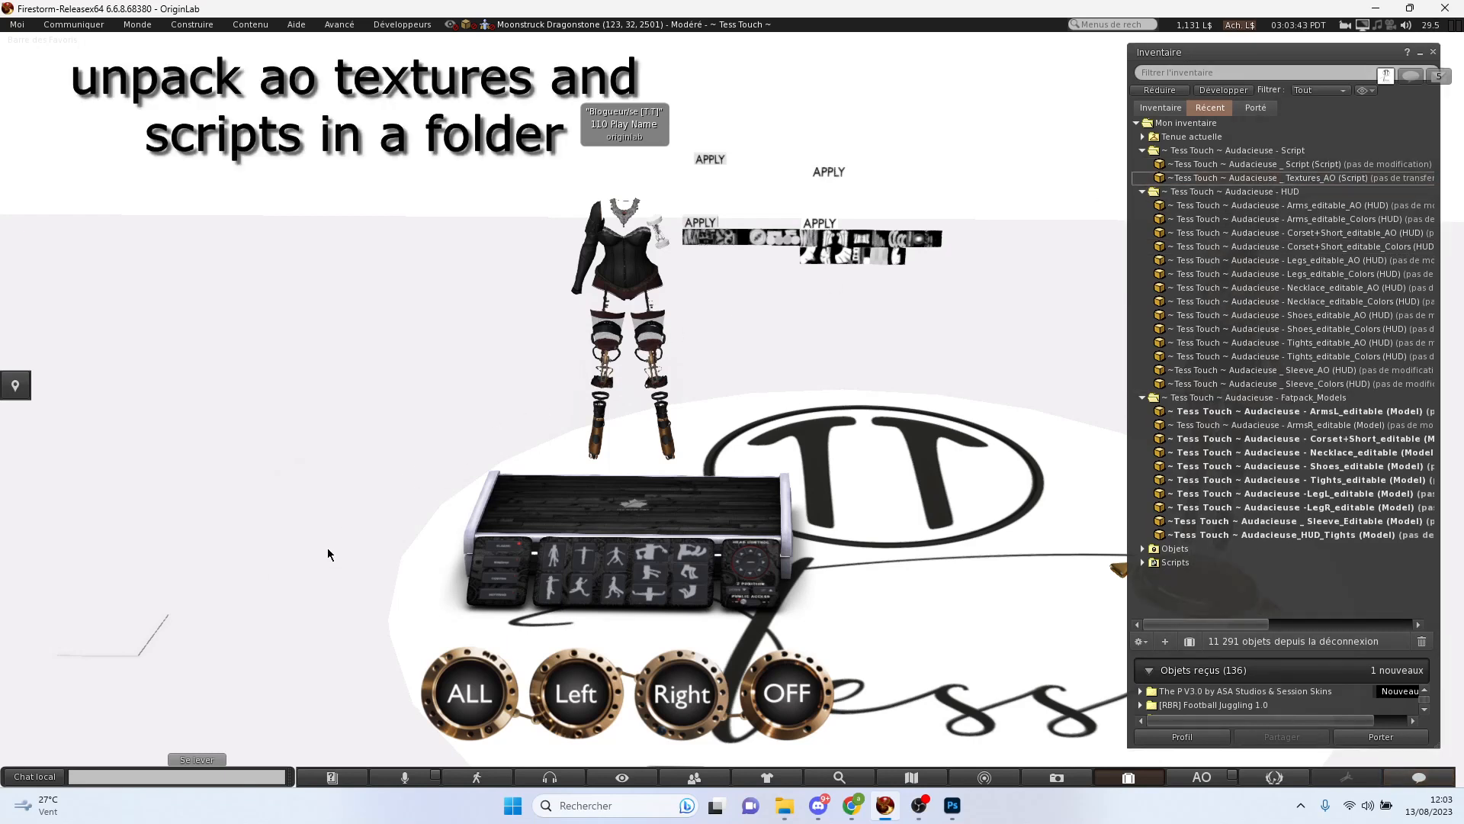
{"action": "right_click", "coordinate": [332, 515]}
{"action": "left_click", "coordinate": [379, 538]}
{"action": "left_click", "coordinate": [391, 242]}
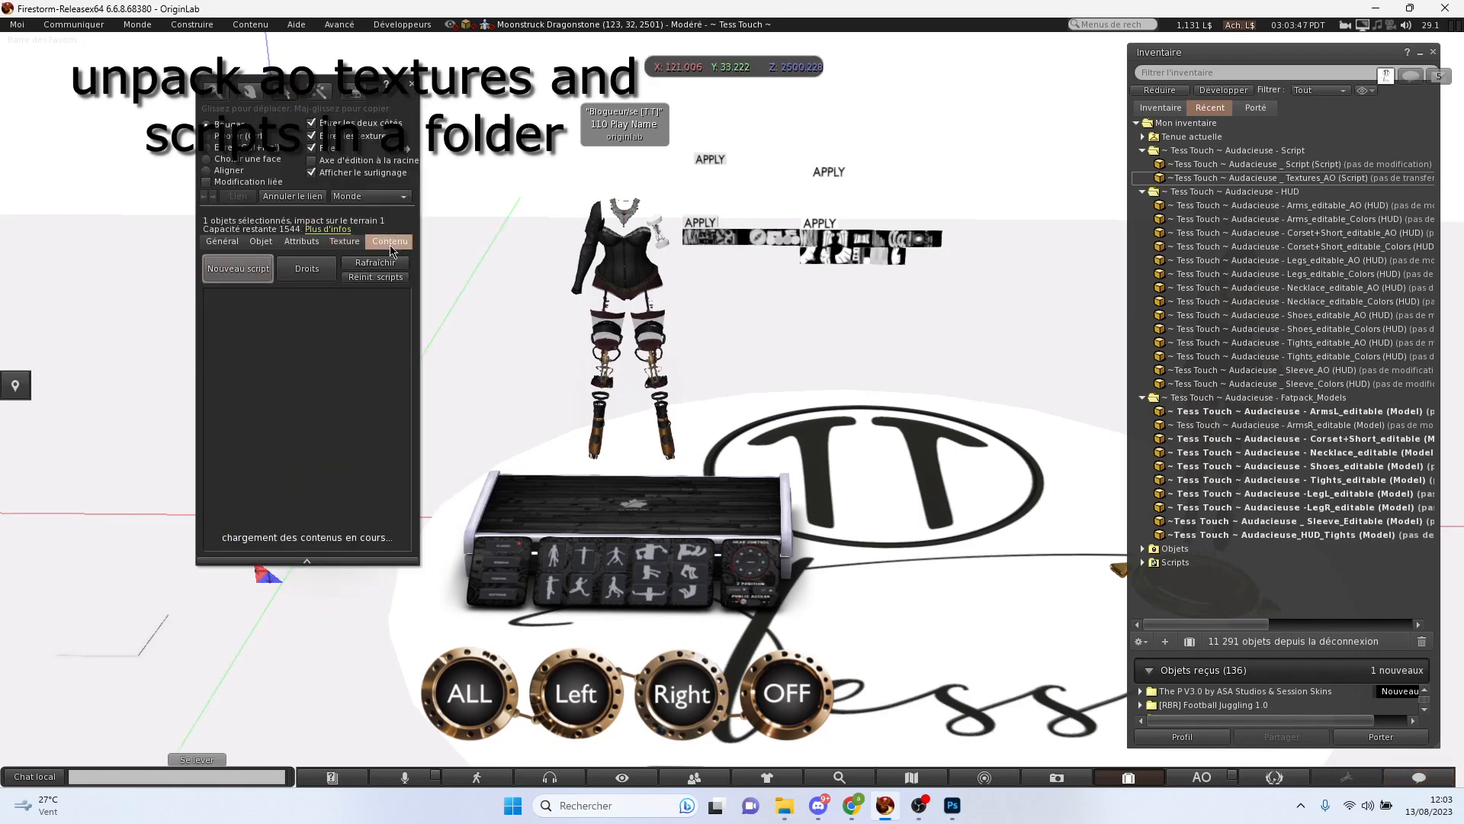
- Create a new folder named tessTouch inside the Objets folder of the full inventory
{"action": "right_click", "coordinate": [1199, 150]}
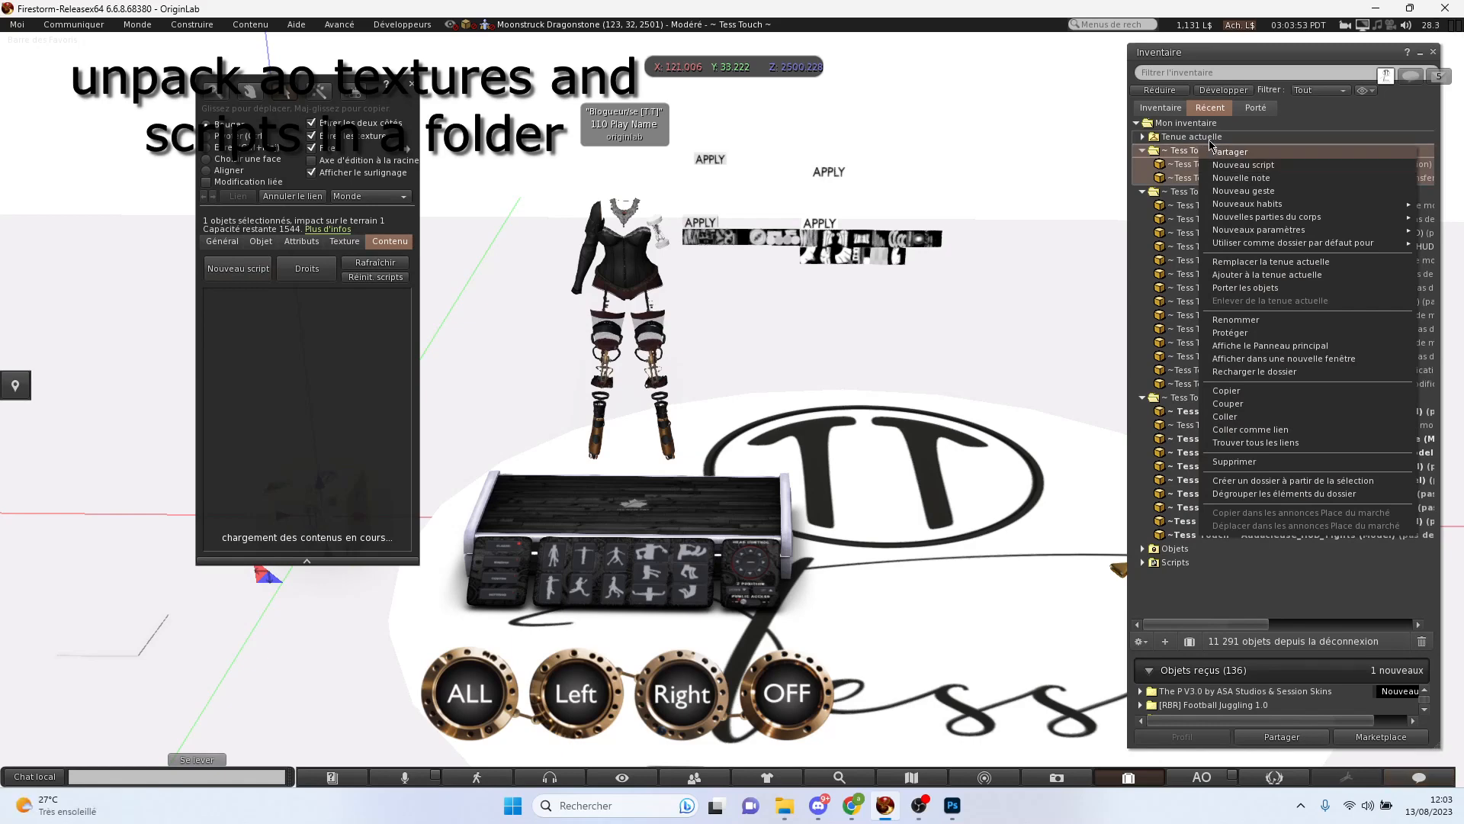
{"action": "right_click", "coordinate": [1180, 138]}
{"action": "left_click", "coordinate": [1162, 109]}
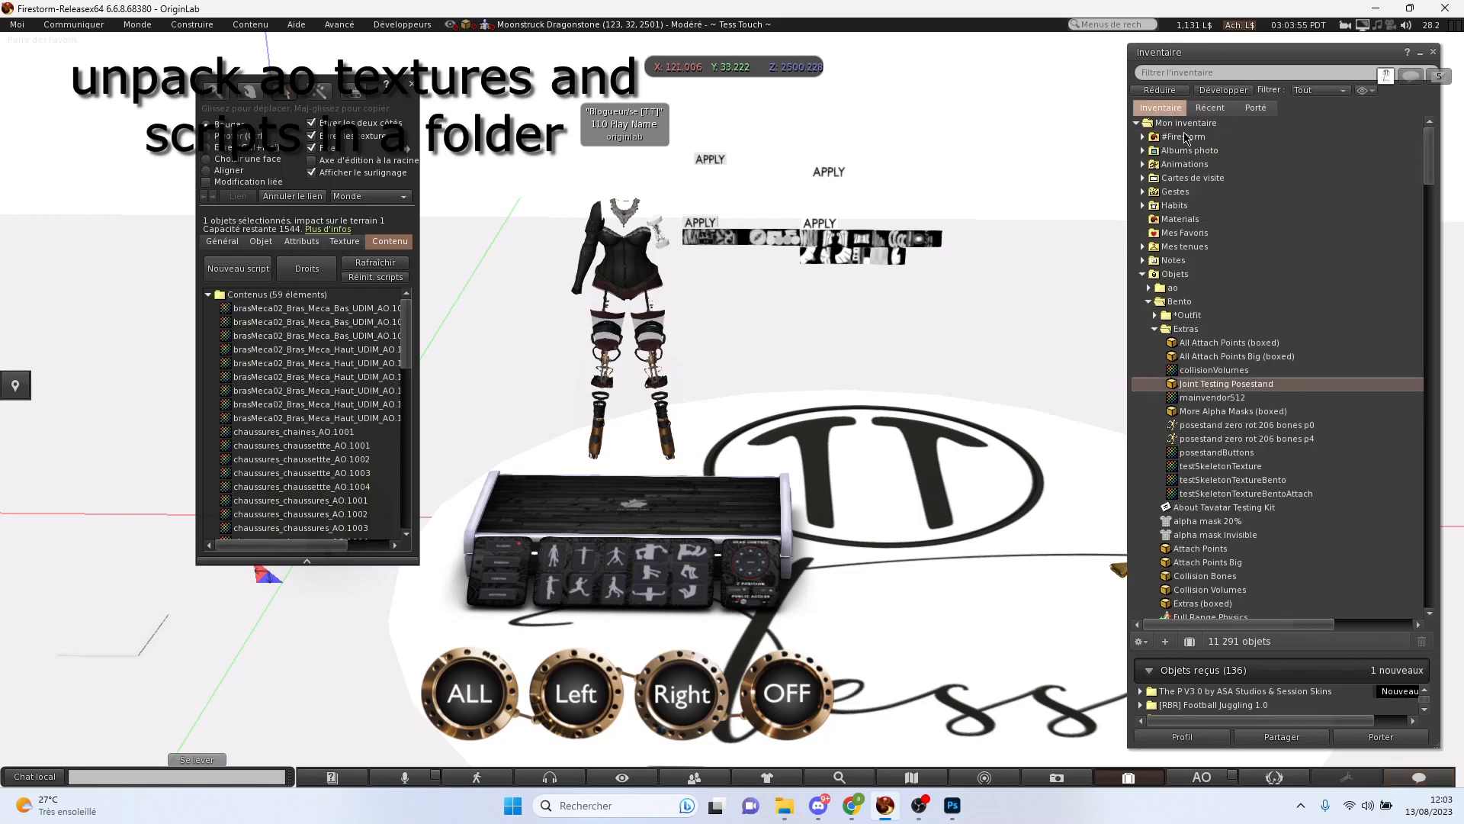
{"action": "left_click", "coordinate": [1155, 302]}
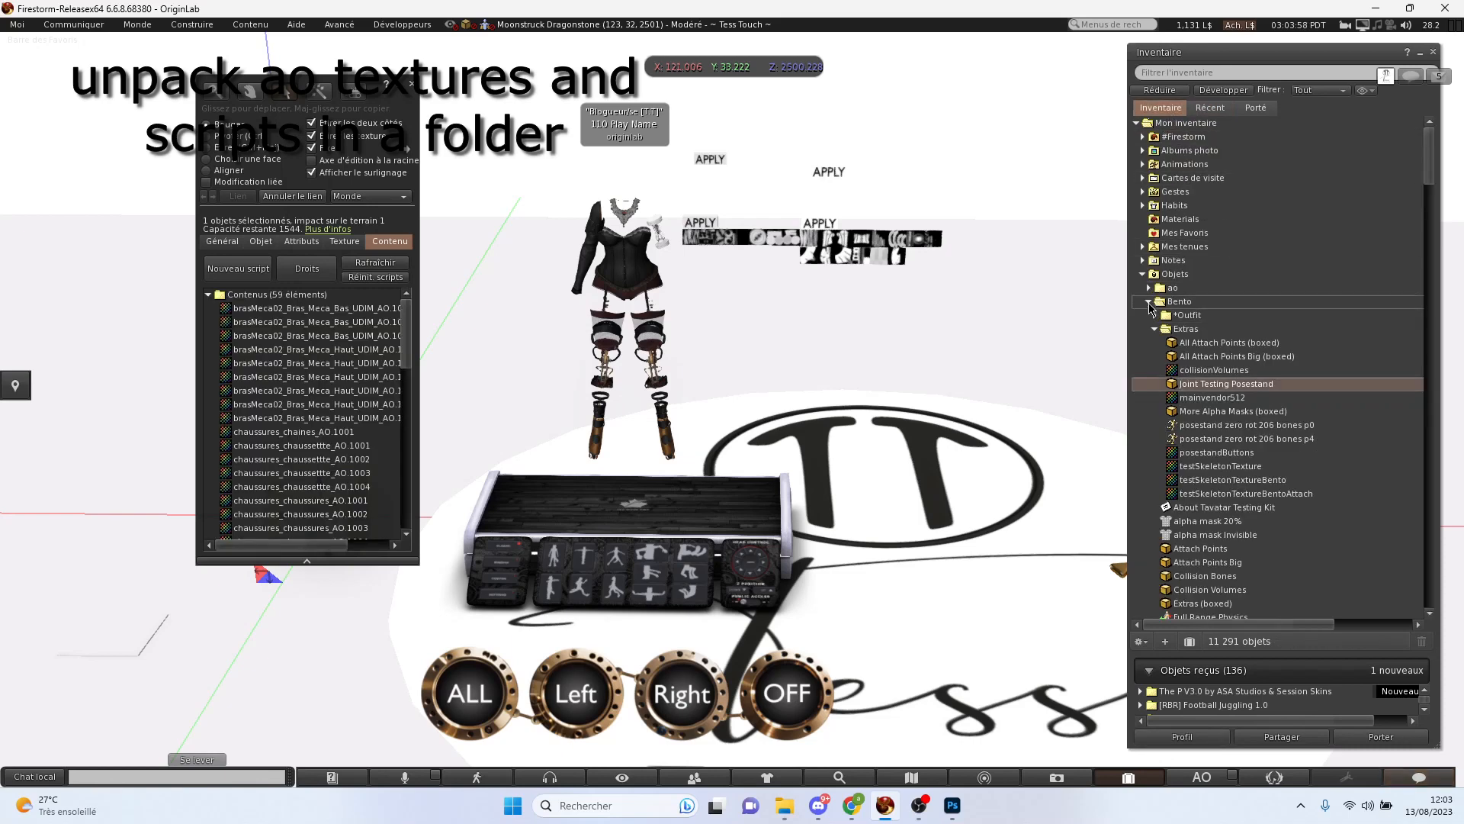
{"action": "right_click", "coordinate": [1175, 276]}
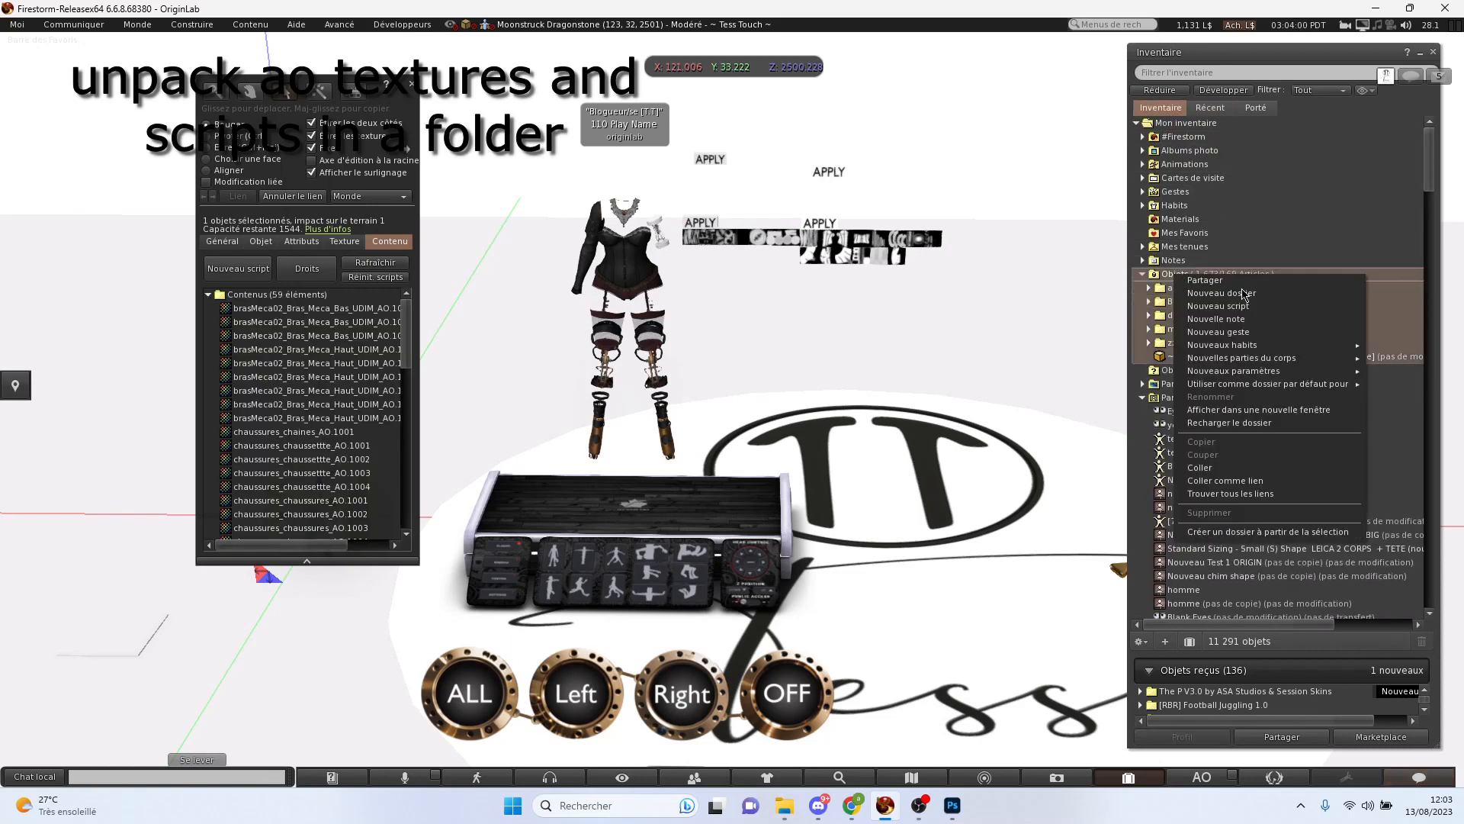
{"action": "left_click", "coordinate": [1248, 297]}
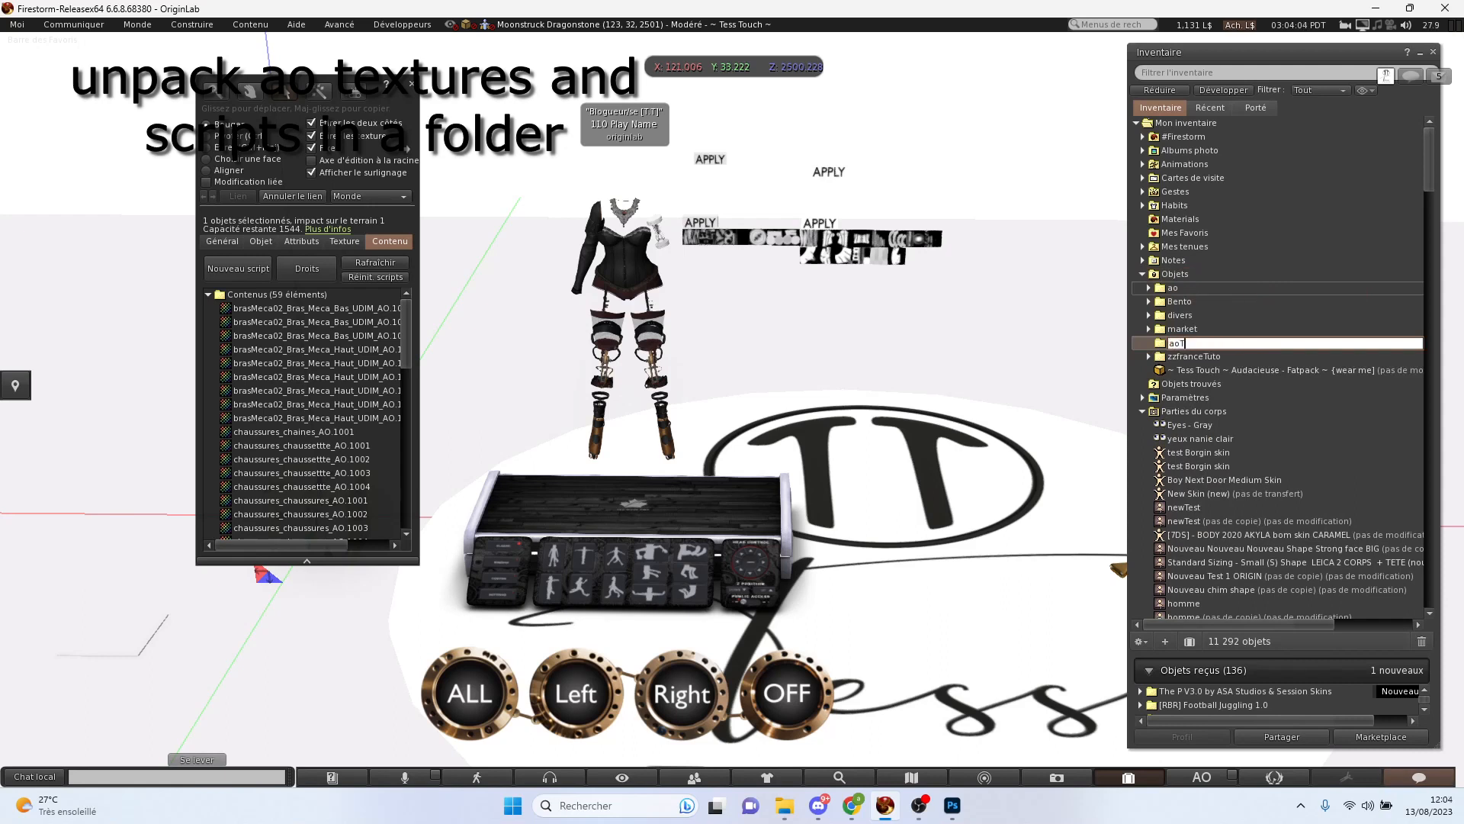
{"action": "type", "text": "aoTouch"}
{"action": "key", "text": "Return"}
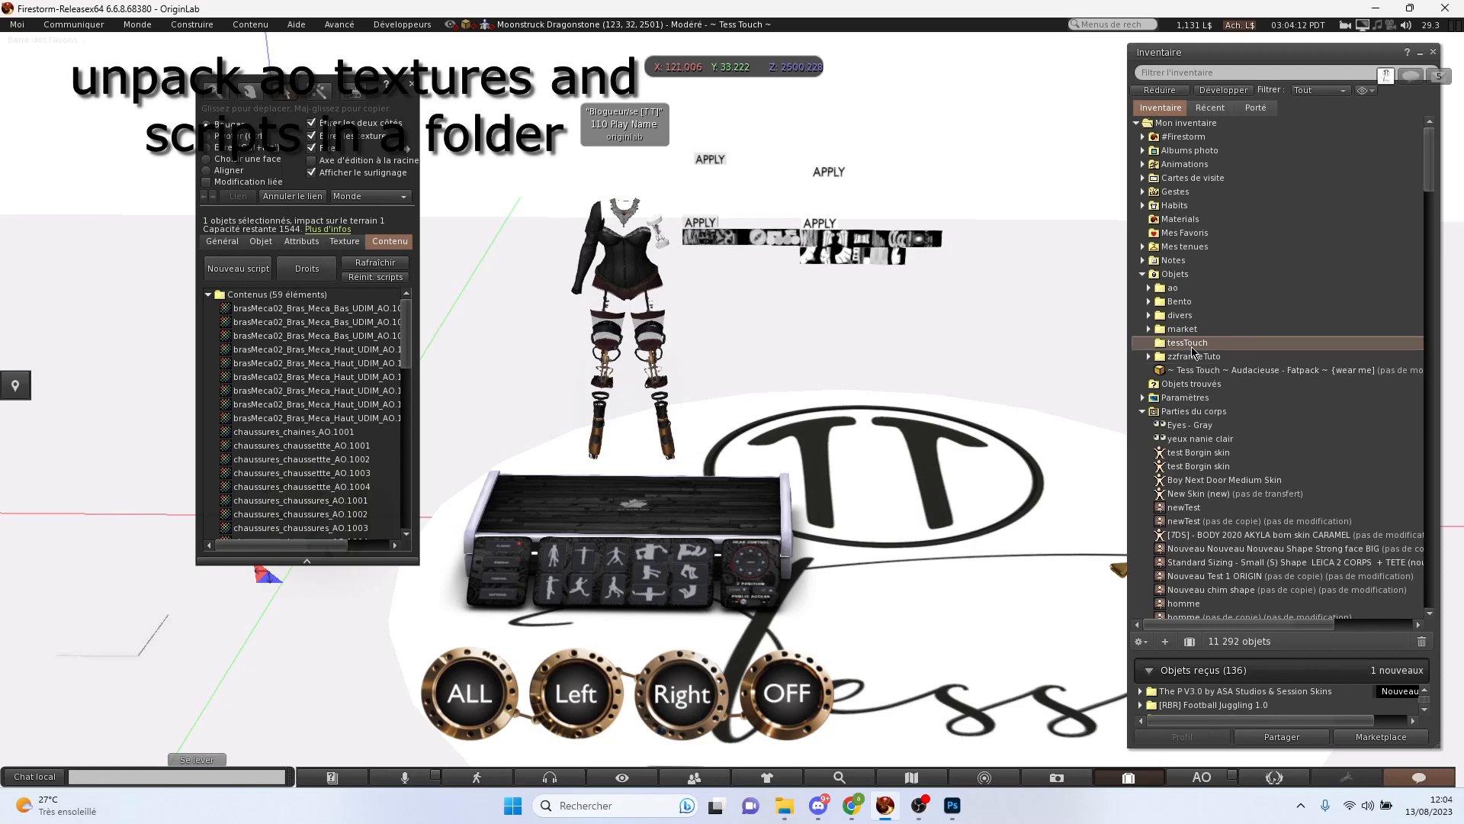
- Create two subfolders named ao and scripts inside the tessTouch folder
{"action": "right_click", "coordinate": [1194, 350]}
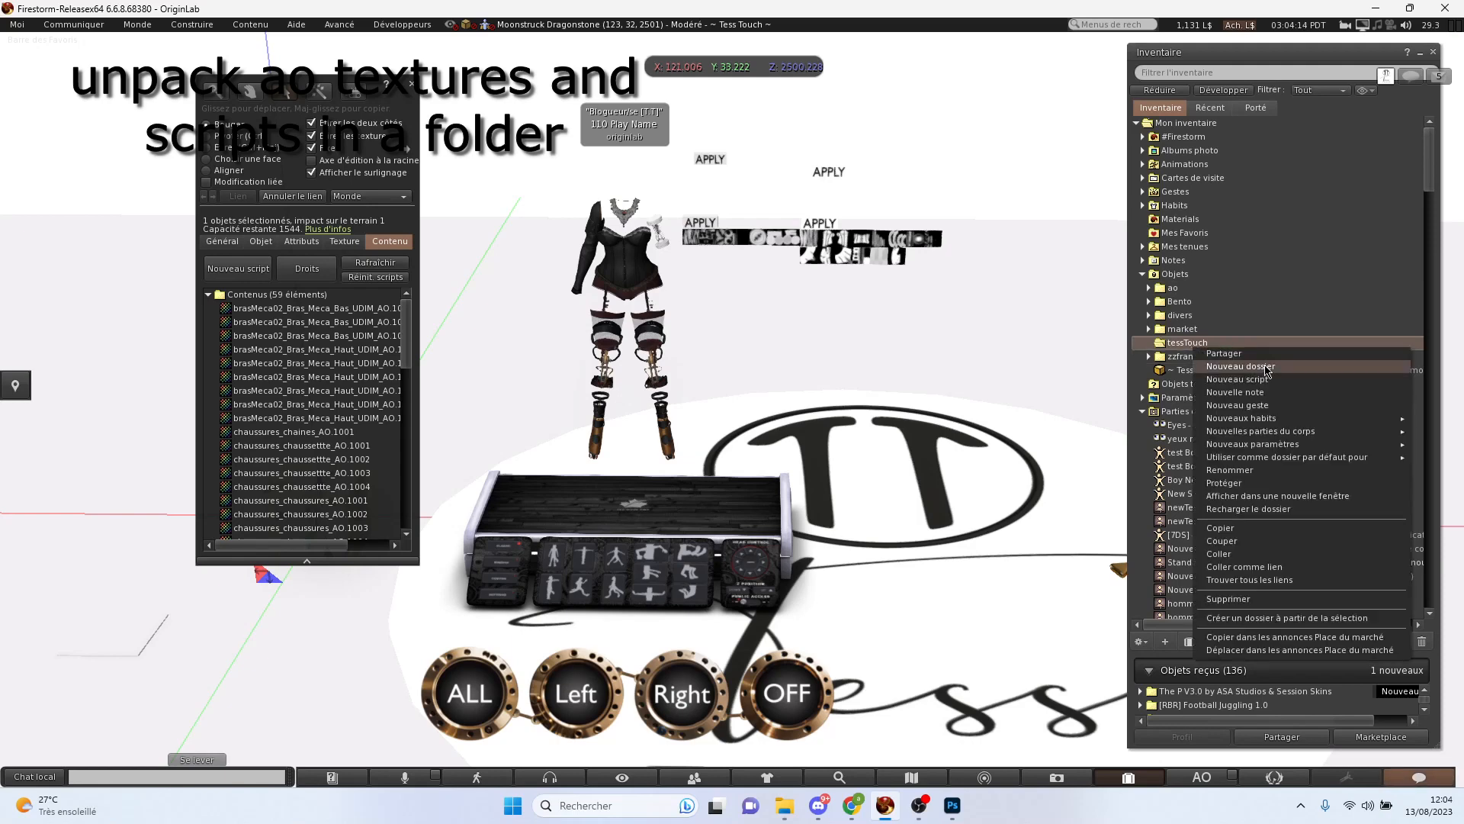
{"action": "left_click", "coordinate": [1268, 370]}
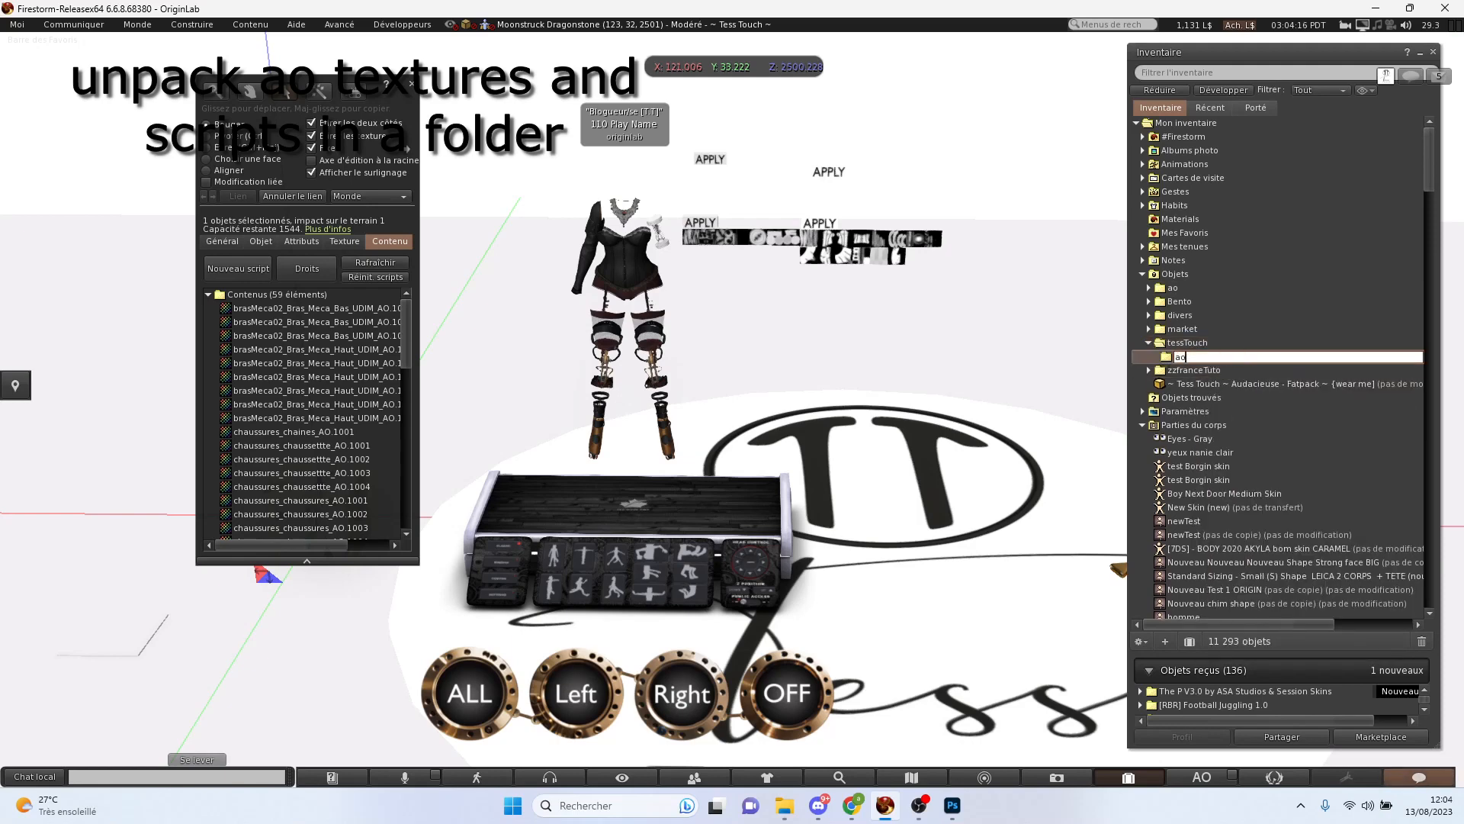
{"action": "type", "text": "ao"}
{"action": "key", "text": "Return"}
{"action": "right_click", "coordinate": [1188, 347]}
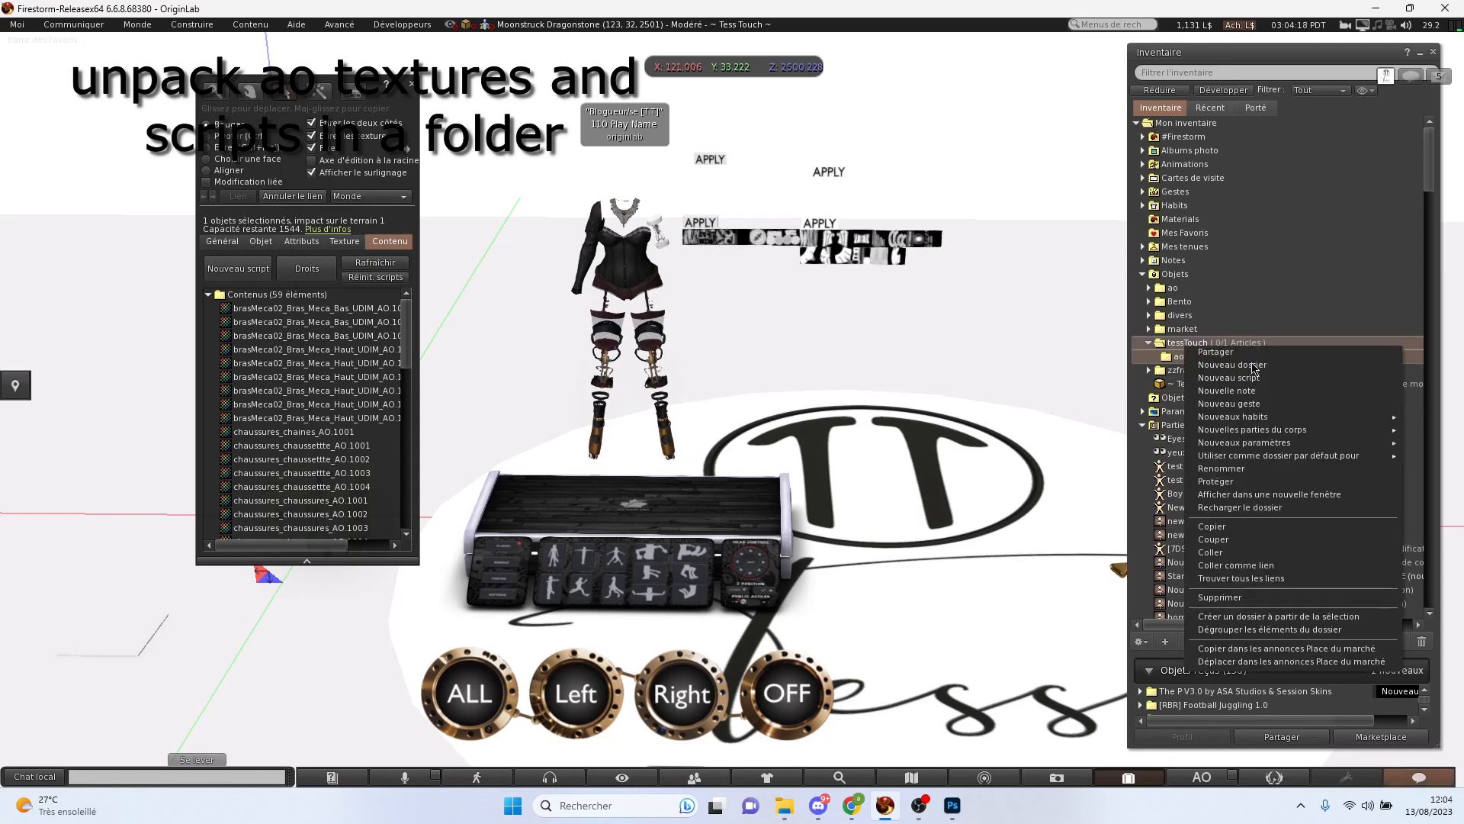
{"action": "left_click", "coordinate": [1266, 364]}
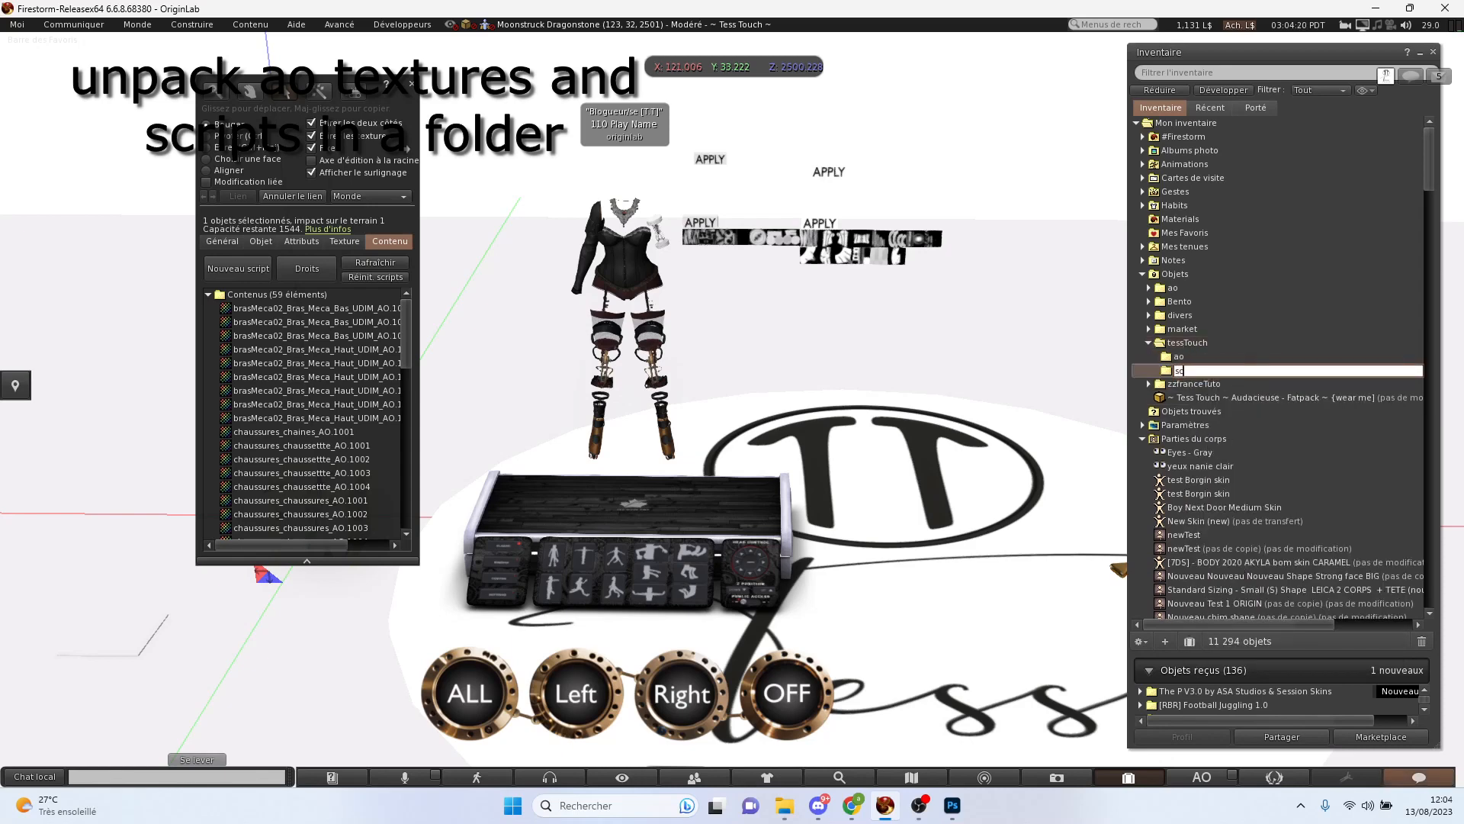
{"action": "key", "text": "Return"}
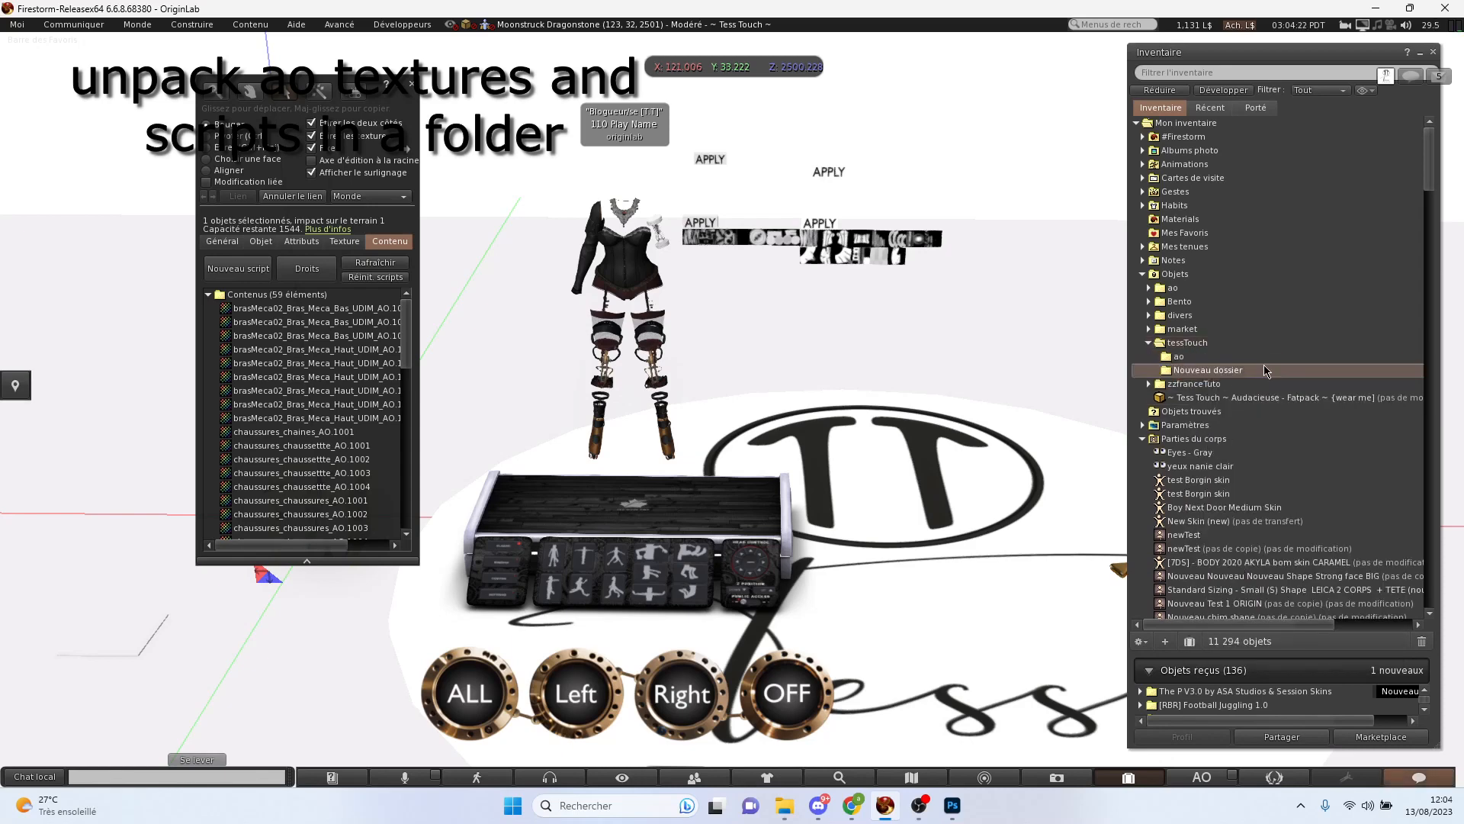
{"action": "left_click", "coordinate": [1144, 353]}
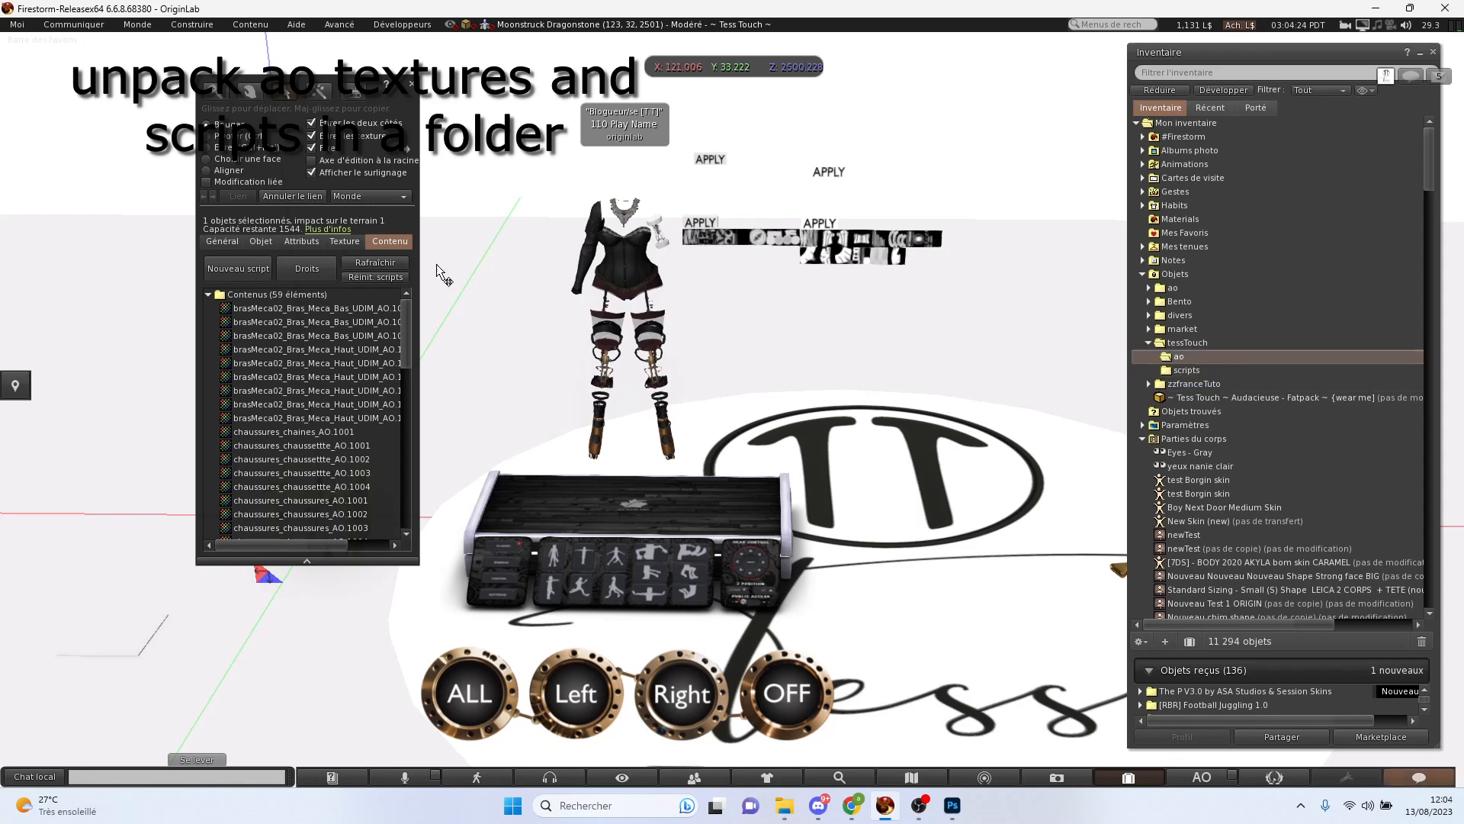
- Transfer all AO textures from the box's contents to the tessTouch ao folder, accepting the move of no-copy items
{"action": "left_click", "coordinate": [305, 314]}
{"action": "scroll", "coordinate": [320, 343], "scroll_direction": "down", "scroll_amount": 3}
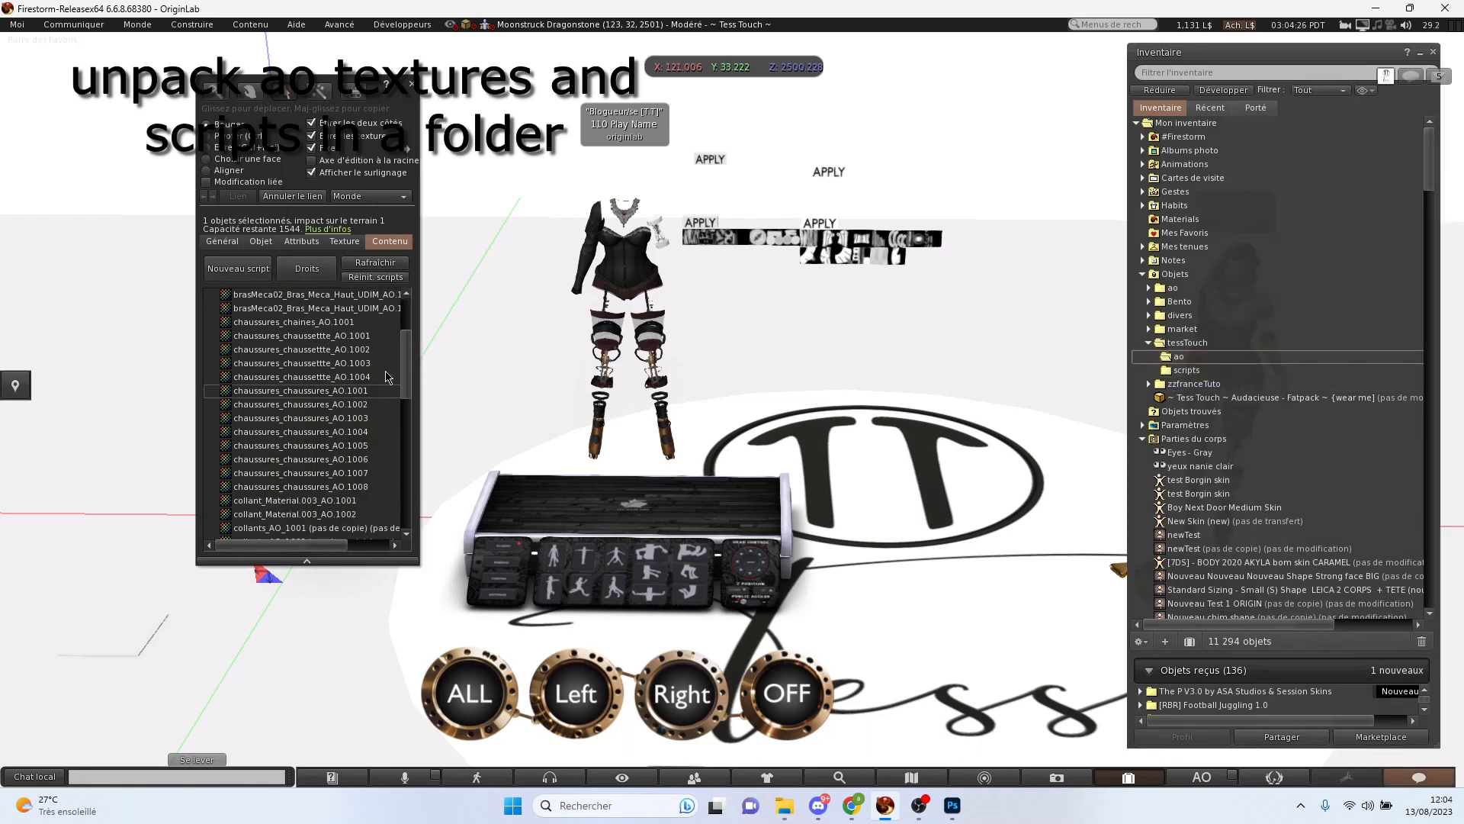
{"action": "left_click_drag", "start_coordinate": [408, 376], "coordinate": [400, 511]}
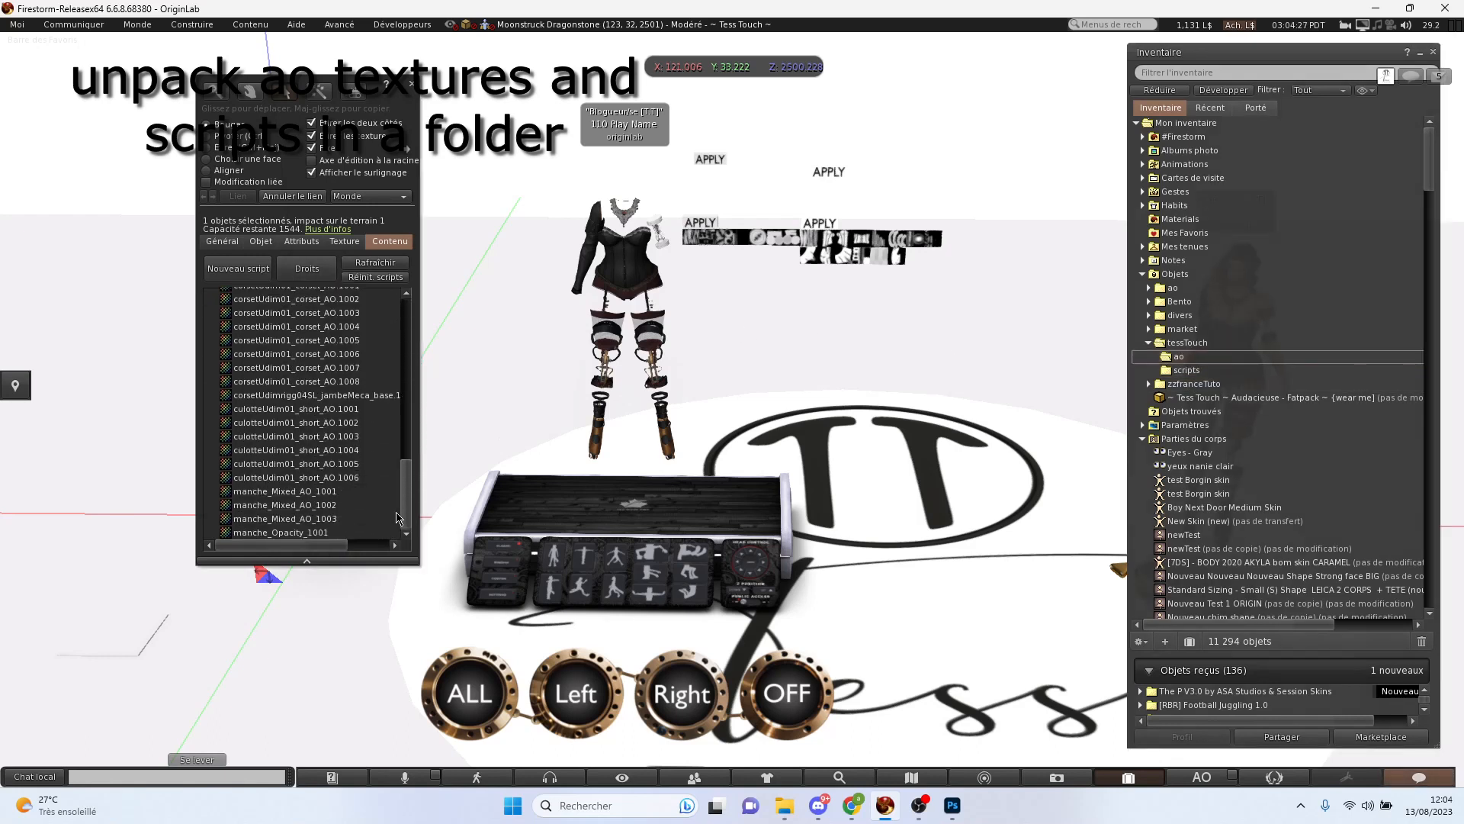
{"action": "left_click", "coordinate": [313, 531], "text": "shift"}
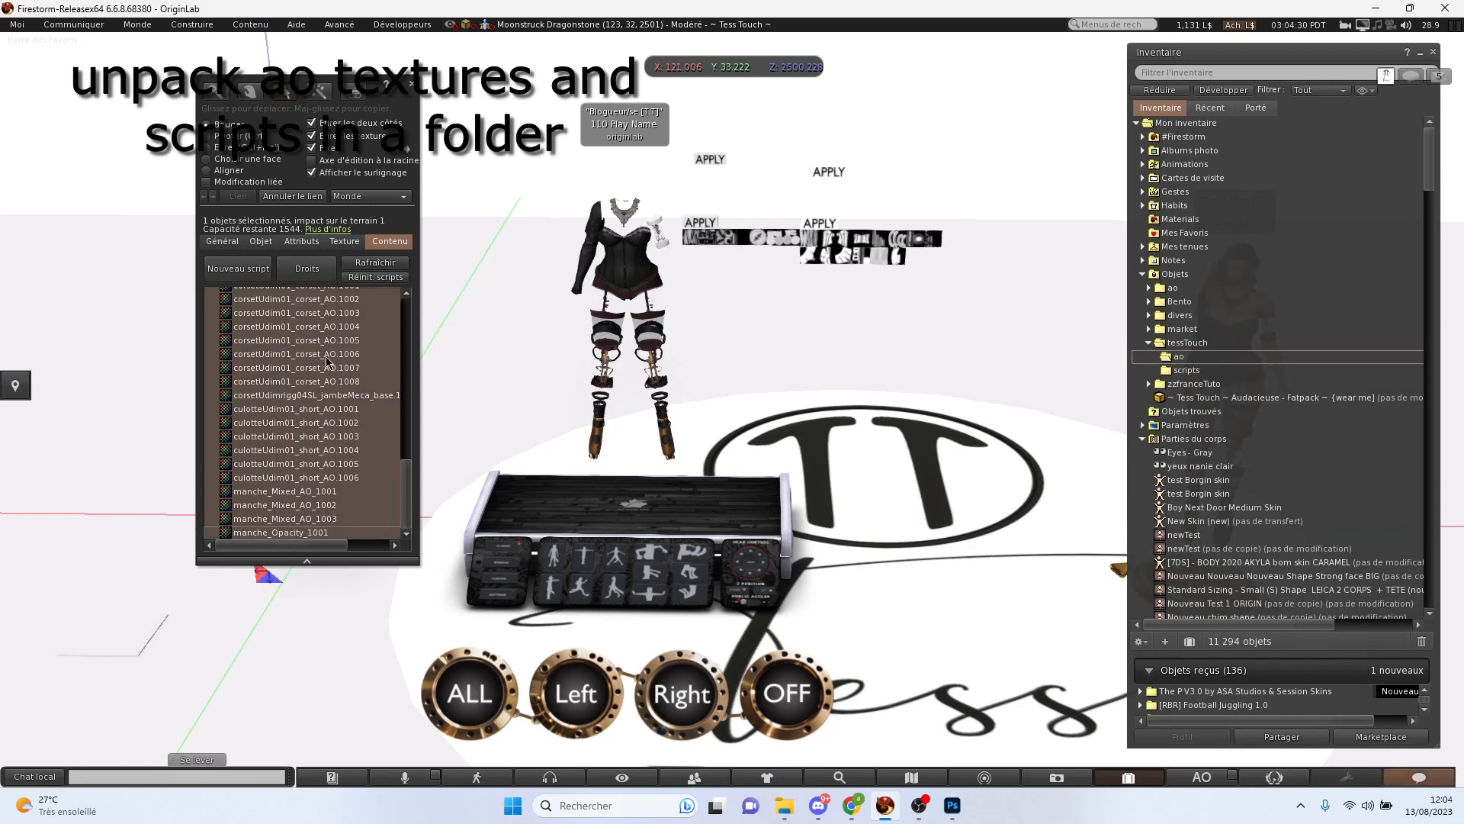
{"action": "left_click_drag", "start_coordinate": [327, 360], "coordinate": [1178, 362]}
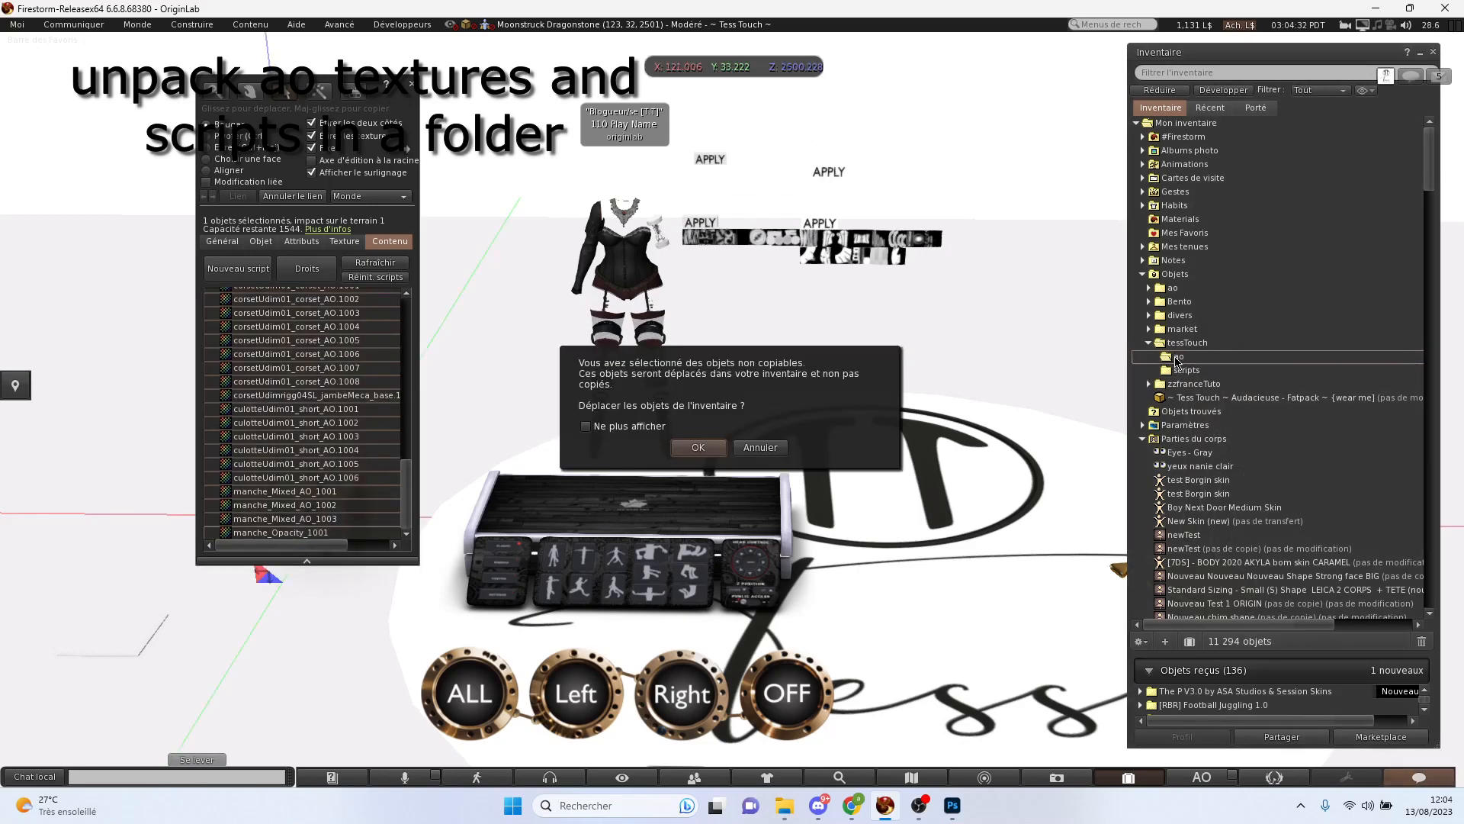
{"action": "left_click", "coordinate": [697, 452]}
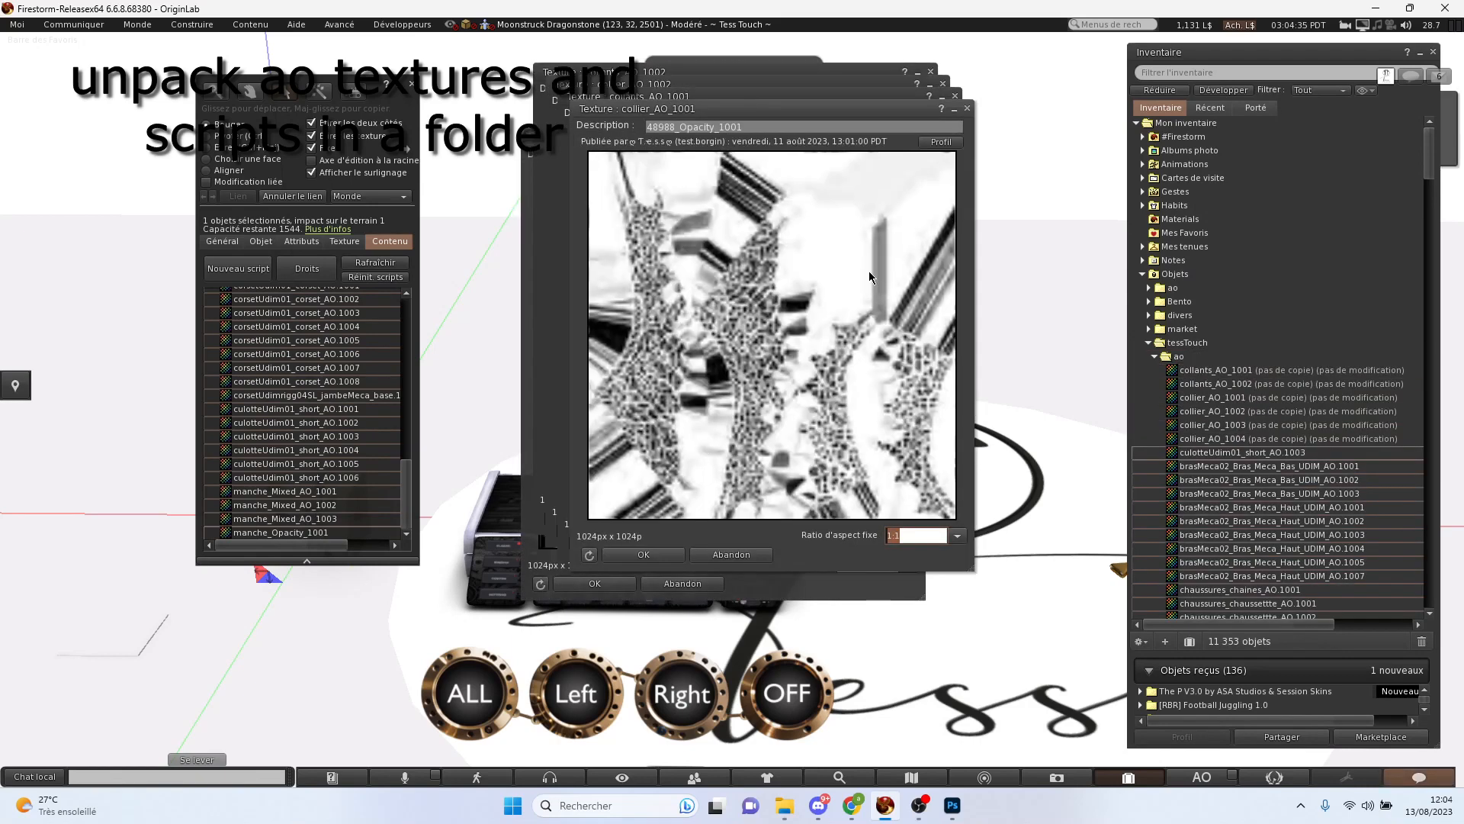
- Close all the texture preview windows opened by the transfer
{"action": "left_click", "coordinate": [968, 109]}
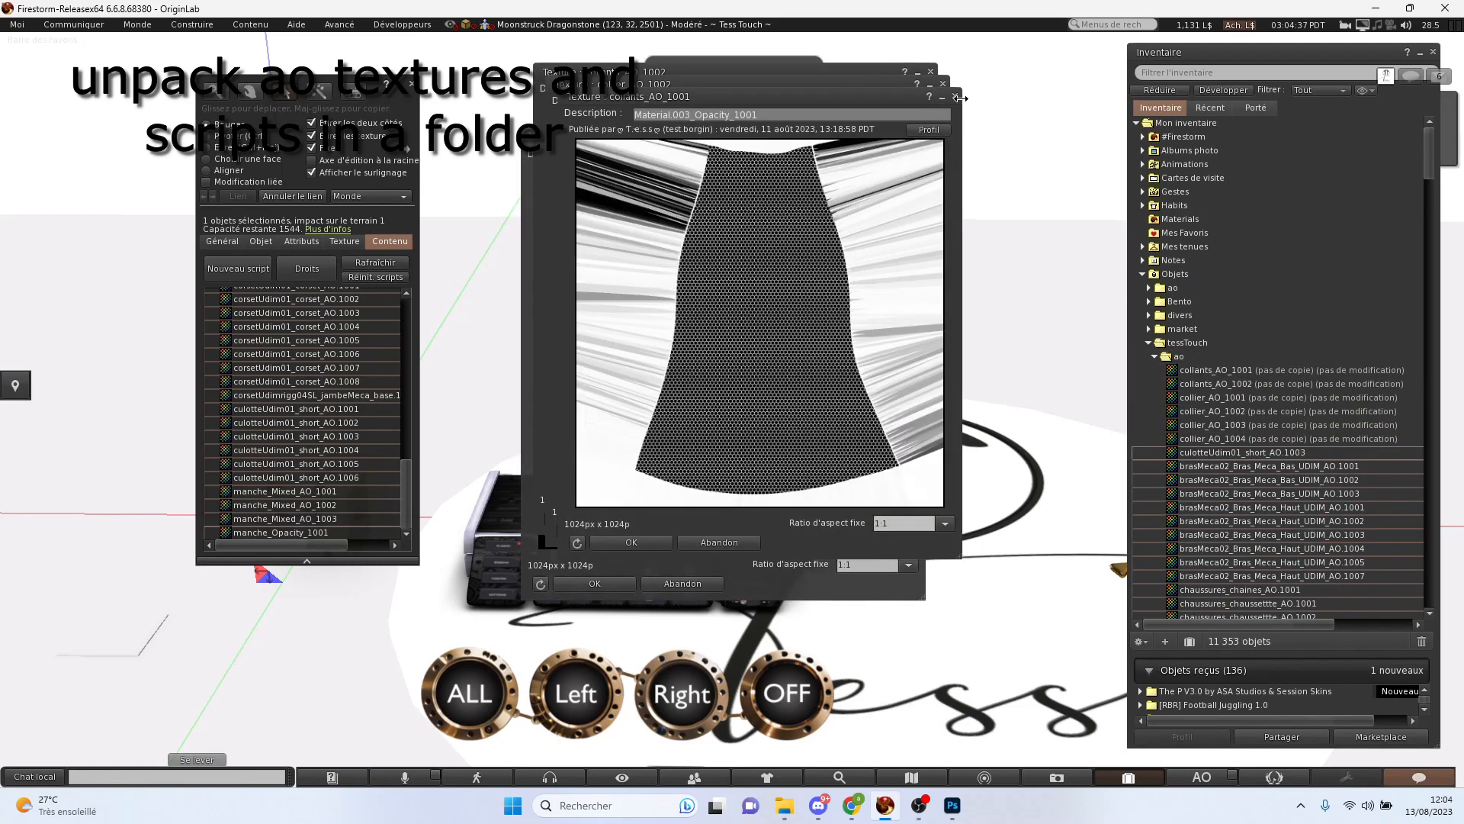
{"action": "left_click", "coordinate": [955, 96]}
{"action": "left_click", "coordinate": [944, 83]}
{"action": "left_click", "coordinate": [931, 73]}
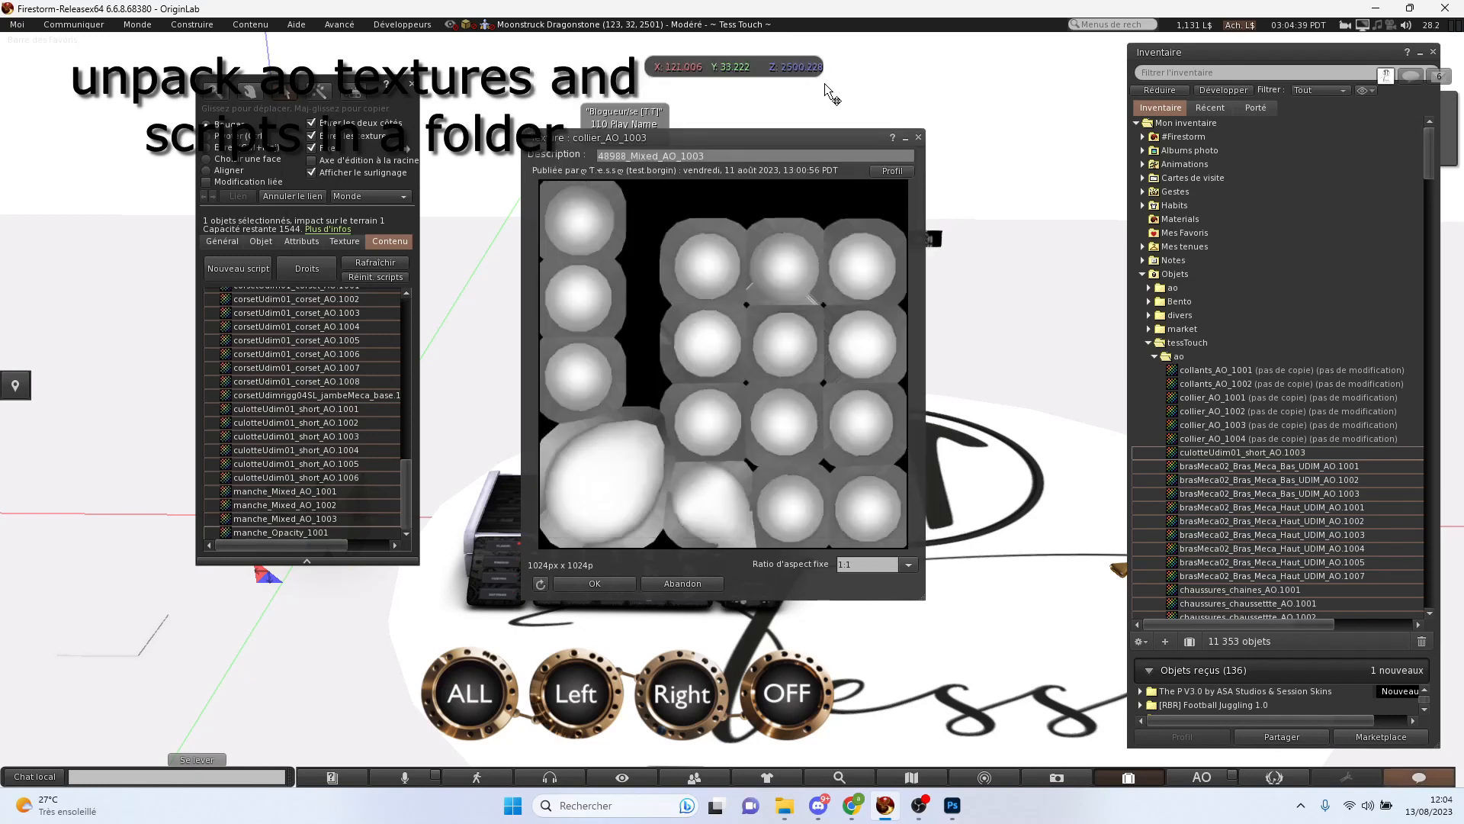
{"action": "left_click", "coordinate": [919, 138]}
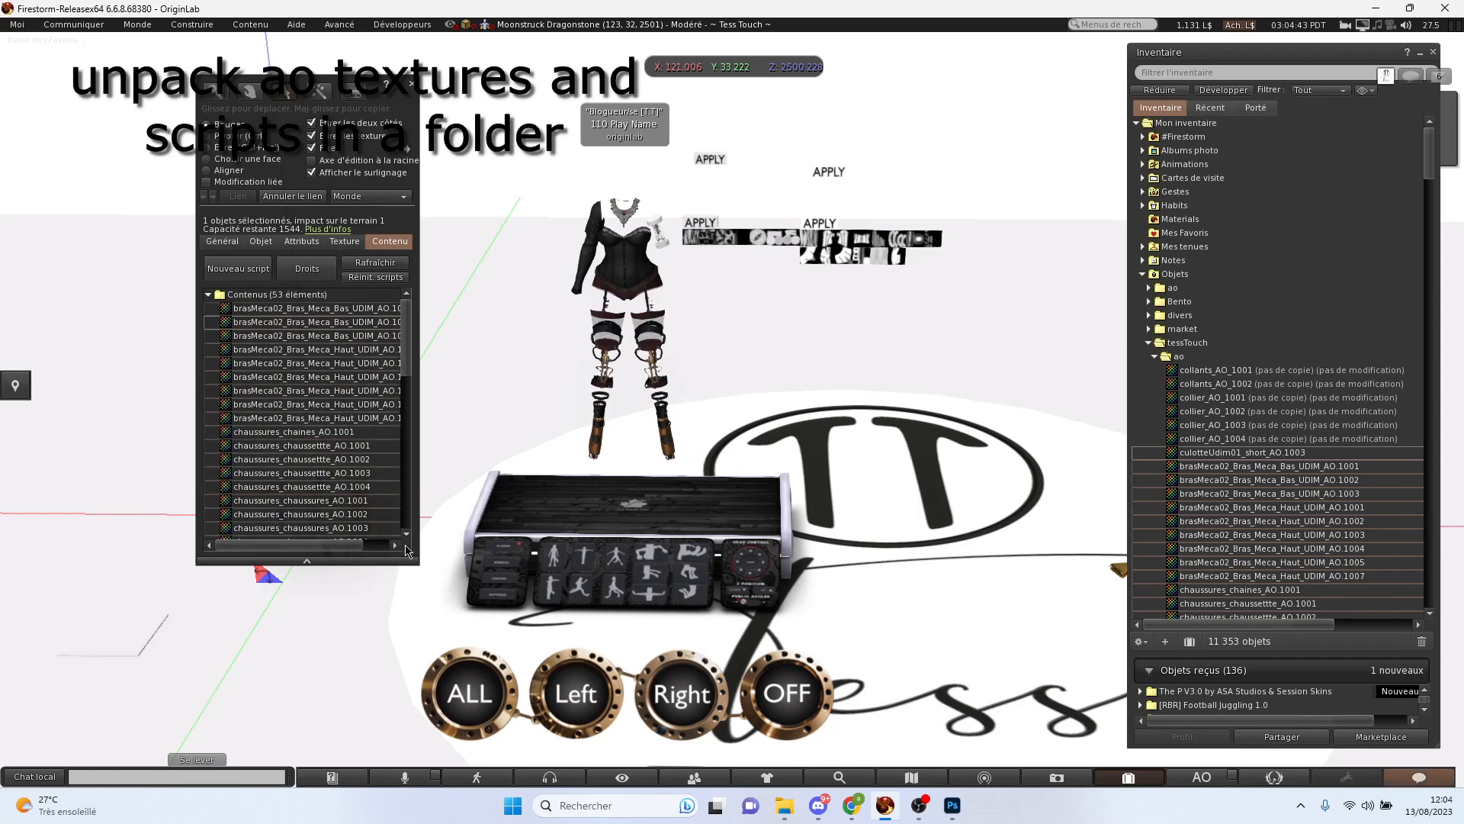
- Look through the textures remaining in the Textures_AO box and close its editor
{"action": "left_click_drag", "start_coordinate": [340, 551], "coordinate": [399, 538]}
{"action": "left_click_drag", "start_coordinate": [409, 346], "coordinate": [404, 532]}
{"action": "scroll", "coordinate": [374, 489], "scroll_direction": "up", "scroll_amount": 8}
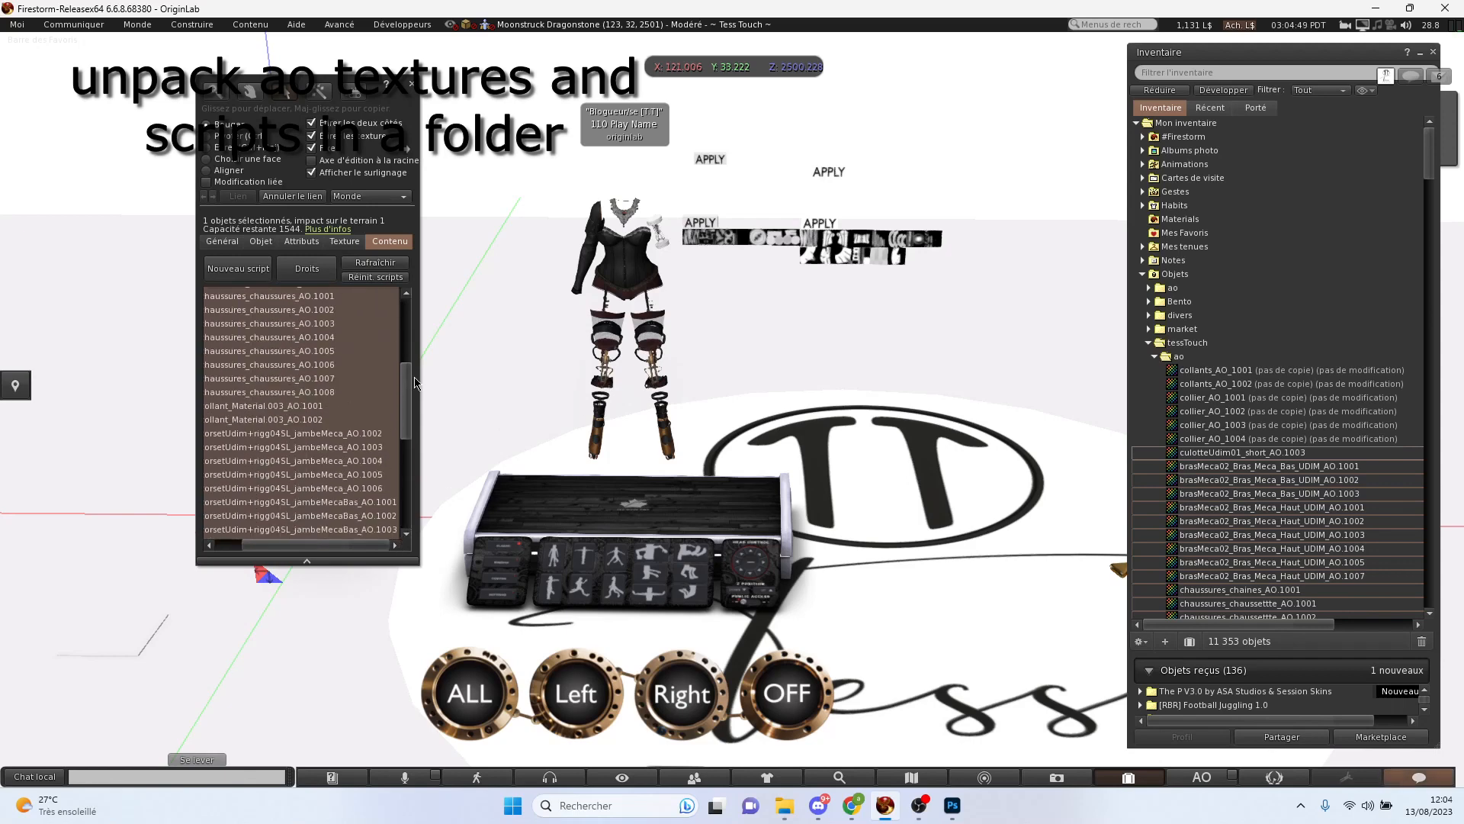
{"action": "left_click_drag", "start_coordinate": [355, 546], "coordinate": [280, 550]}
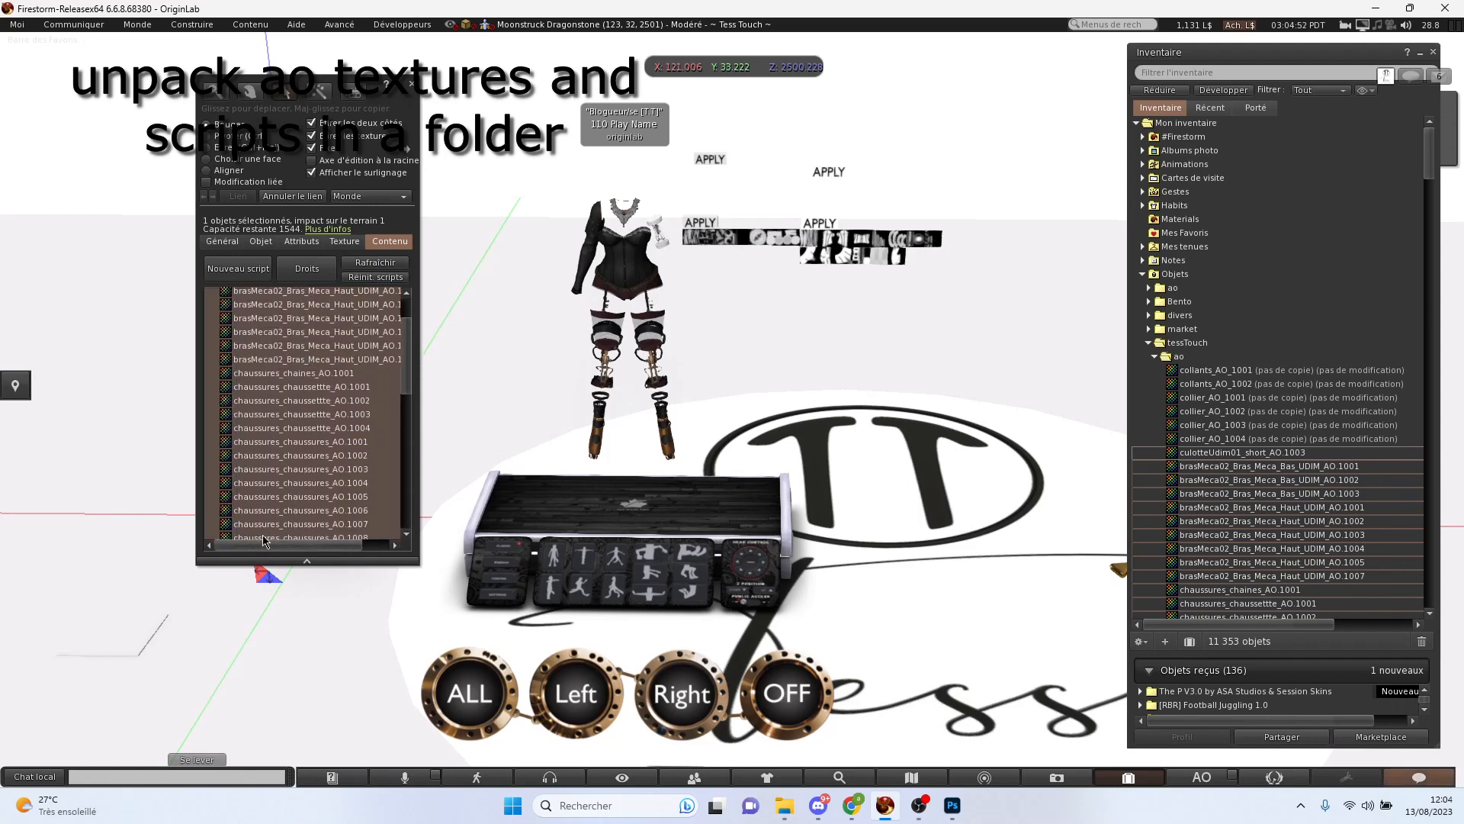
{"action": "left_click", "coordinate": [412, 85]}
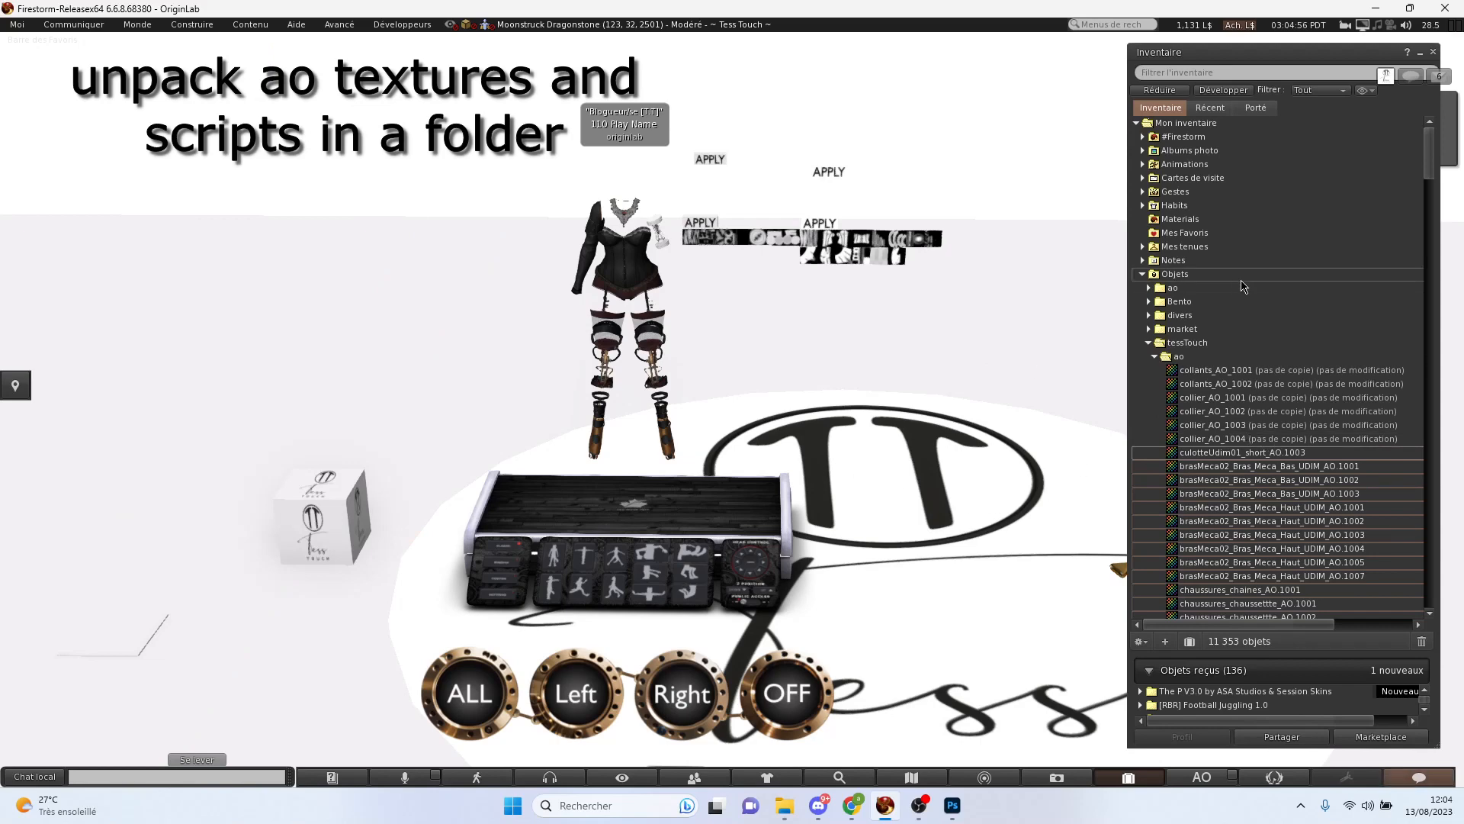
- Place the recently received Audacieuse Script box on the ground near the texture box and open its contents for editing
{"action": "left_click", "coordinate": [1220, 112]}
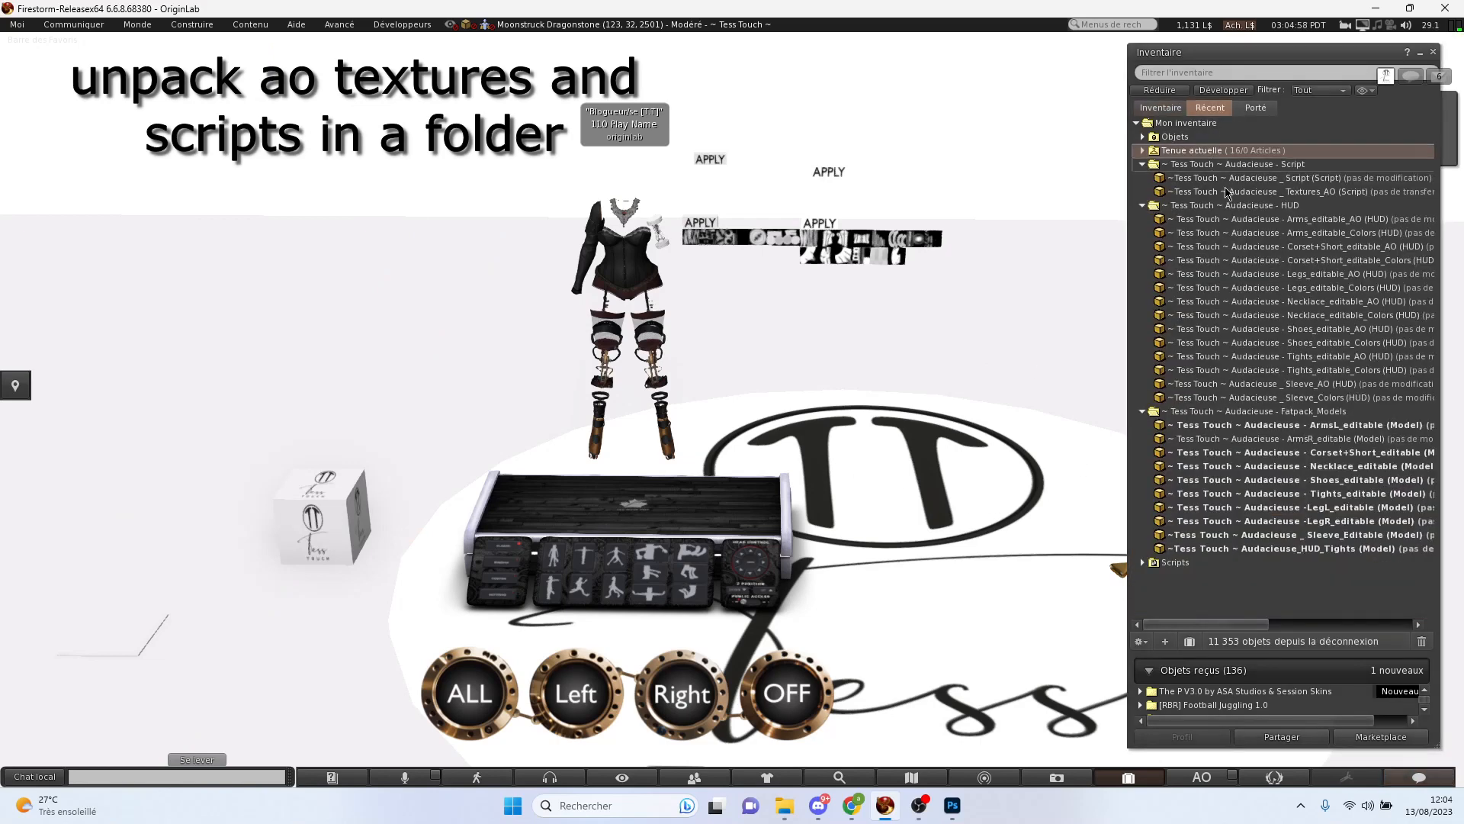
{"action": "left_click_drag", "start_coordinate": [1323, 182], "coordinate": [351, 619]}
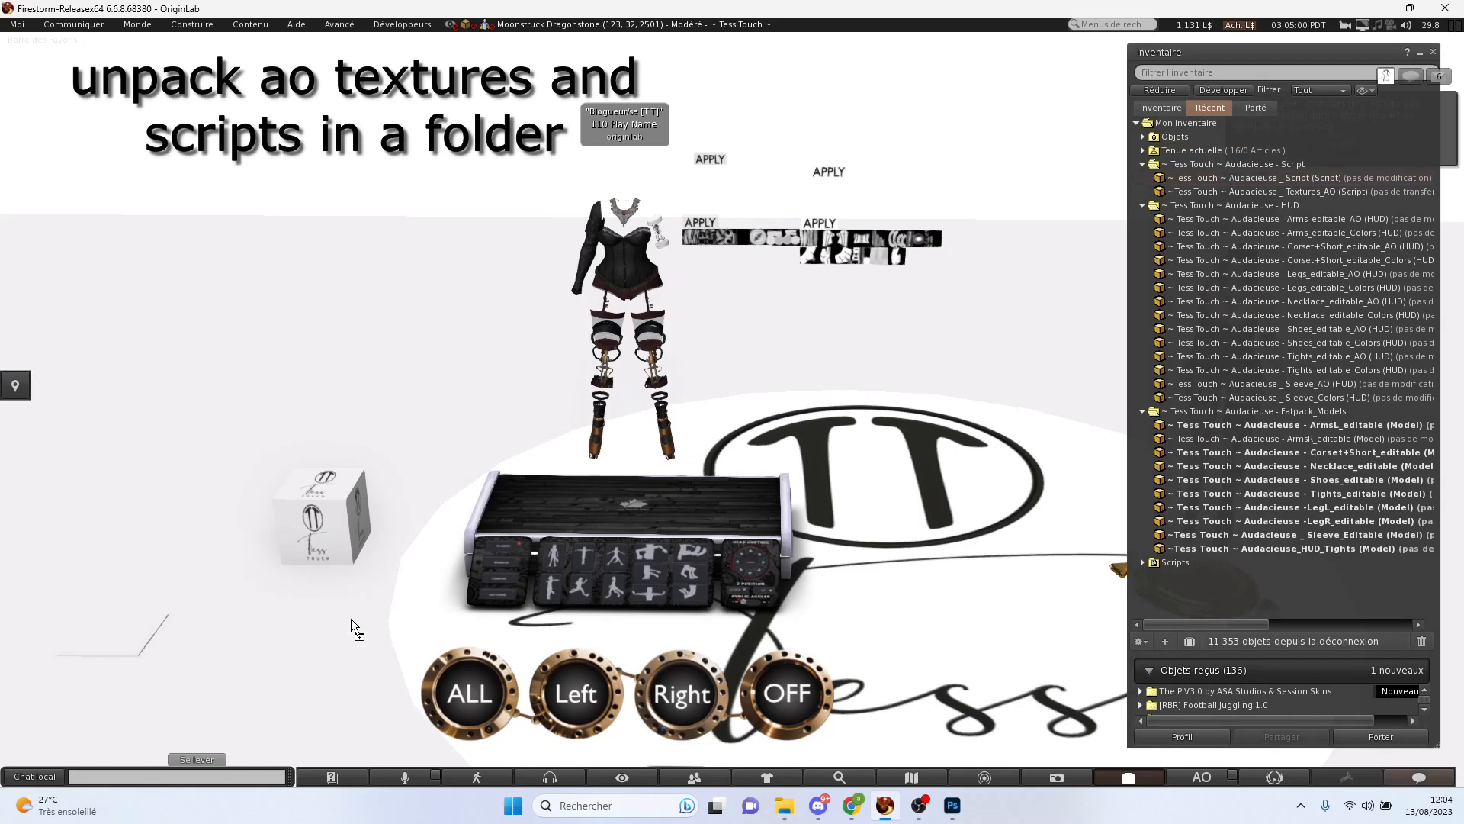
{"action": "left_click_drag", "start_coordinate": [251, 635], "coordinate": [252, 634]}
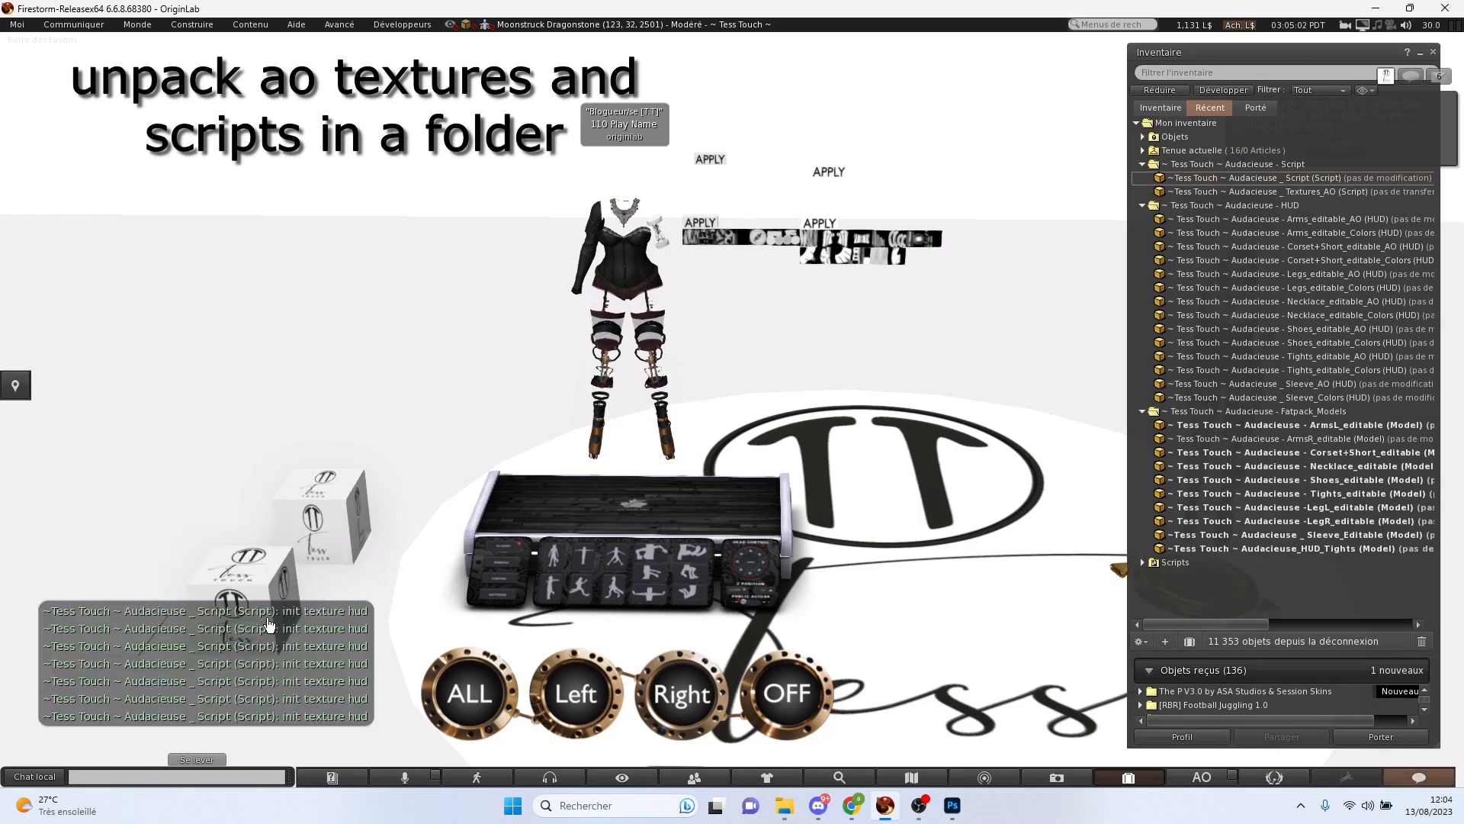
{"action": "right_click", "coordinate": [261, 579]}
{"action": "left_click", "coordinate": [292, 532]}
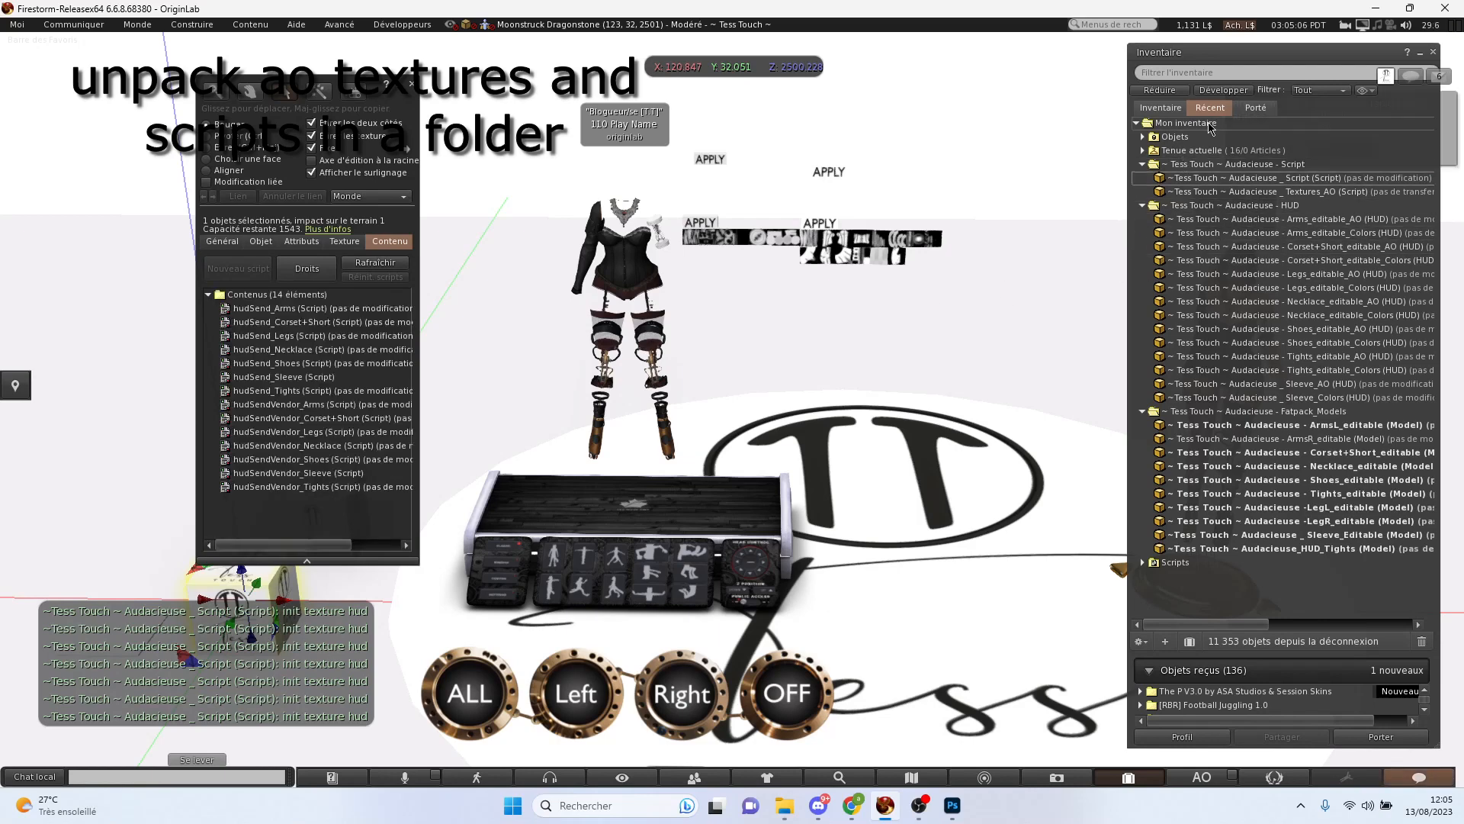
- Copy all hudSend and hudSendVendor scripts from the box into the tessTouch scripts folder and expand that folder
{"action": "left_click", "coordinate": [1169, 113]}
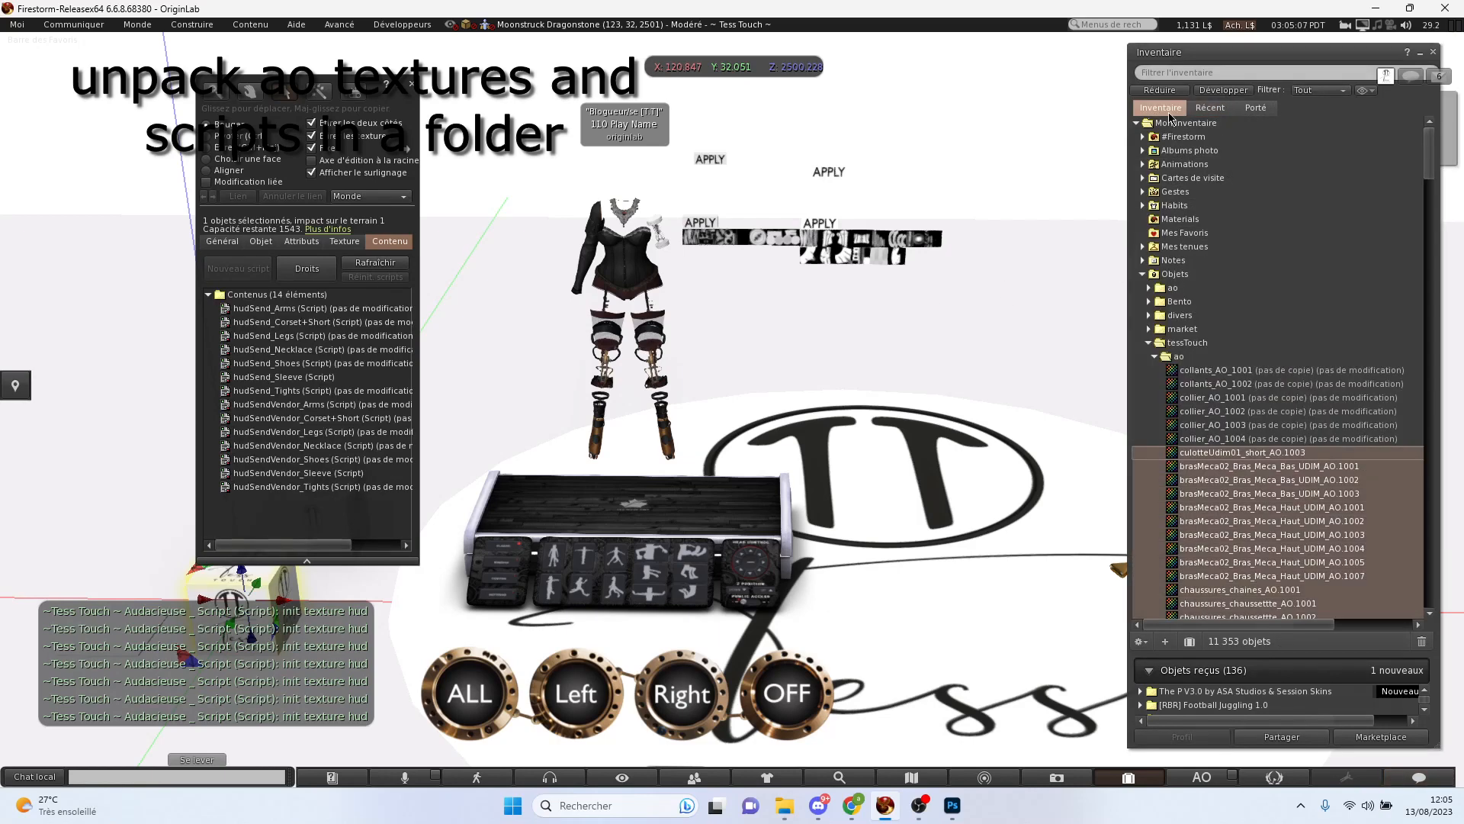
{"action": "double_click", "coordinate": [1188, 357]}
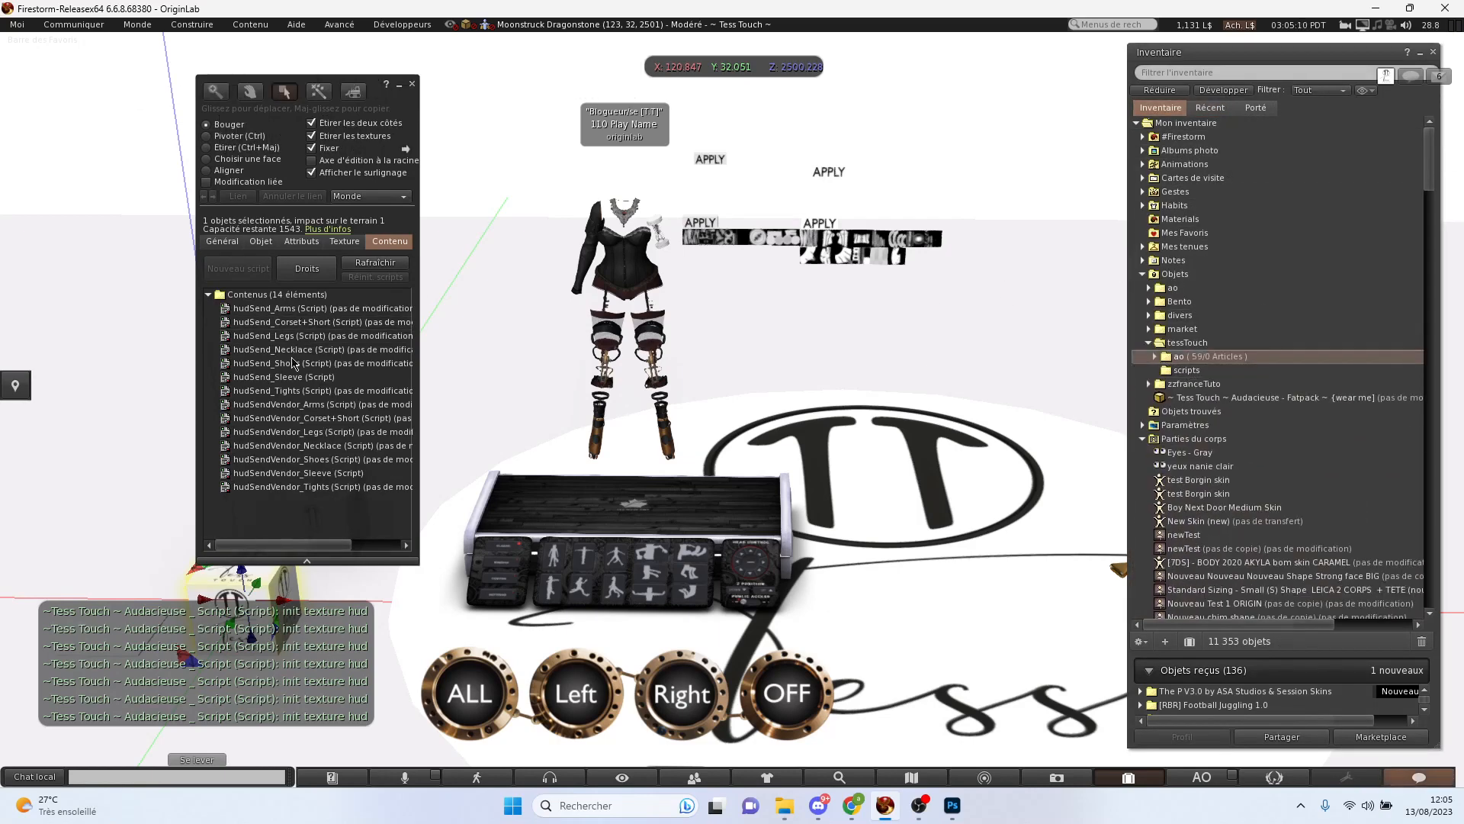
{"action": "left_click", "coordinate": [281, 487]}
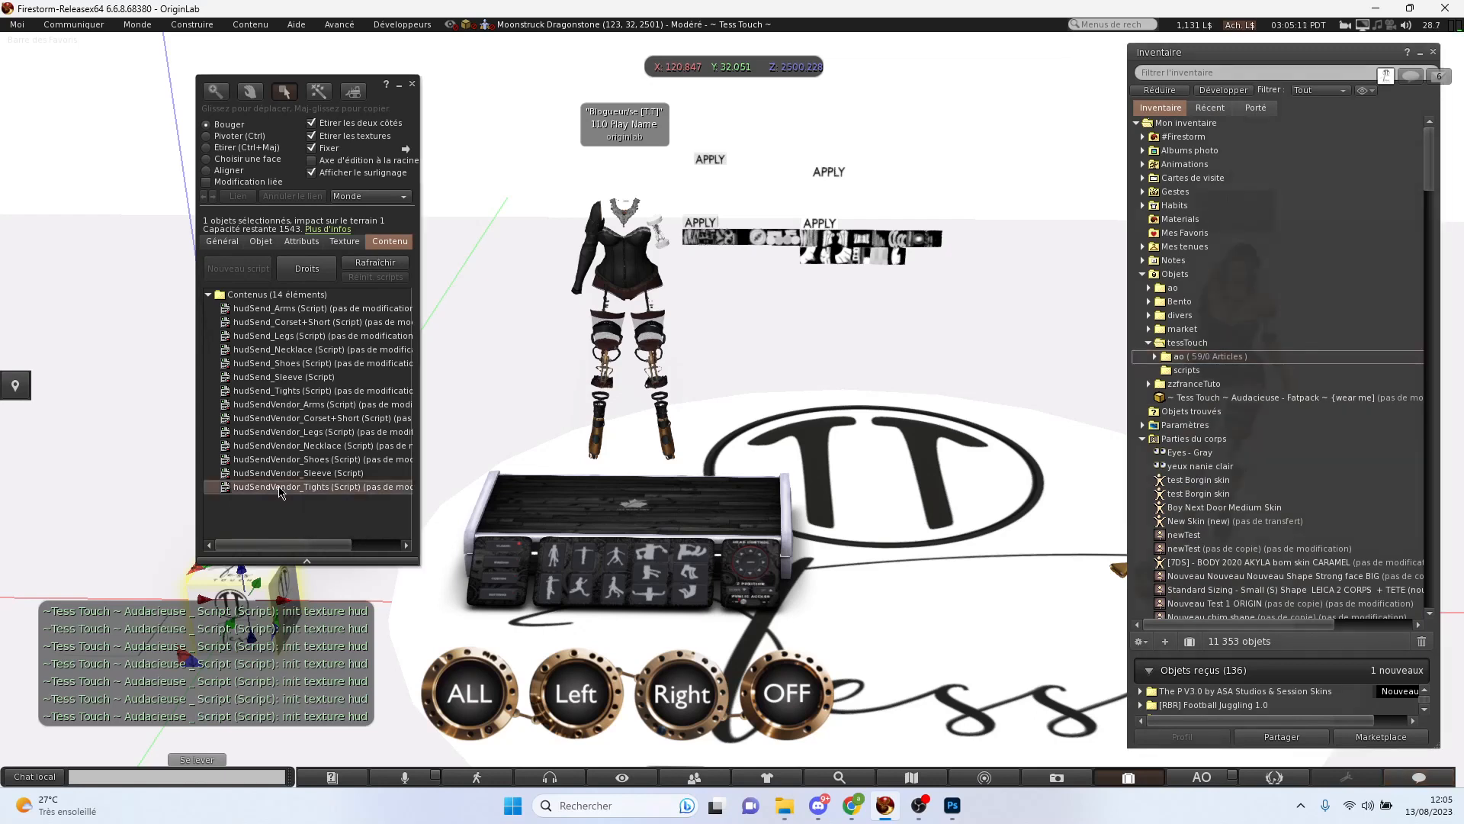
{"action": "left_click", "coordinate": [280, 309], "text": "shift"}
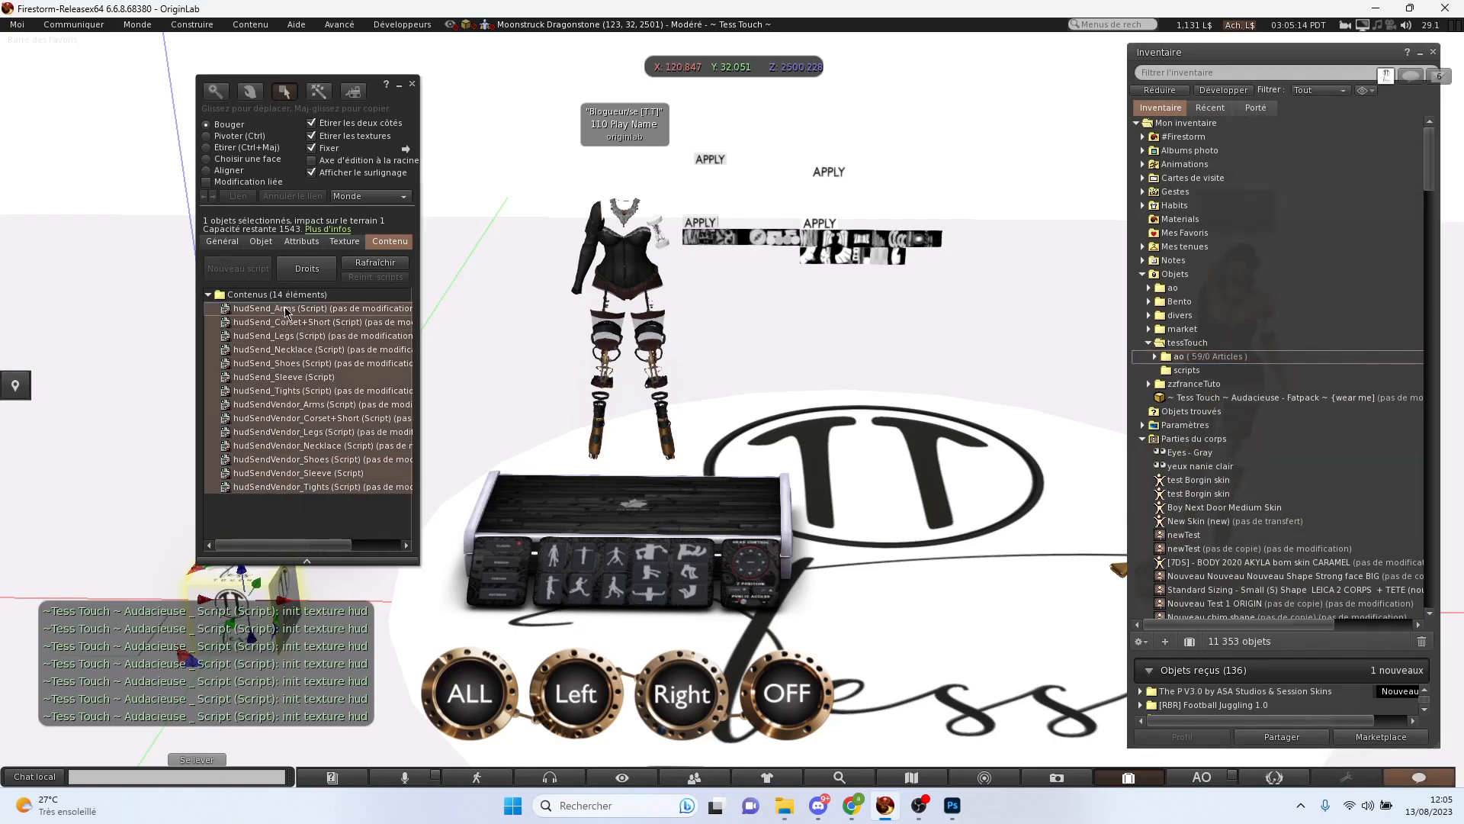
{"action": "left_click_drag", "start_coordinate": [279, 309], "coordinate": [1196, 372]}
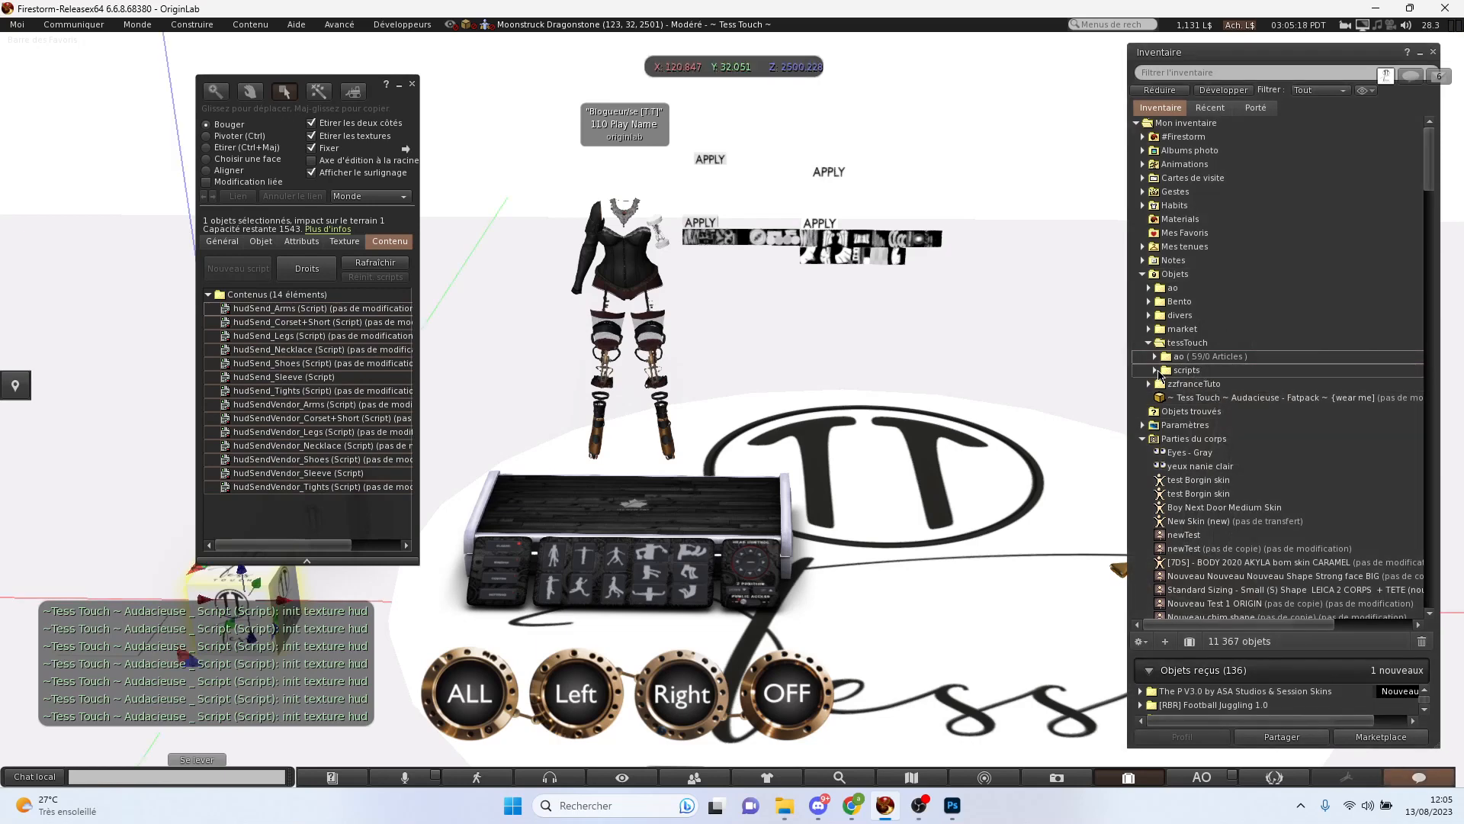
{"action": "left_click", "coordinate": [1155, 370]}
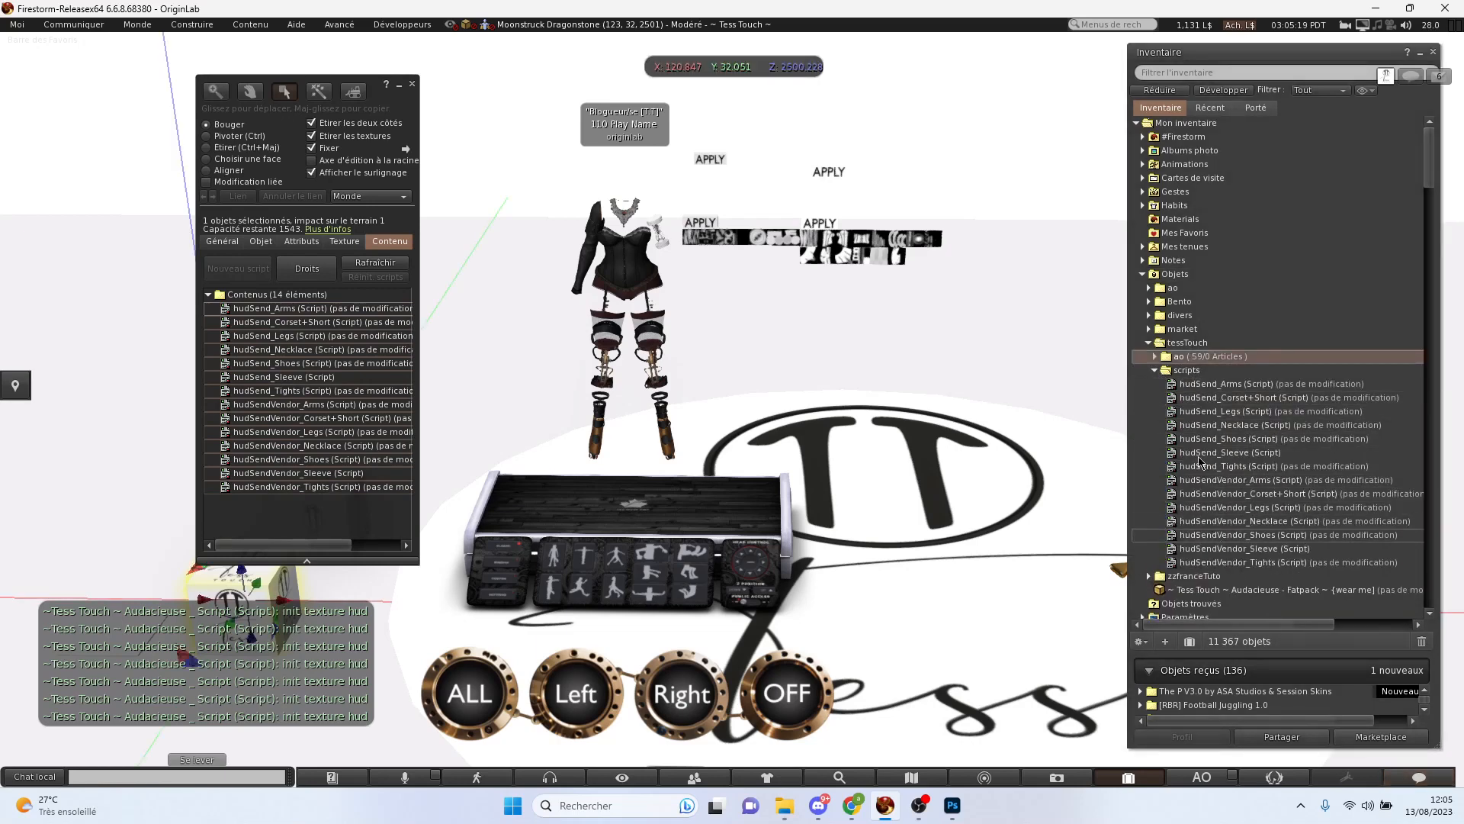
- Collapse the scripts folder, and open the arms AO strip beside the corset for editing with its texture settings shown
{"action": "left_click", "coordinate": [1154, 370]}
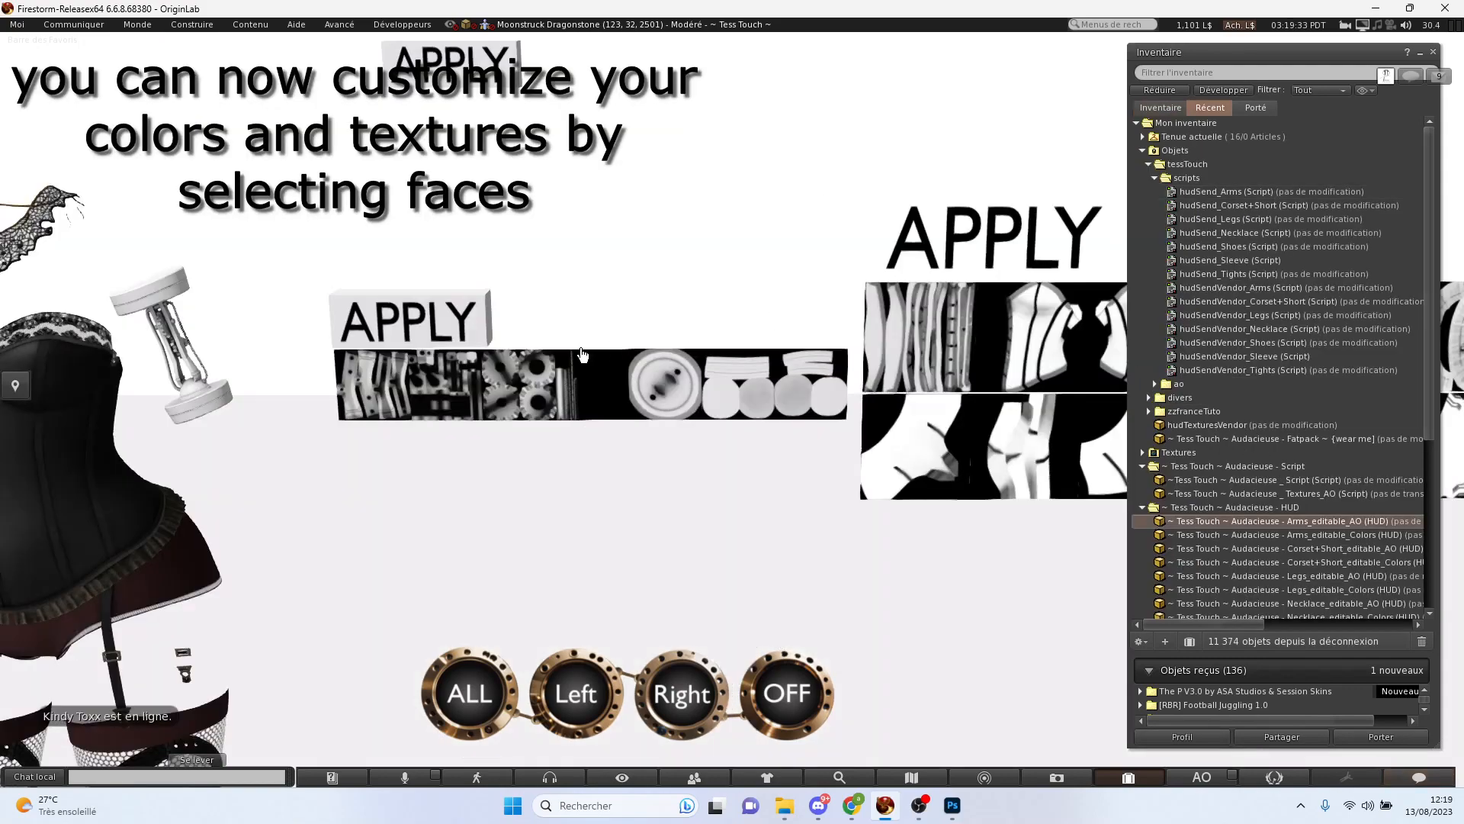
{"action": "left_click_drag", "start_coordinate": [733, 411], "coordinate": [824, 412], "text": "ctrl+alt"}
{"action": "scroll", "coordinate": [616, 359], "scroll_direction": "up", "scroll_amount": 3}
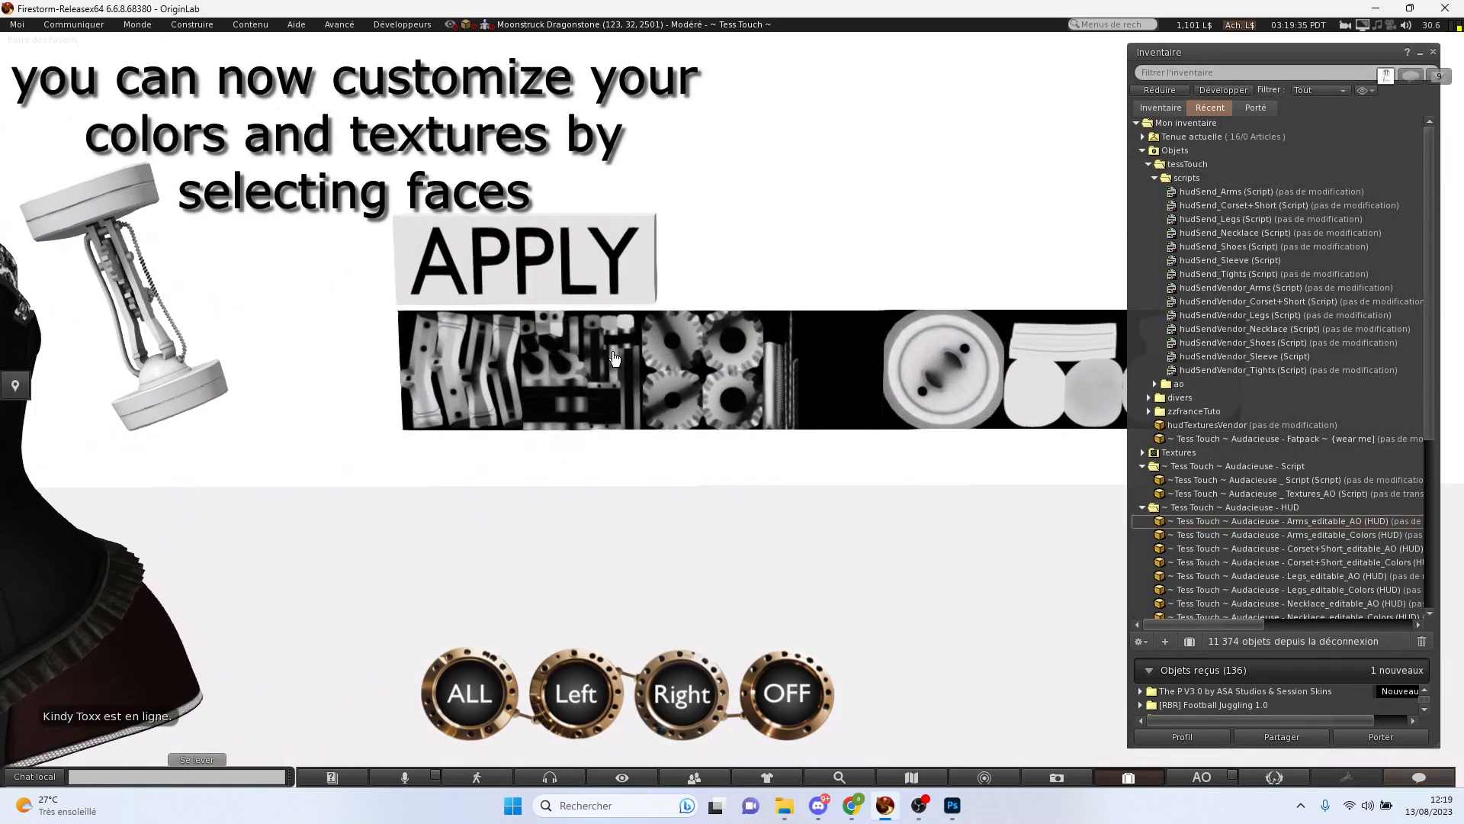
{"action": "scroll", "coordinate": [626, 370], "scroll_direction": "down", "scroll_amount": 2}
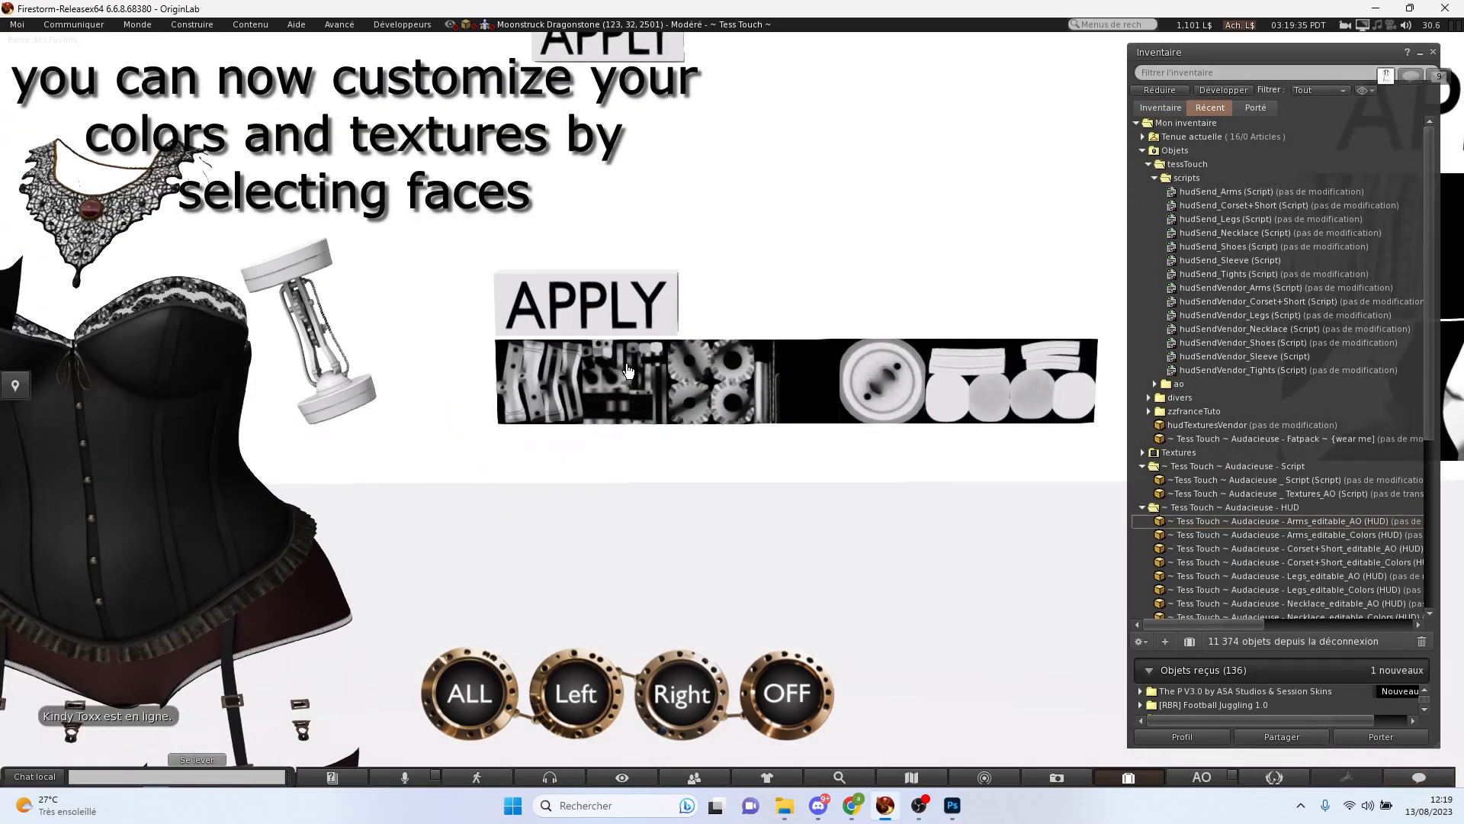
{"action": "right_click", "coordinate": [729, 383]}
{"action": "left_click", "coordinate": [759, 414]}
{"action": "right_click", "coordinate": [740, 393]}
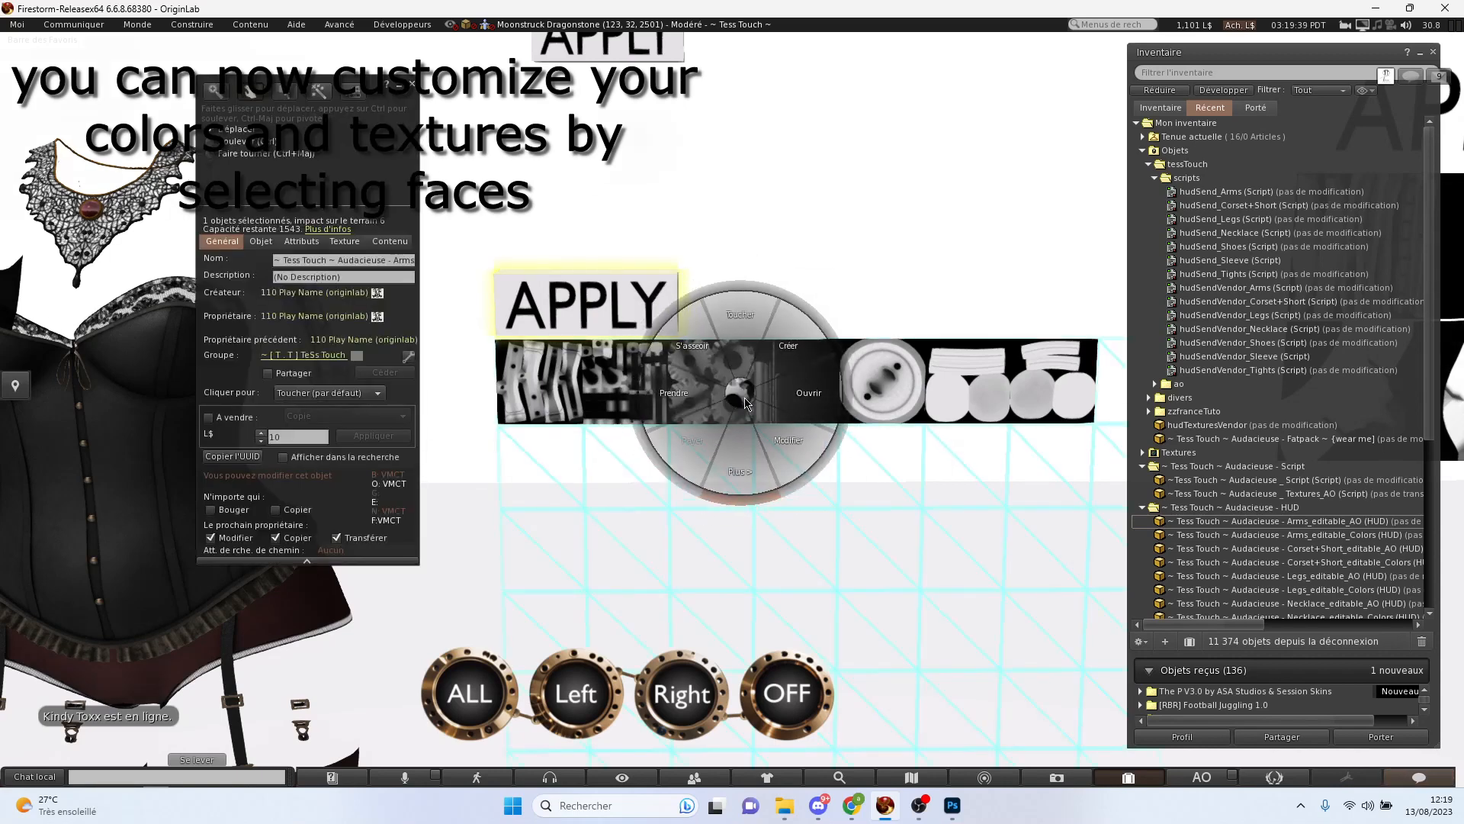
{"action": "left_click", "coordinate": [772, 428]}
{"action": "left_click", "coordinate": [345, 241]}
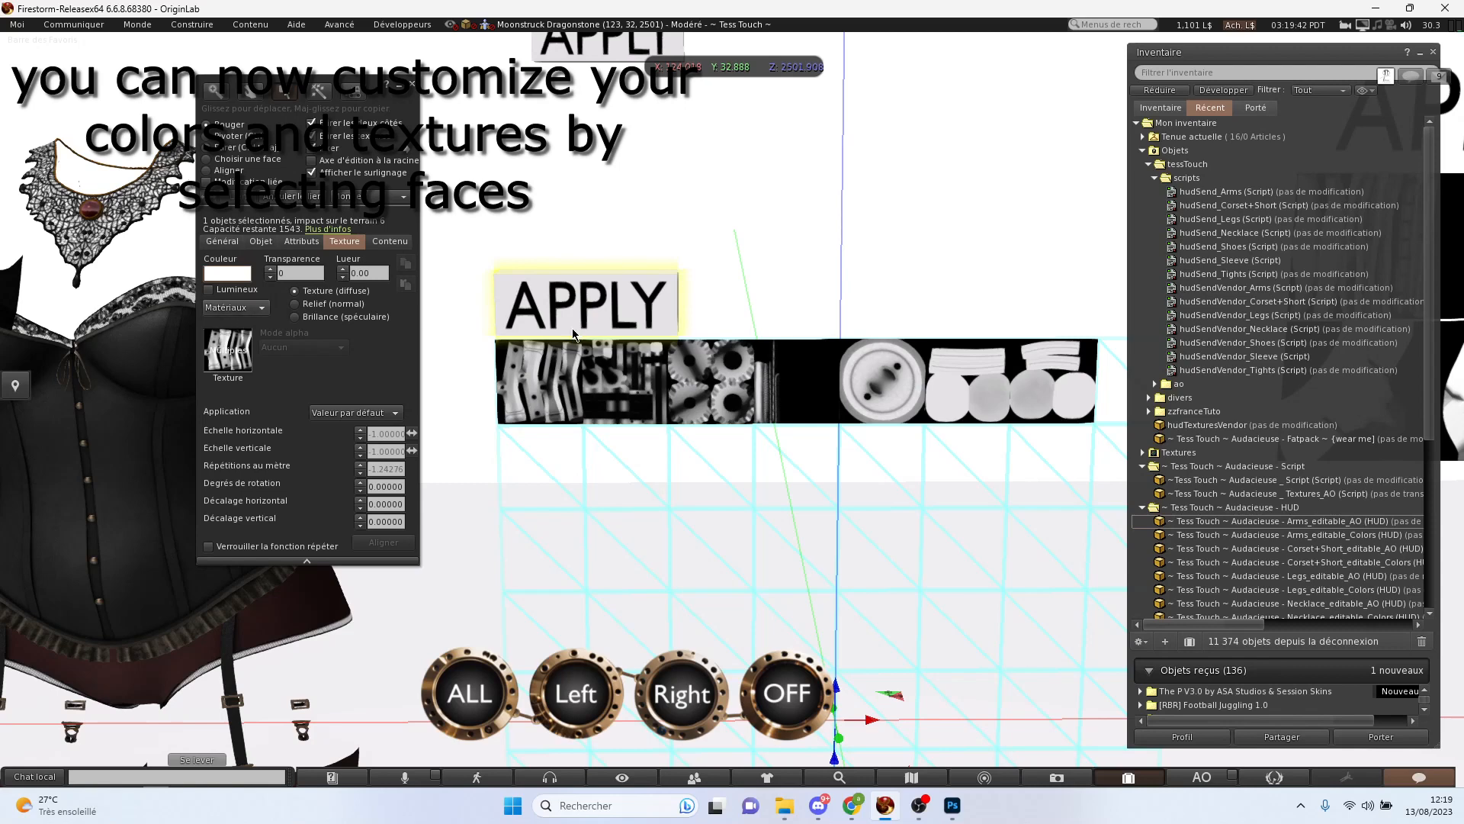
- Select only the gears face of the arms AO strip, colour it magenta, and close the object editor
{"action": "left_click", "coordinate": [232, 159]}
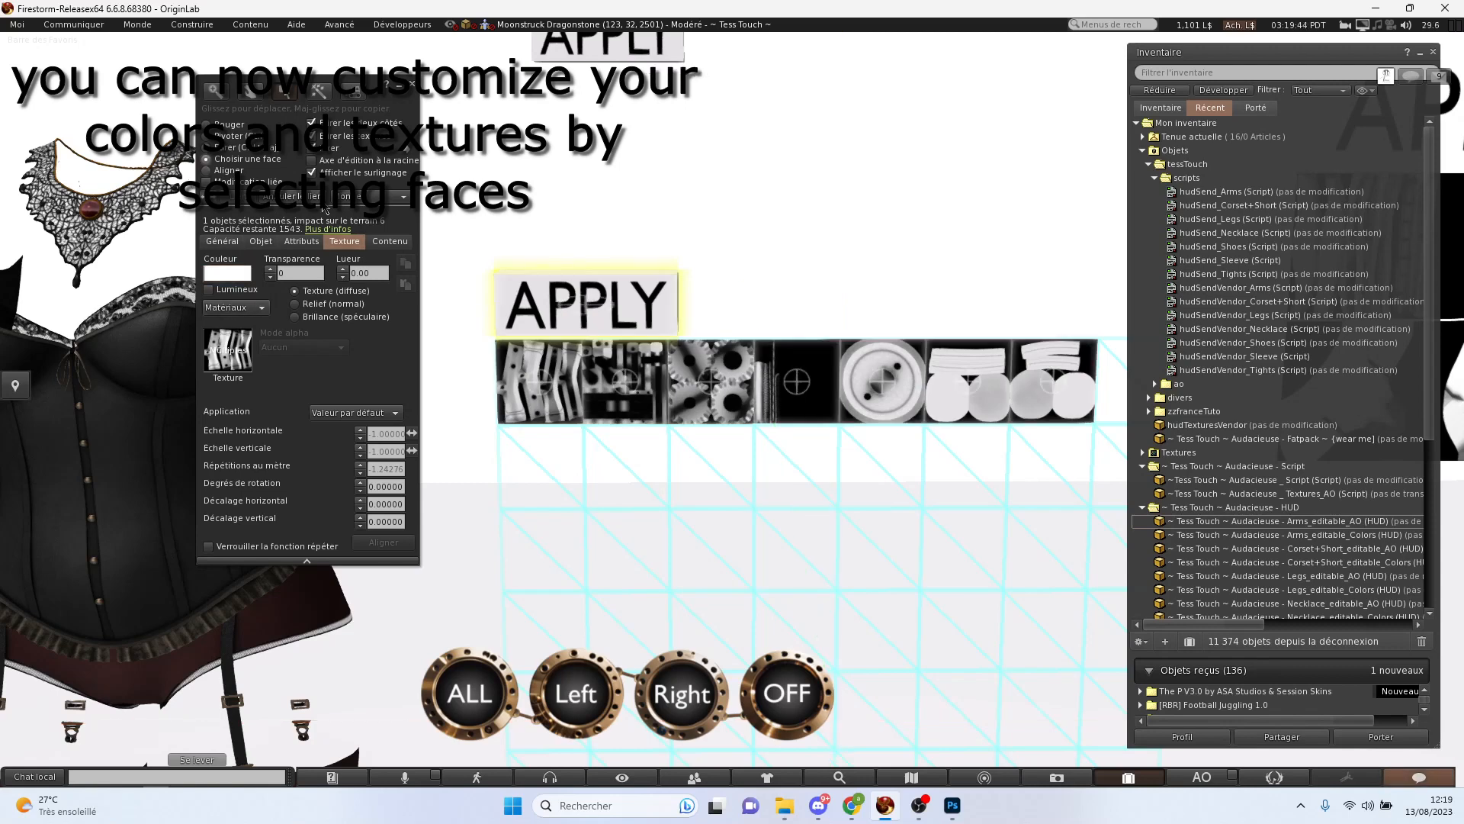
{"action": "left_click", "coordinate": [737, 379]}
{"action": "left_click", "coordinate": [231, 273]}
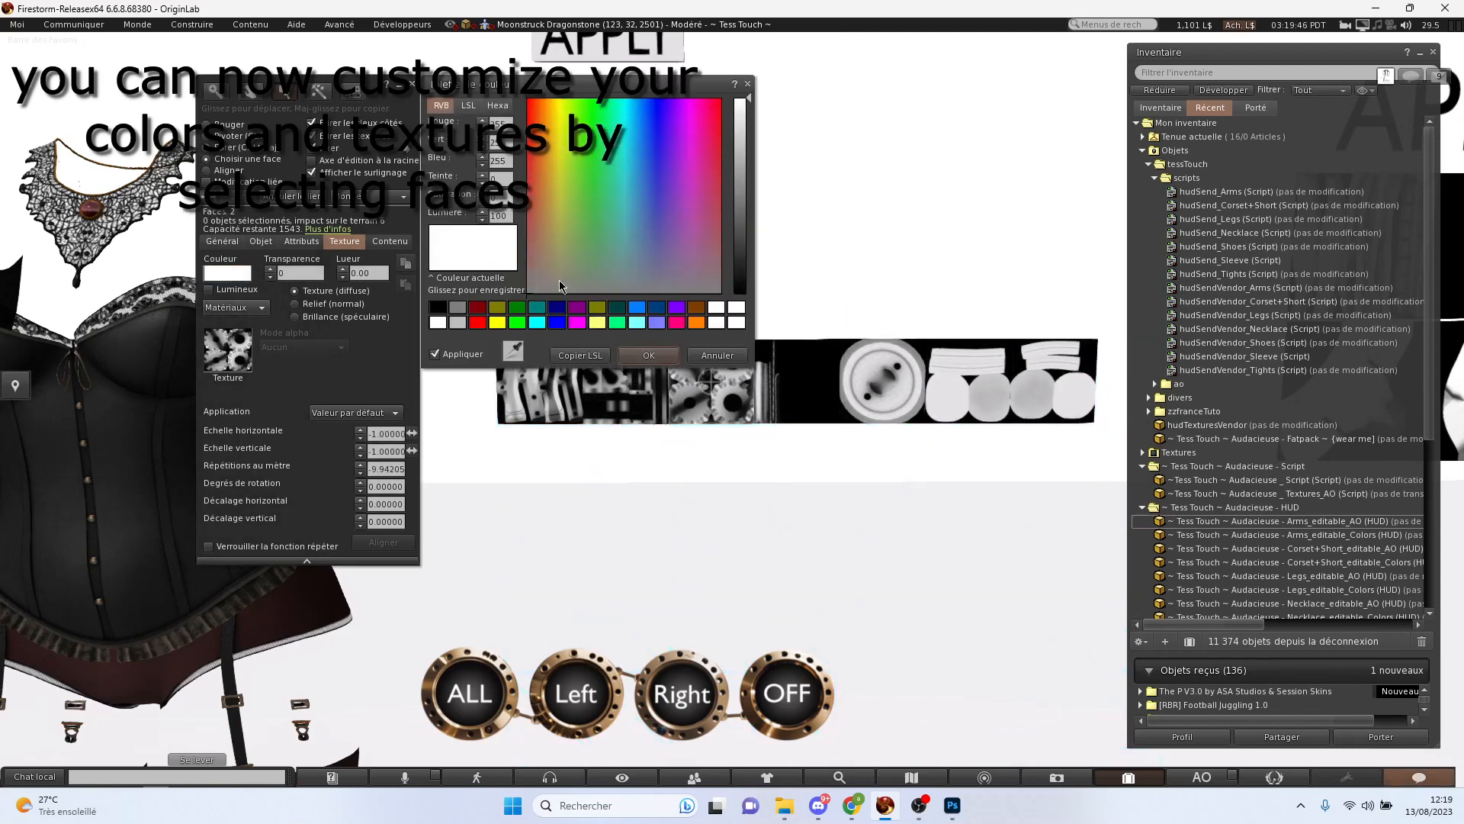
{"action": "left_click", "coordinate": [577, 322]}
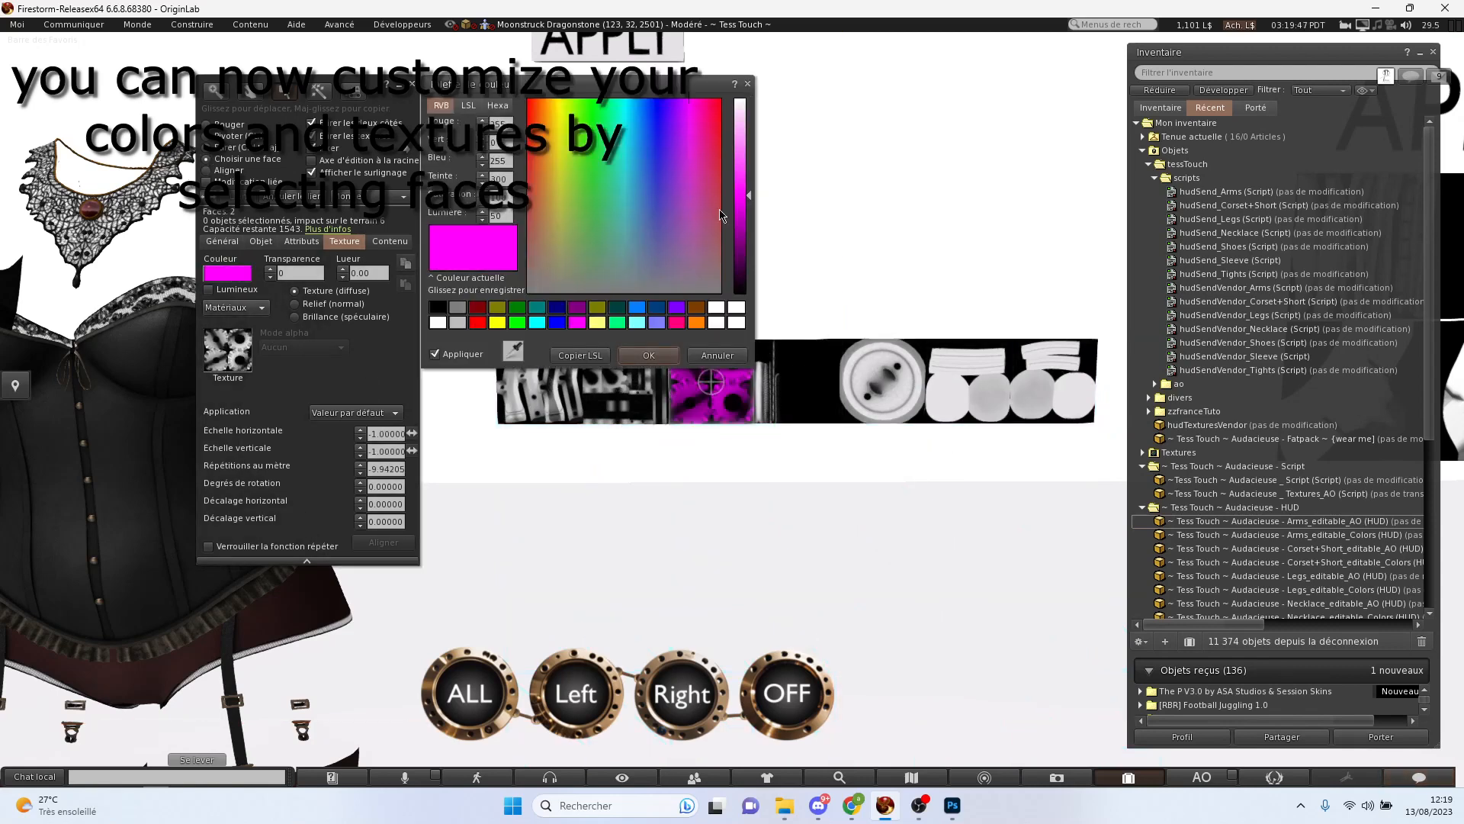
{"action": "left_click", "coordinate": [651, 355]}
{"action": "left_click", "coordinate": [412, 83]}
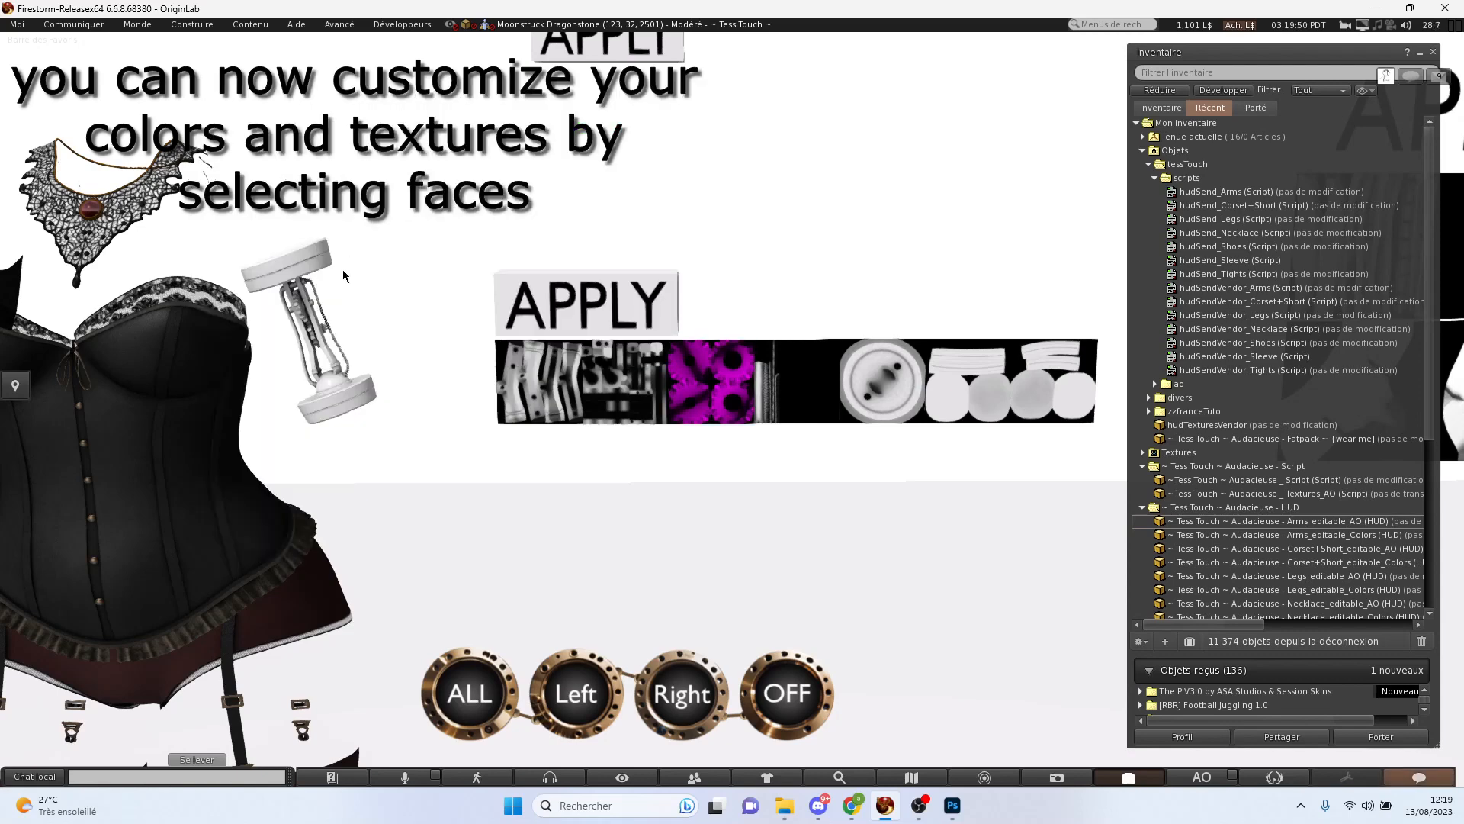
- Send the magenta gears face to the mechanical arm piece and inspect the piece up close
{"action": "left_click", "coordinate": [709, 384]}
{"action": "left_click", "coordinate": [321, 320], "text": "alt"}
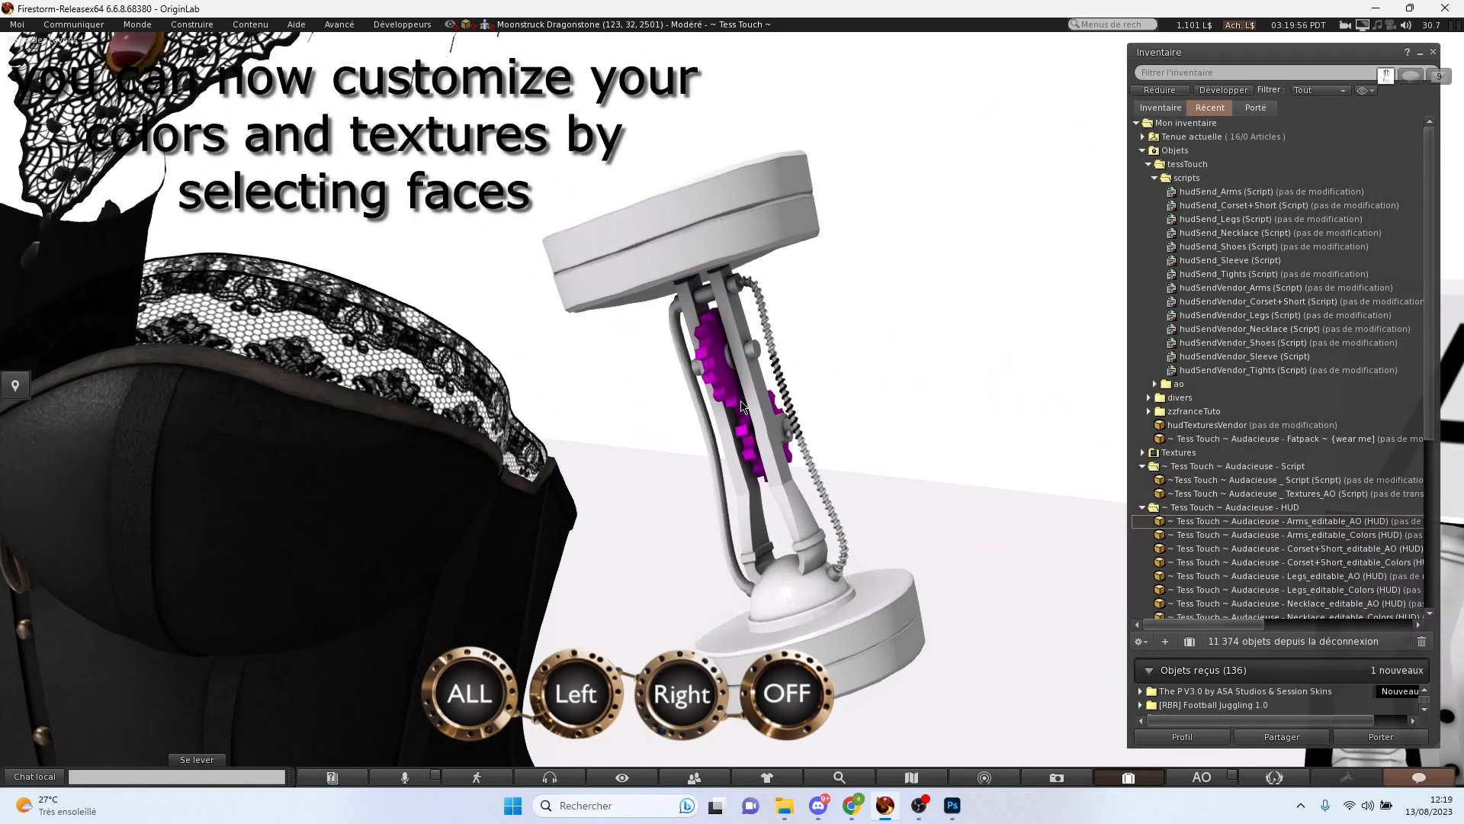
{"action": "key", "text": "Escape"}
{"action": "left_click", "coordinate": [1061, 509], "text": "alt"}
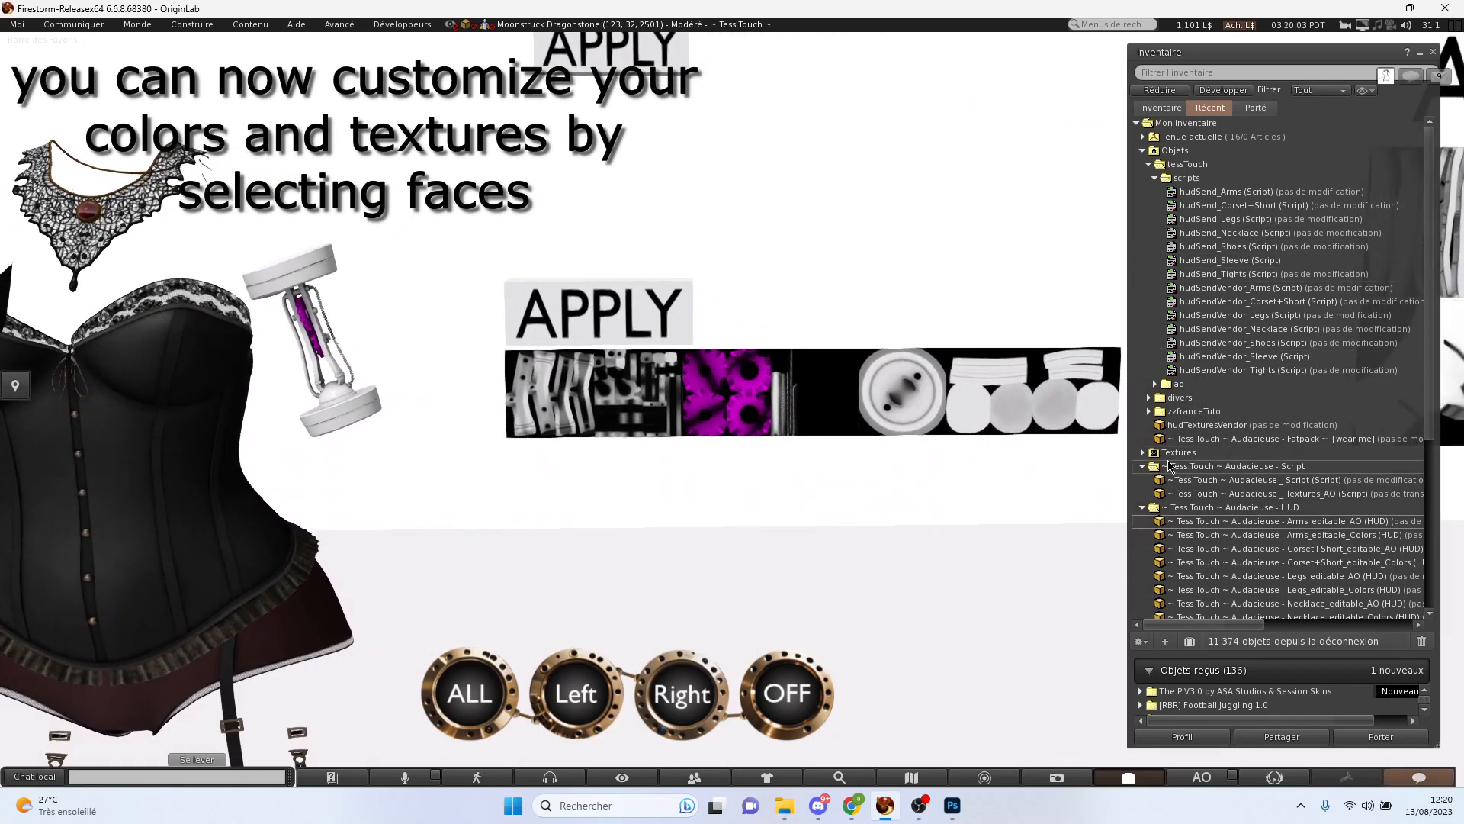
- Preview the robot02 texture, and put robot02 on the last face of the arms AO strip and robot01 on the face before it
{"action": "left_click", "coordinate": [1143, 453]}
{"action": "left_click", "coordinate": [1194, 481]}
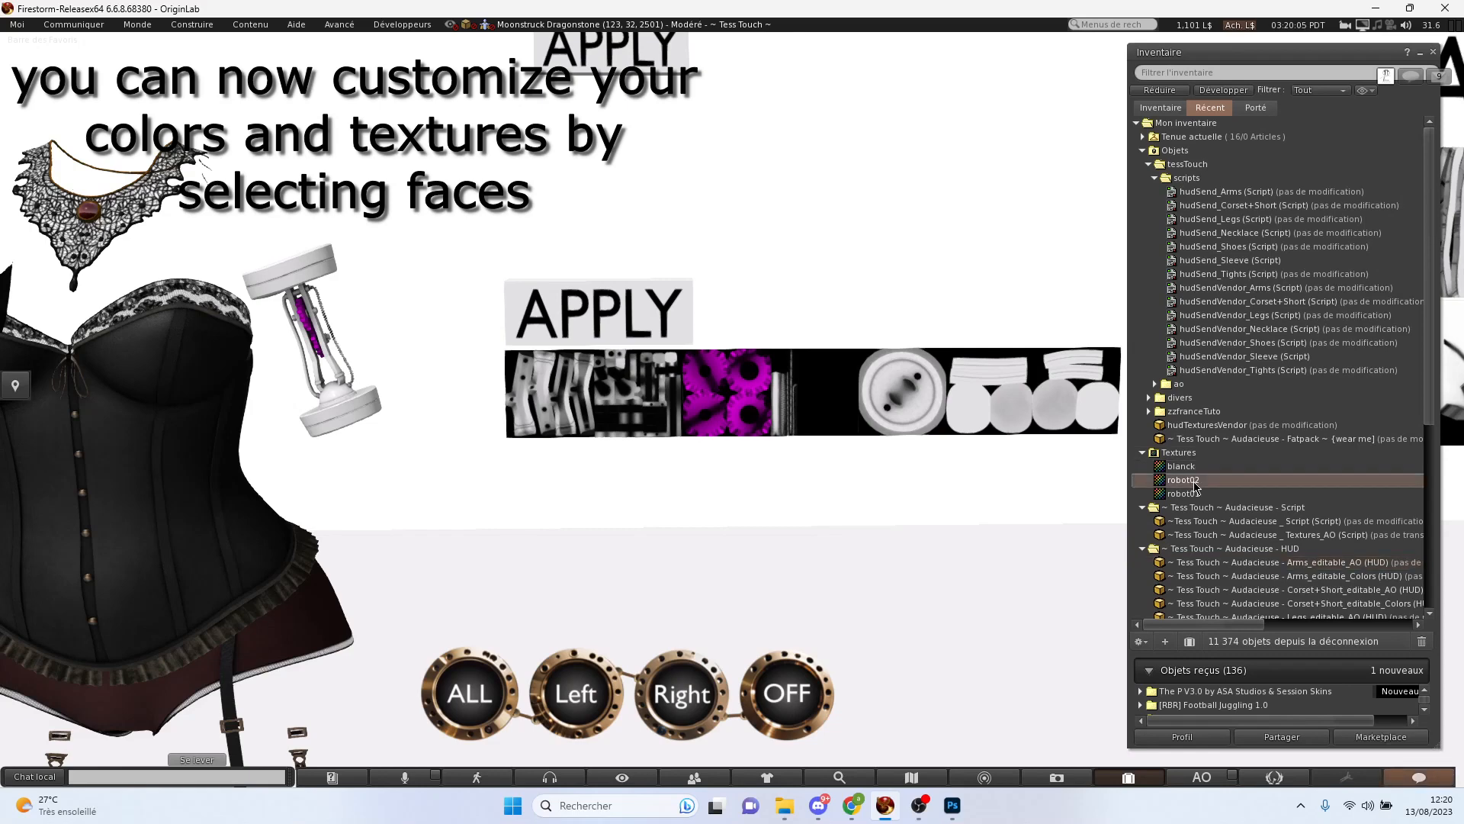
{"action": "double_click", "coordinate": [1196, 480]}
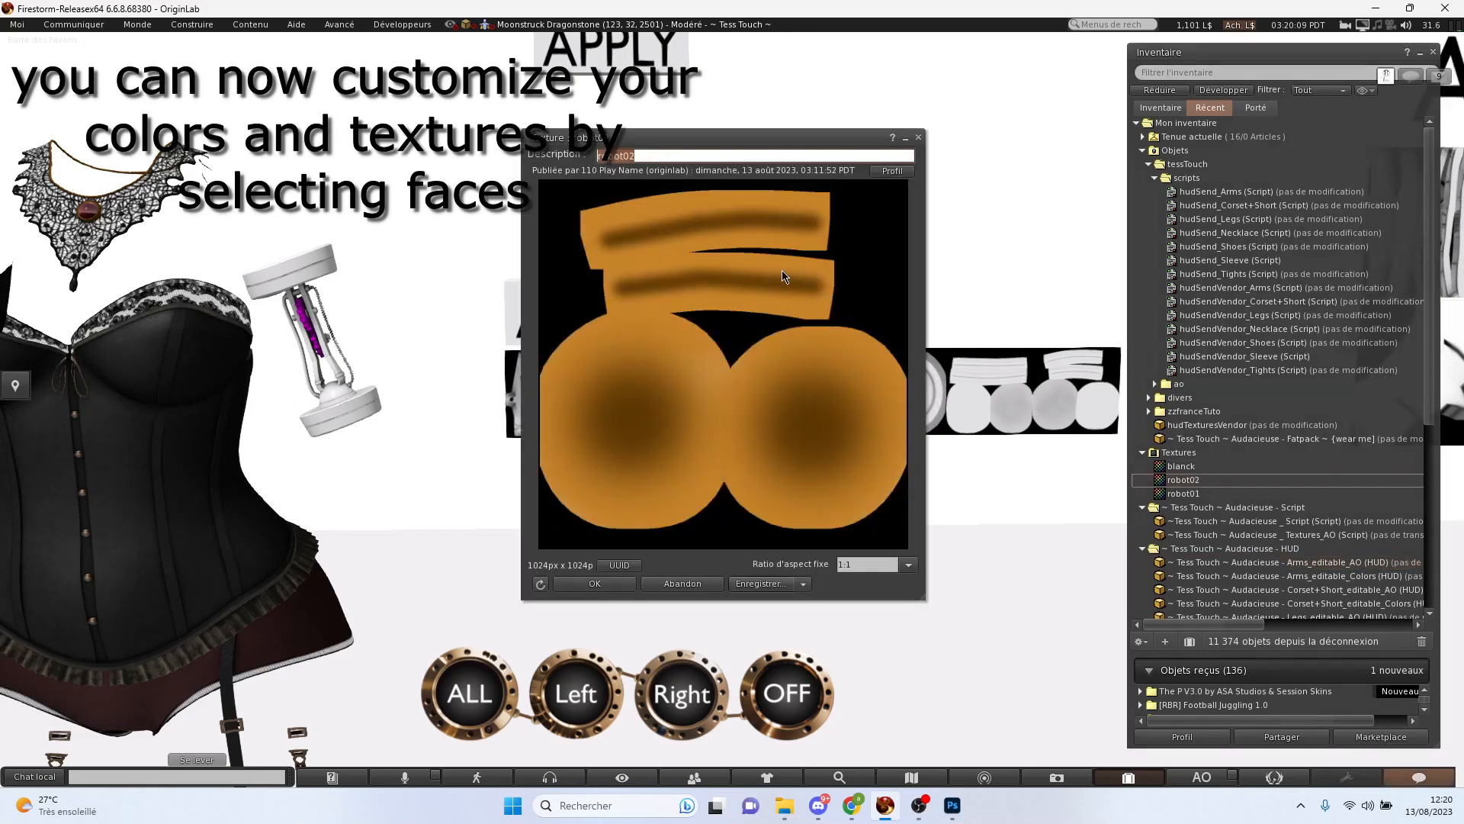
{"action": "left_click", "coordinate": [918, 138]}
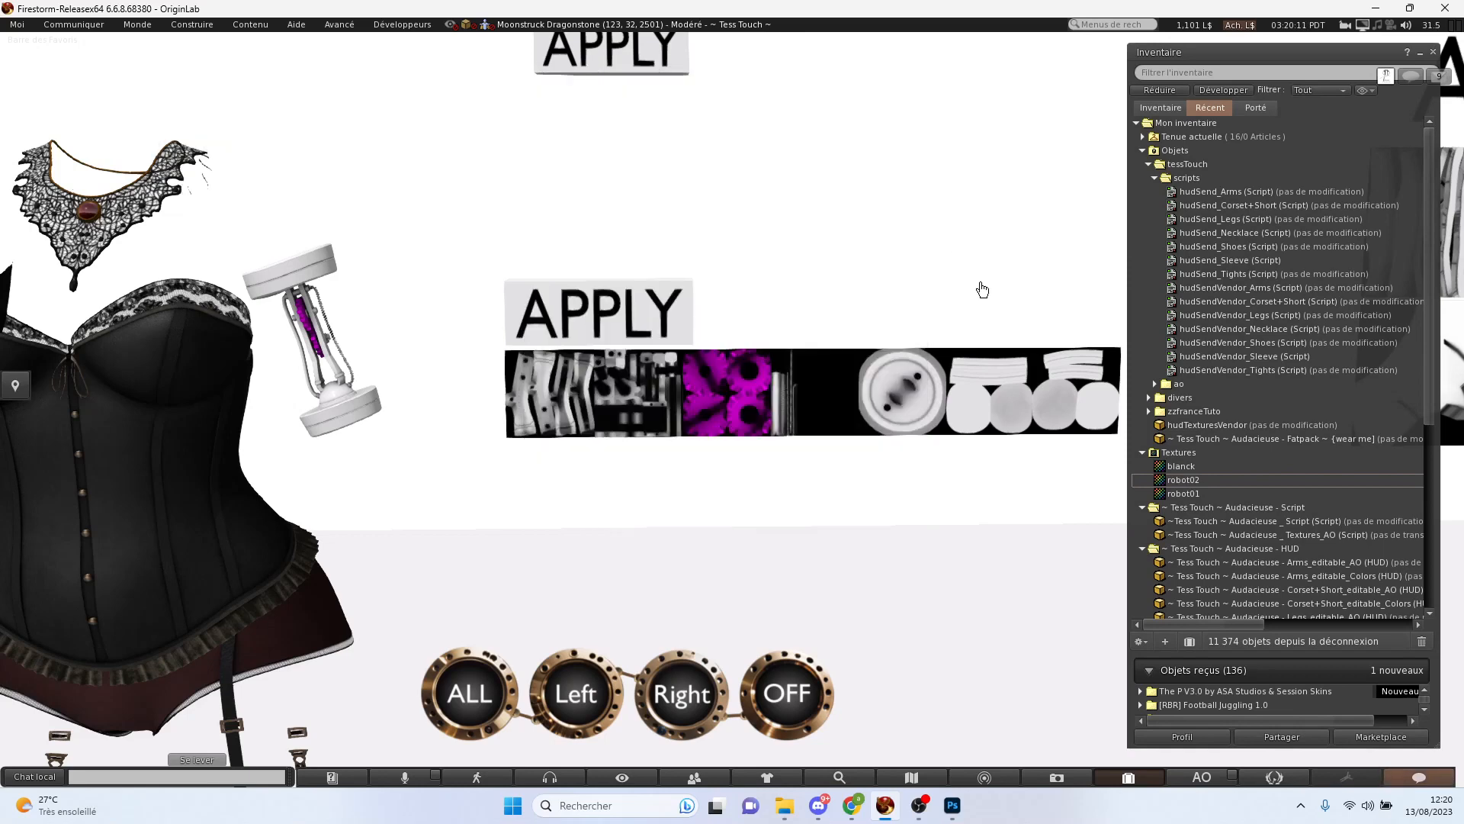
{"action": "left_click_drag", "start_coordinate": [1194, 481], "coordinate": [1077, 401]}
{"action": "left_click", "coordinate": [1185, 494]}
{"action": "left_click_drag", "start_coordinate": [1189, 496], "coordinate": [990, 388]}
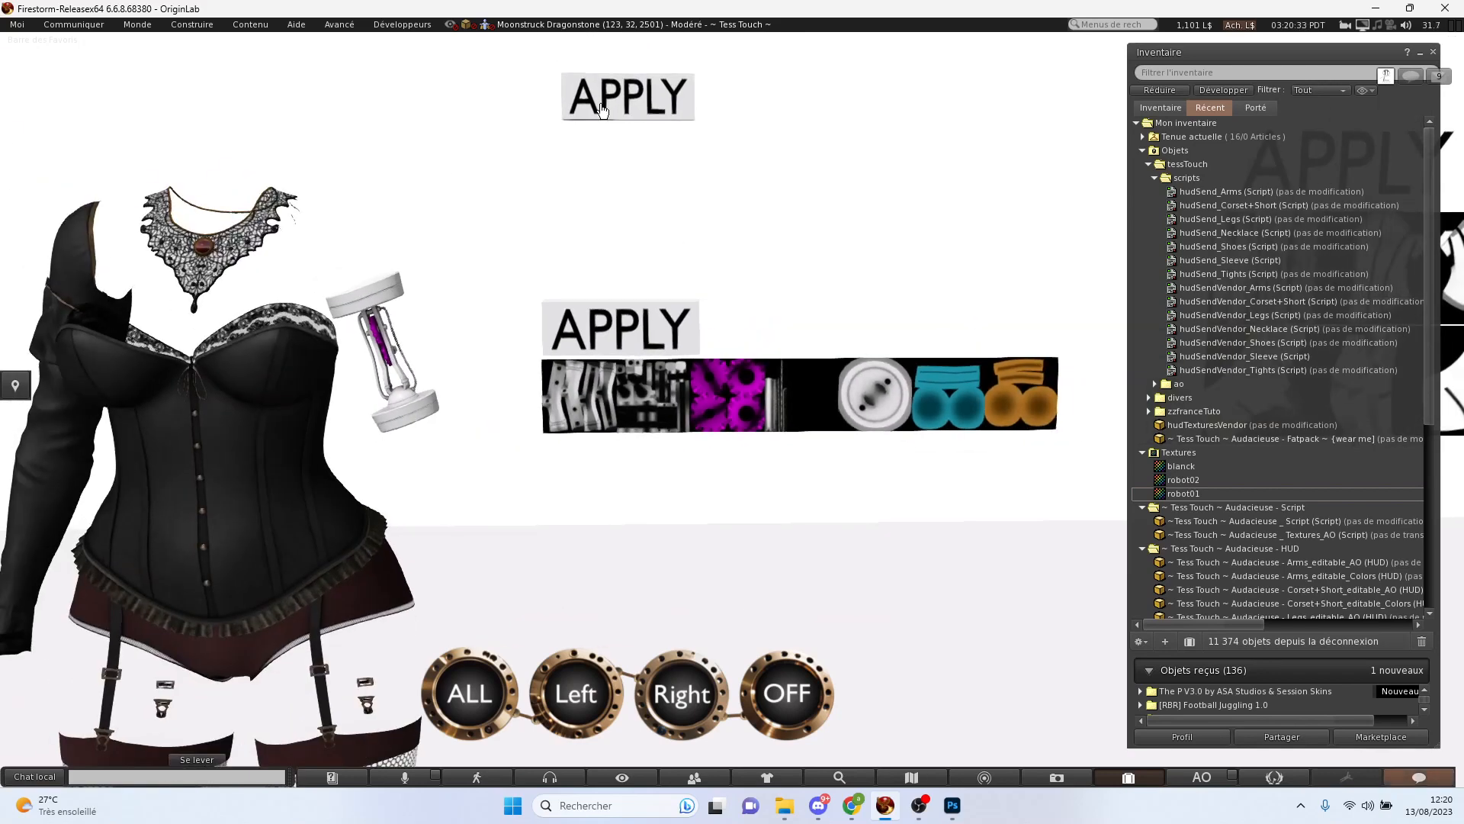
- Apply the existing base colour textures to the mechanical arm piece and inspect it up close
{"action": "left_click", "coordinate": [604, 108]}
{"action": "scroll", "coordinate": [392, 222], "scroll_direction": "up", "scroll_amount": 2}
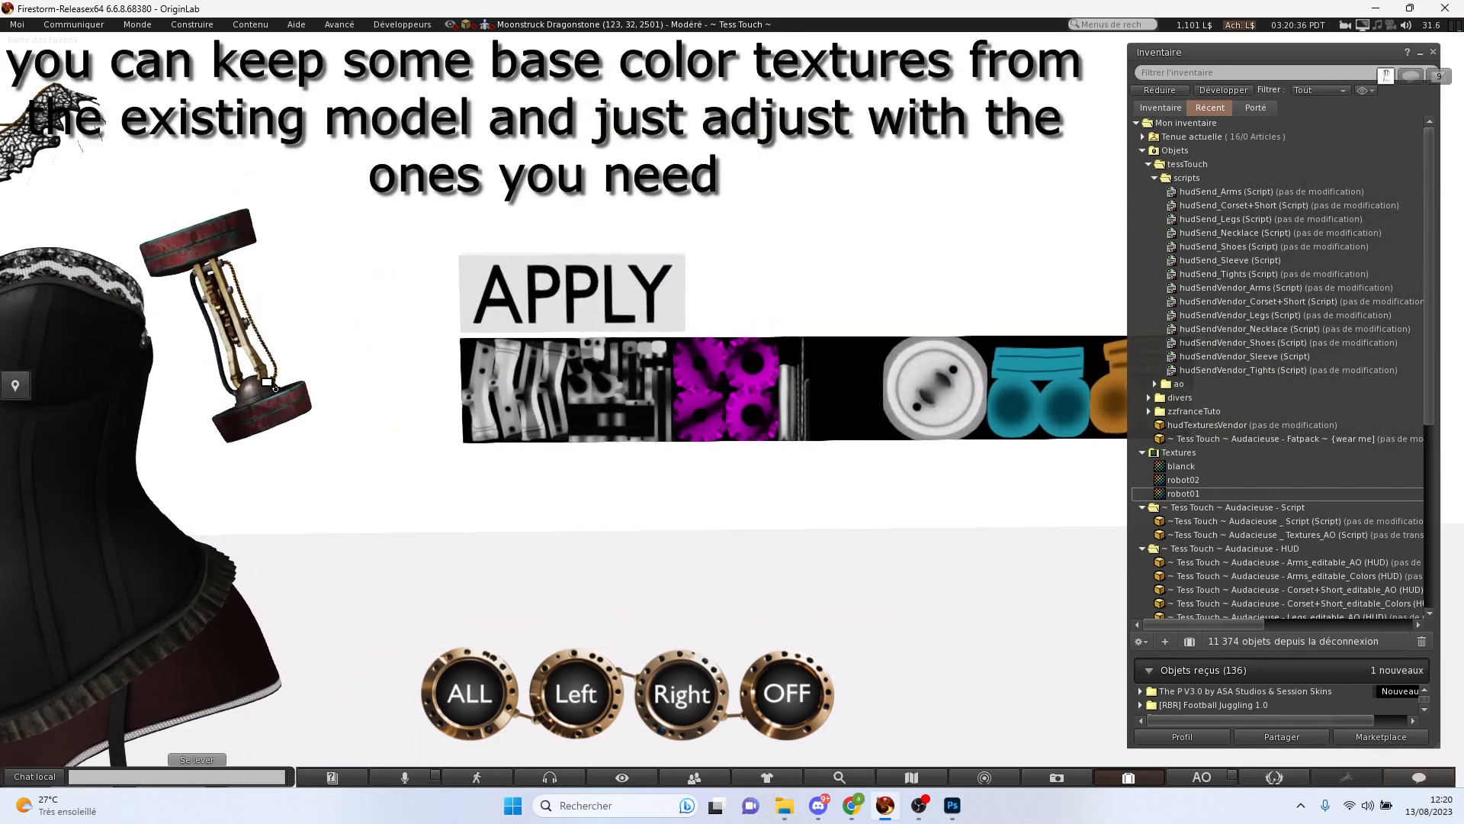
{"action": "left_click_drag", "start_coordinate": [267, 382], "coordinate": [175, 383], "text": "alt"}
{"action": "scroll", "coordinate": [729, 321], "scroll_direction": "up", "scroll_amount": 4}
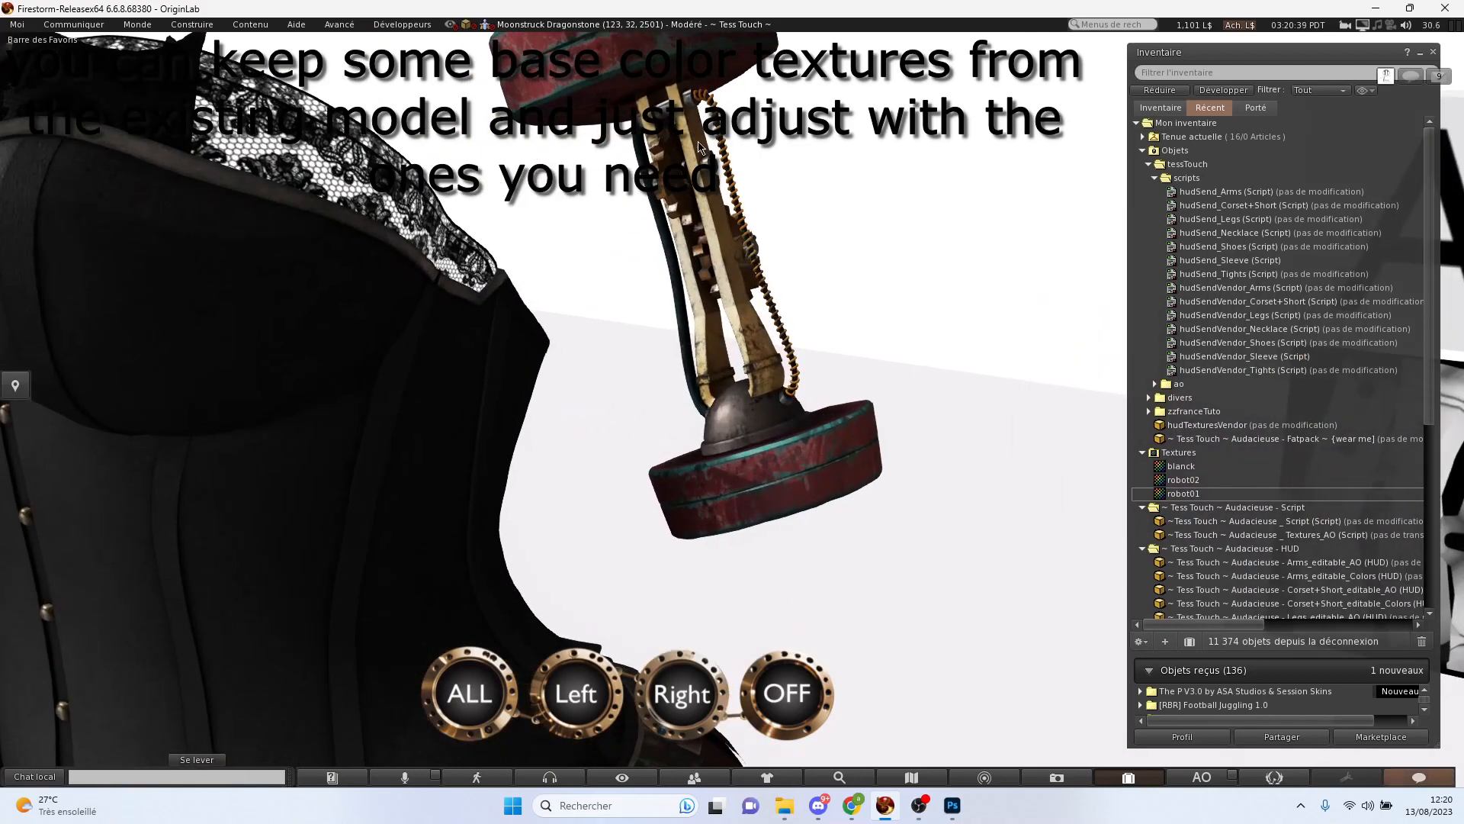
{"action": "scroll", "coordinate": [701, 223], "scroll_direction": "down", "scroll_amount": 5}
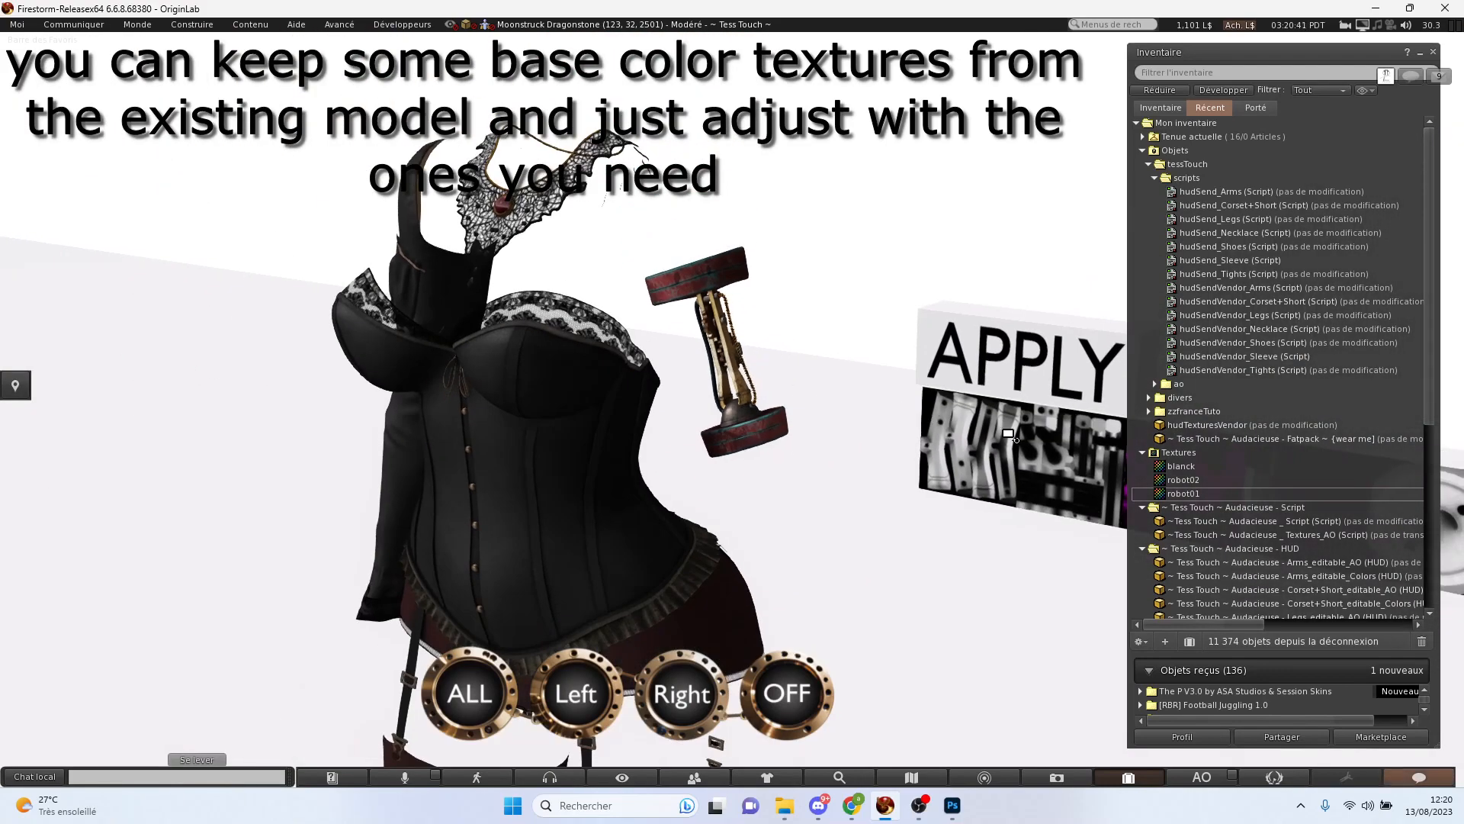
- Send only the magenta gears, blue robot01 and orange robot02 faces from the strip to the mechanical arm piece
{"action": "left_click", "coordinate": [968, 419], "text": "alt"}
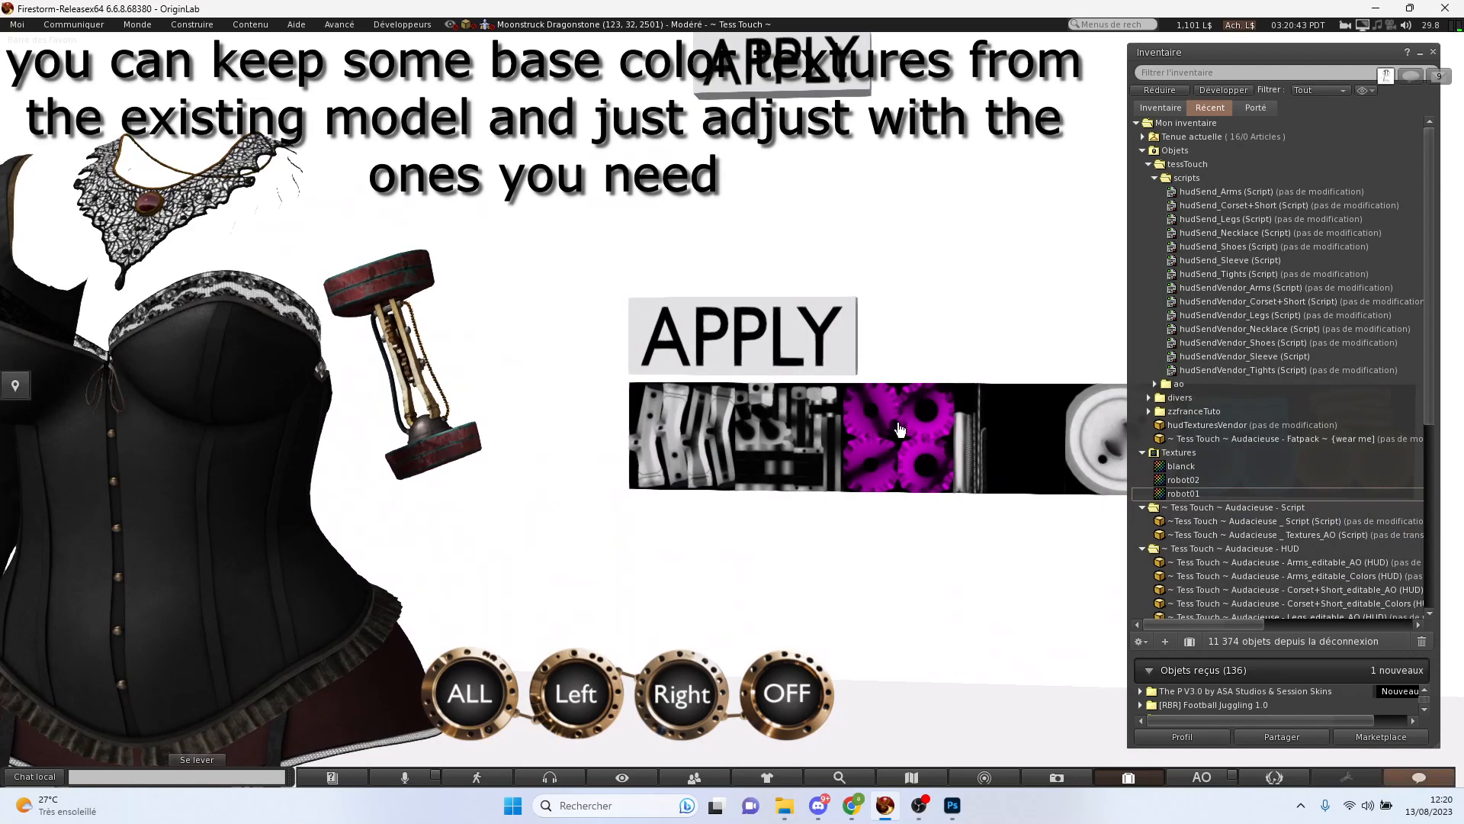
{"action": "left_click", "coordinate": [915, 437]}
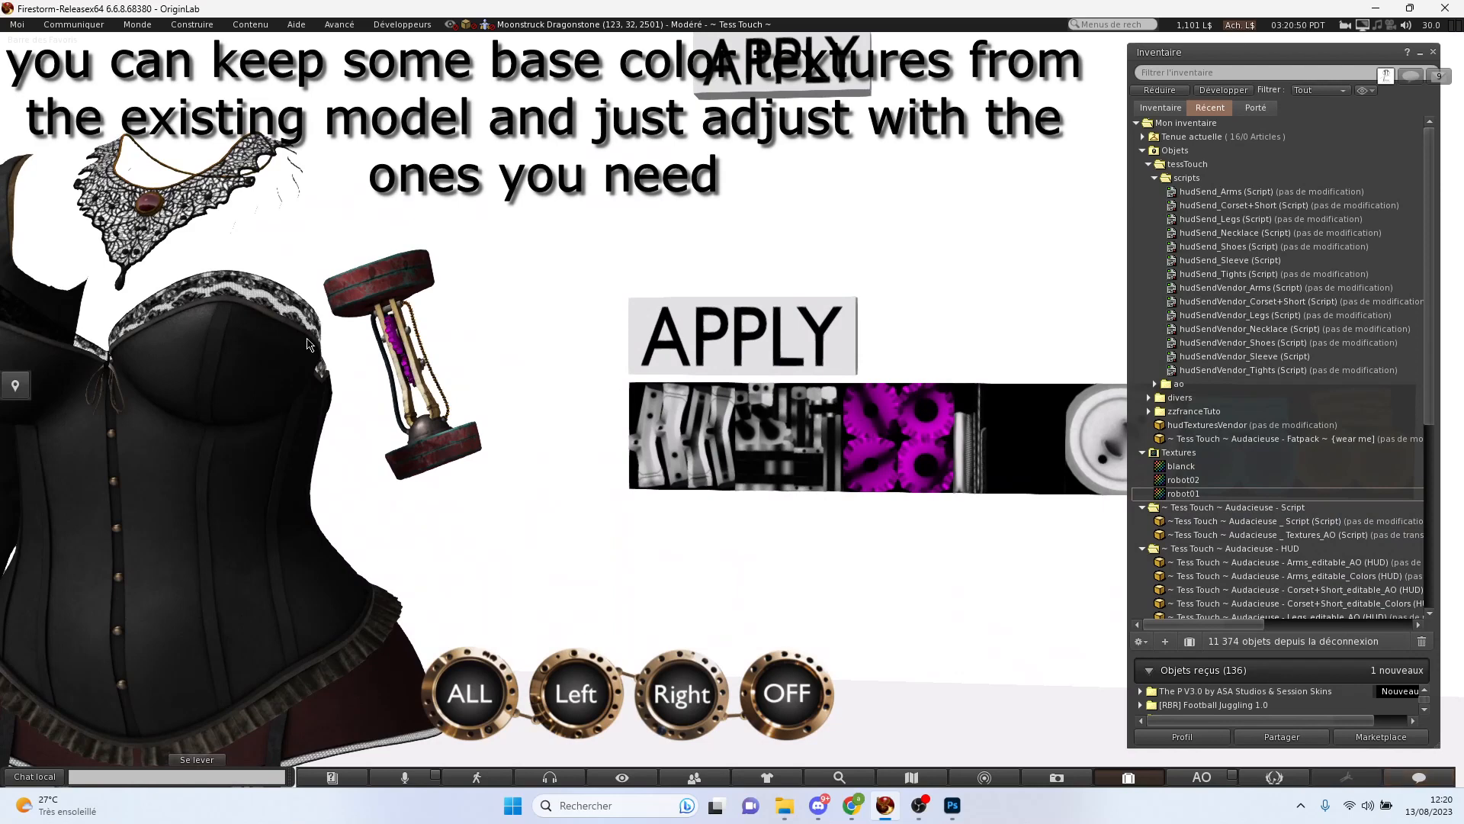
{"action": "left_click", "coordinate": [917, 443], "text": "alt"}
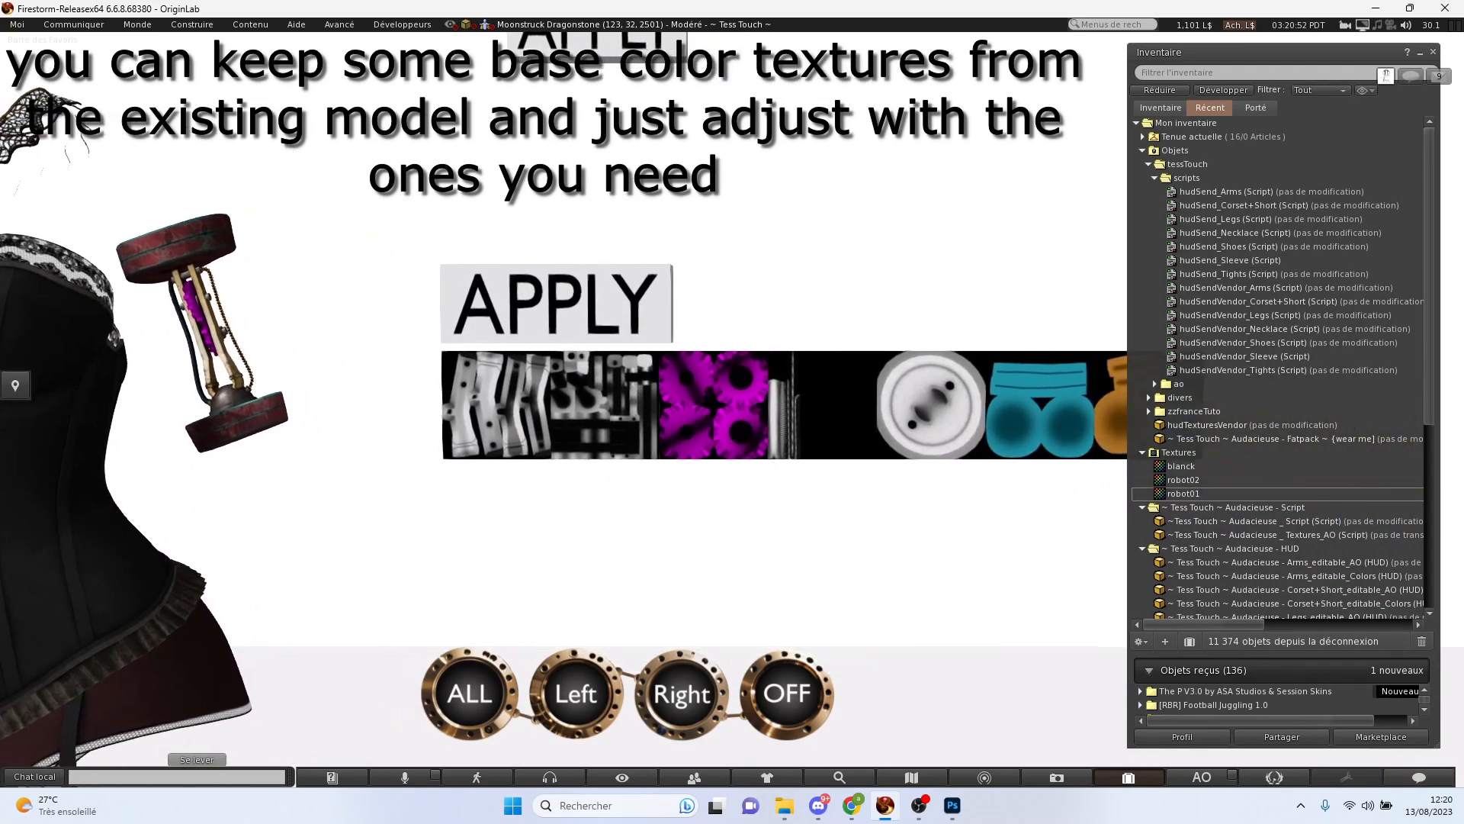
{"action": "scroll", "coordinate": [1022, 410], "scroll_direction": "down", "scroll_amount": 1}
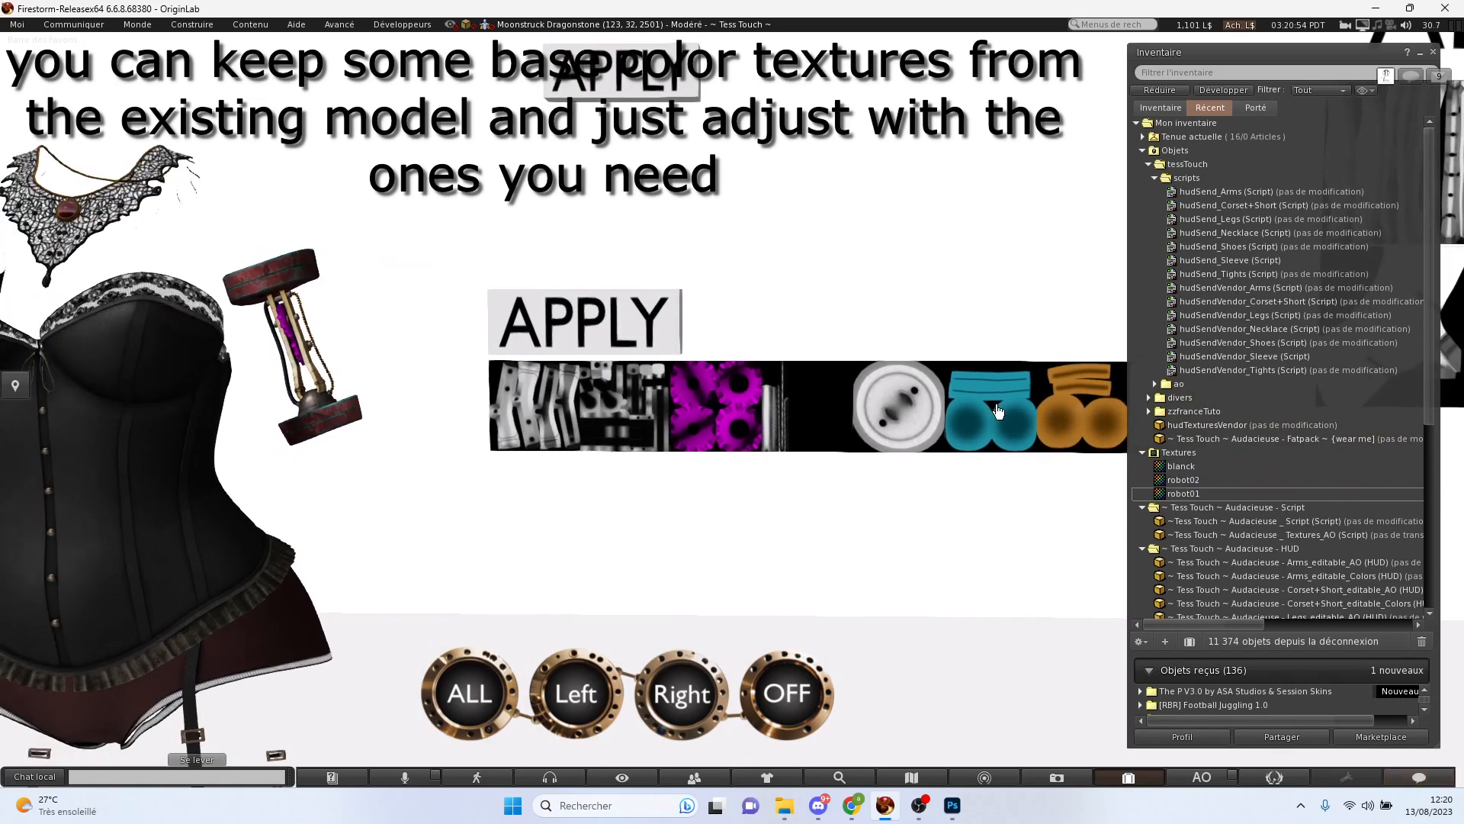
{"action": "left_click", "coordinate": [998, 412]}
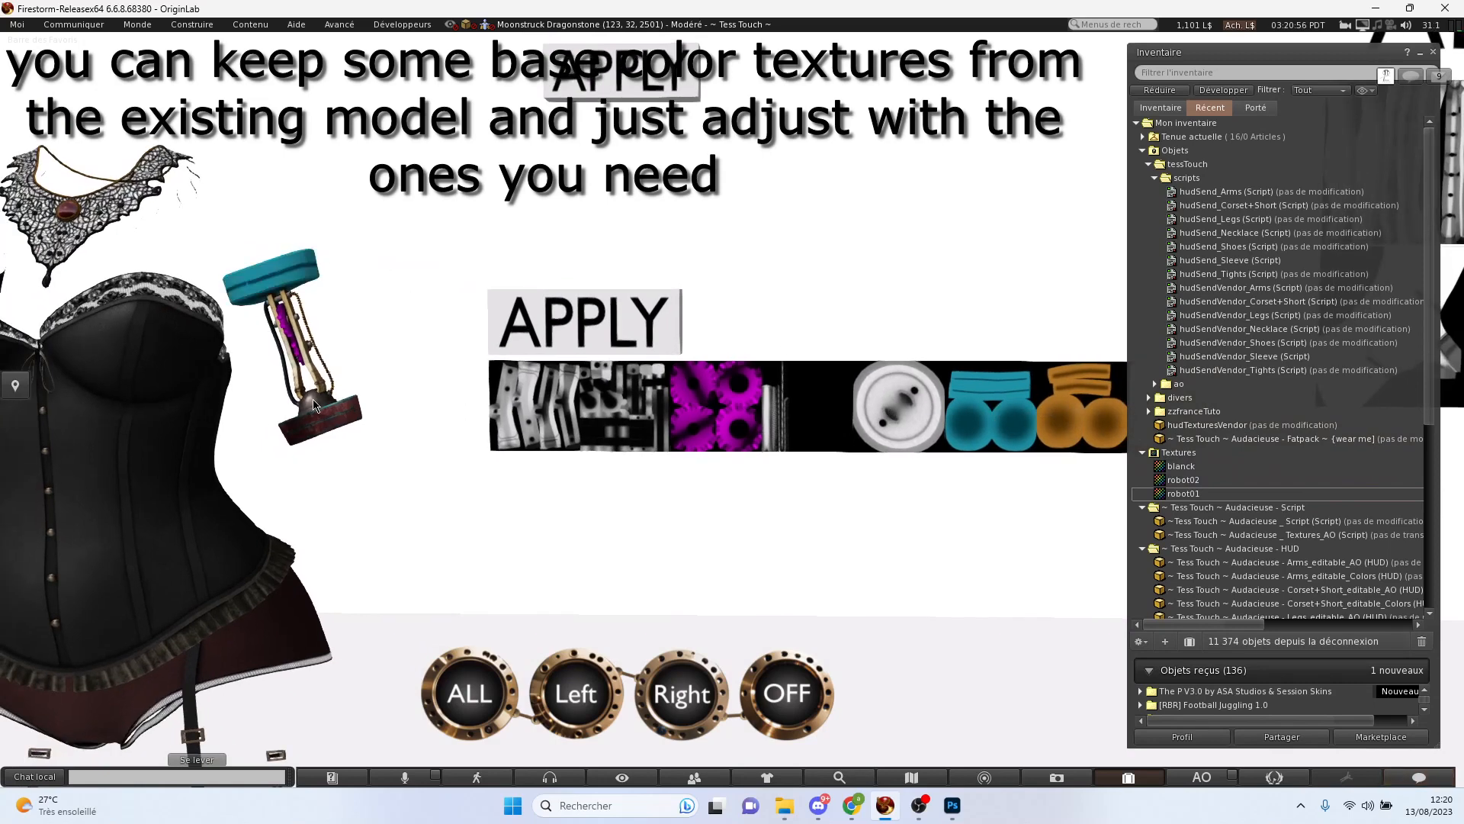
{"action": "left_click", "coordinate": [1074, 411]}
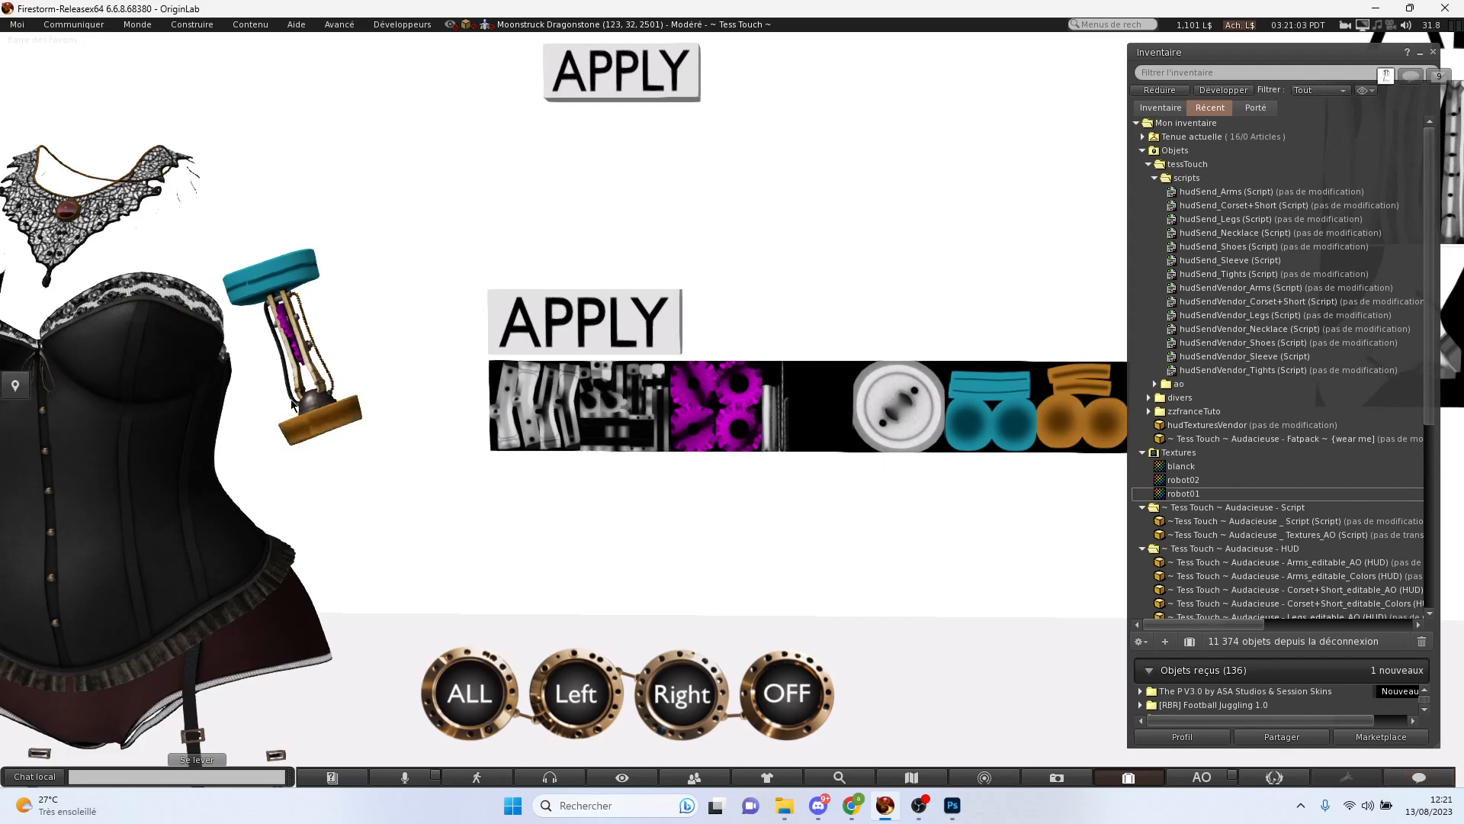
- Open the arms AO strip for editing and select its unused faces 0, 1, 3 and 4
{"action": "scroll", "coordinate": [288, 404], "scroll_direction": "up", "scroll_amount": 3}
{"action": "scroll", "coordinate": [131, 380], "scroll_direction": "down", "scroll_amount": 1}
{"action": "scroll", "coordinate": [286, 380], "scroll_direction": "down", "scroll_amount": 2}
{"action": "right_click", "coordinate": [556, 386]}
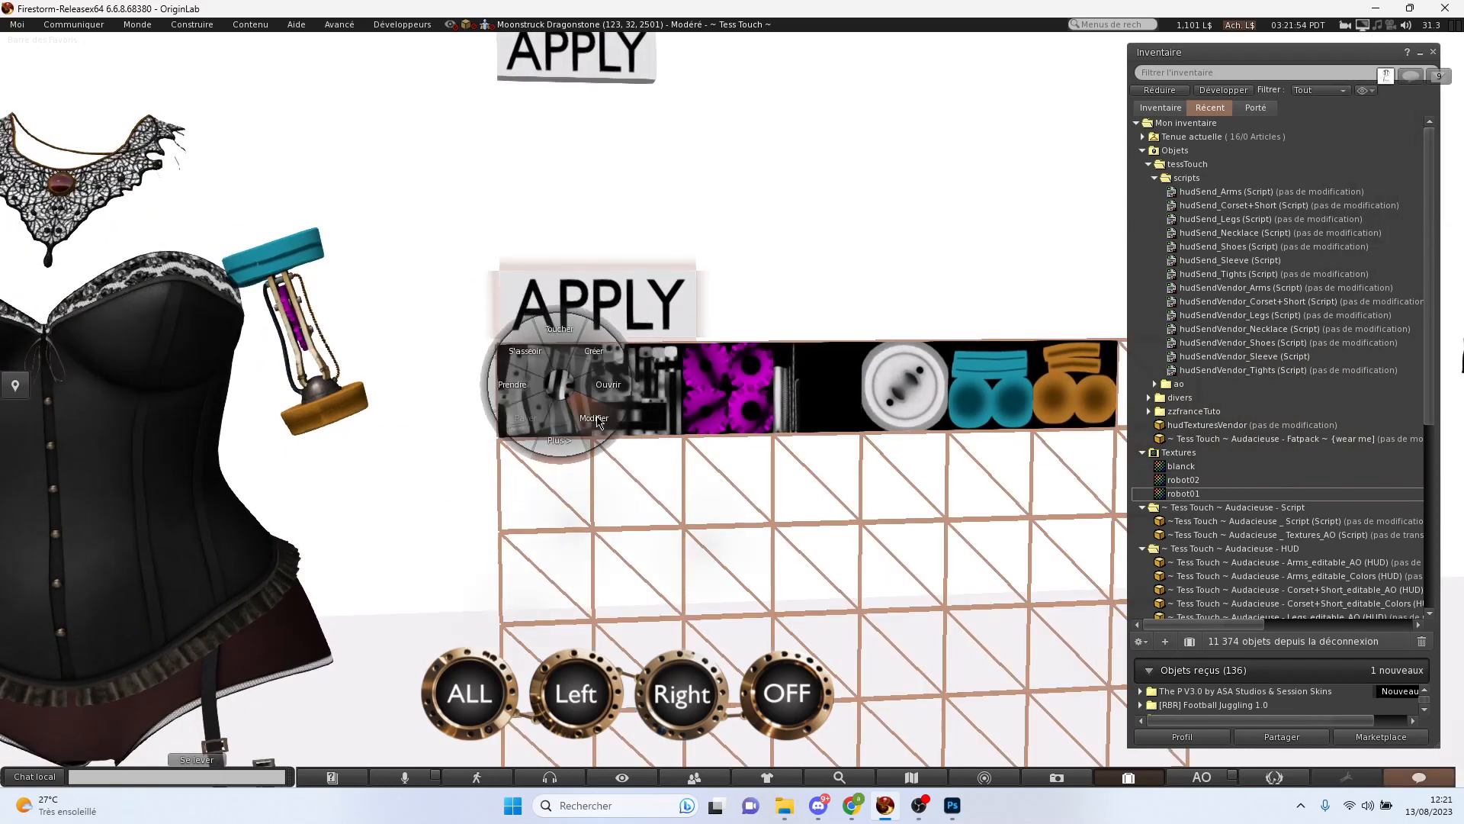
{"action": "left_click", "coordinate": [600, 427]}
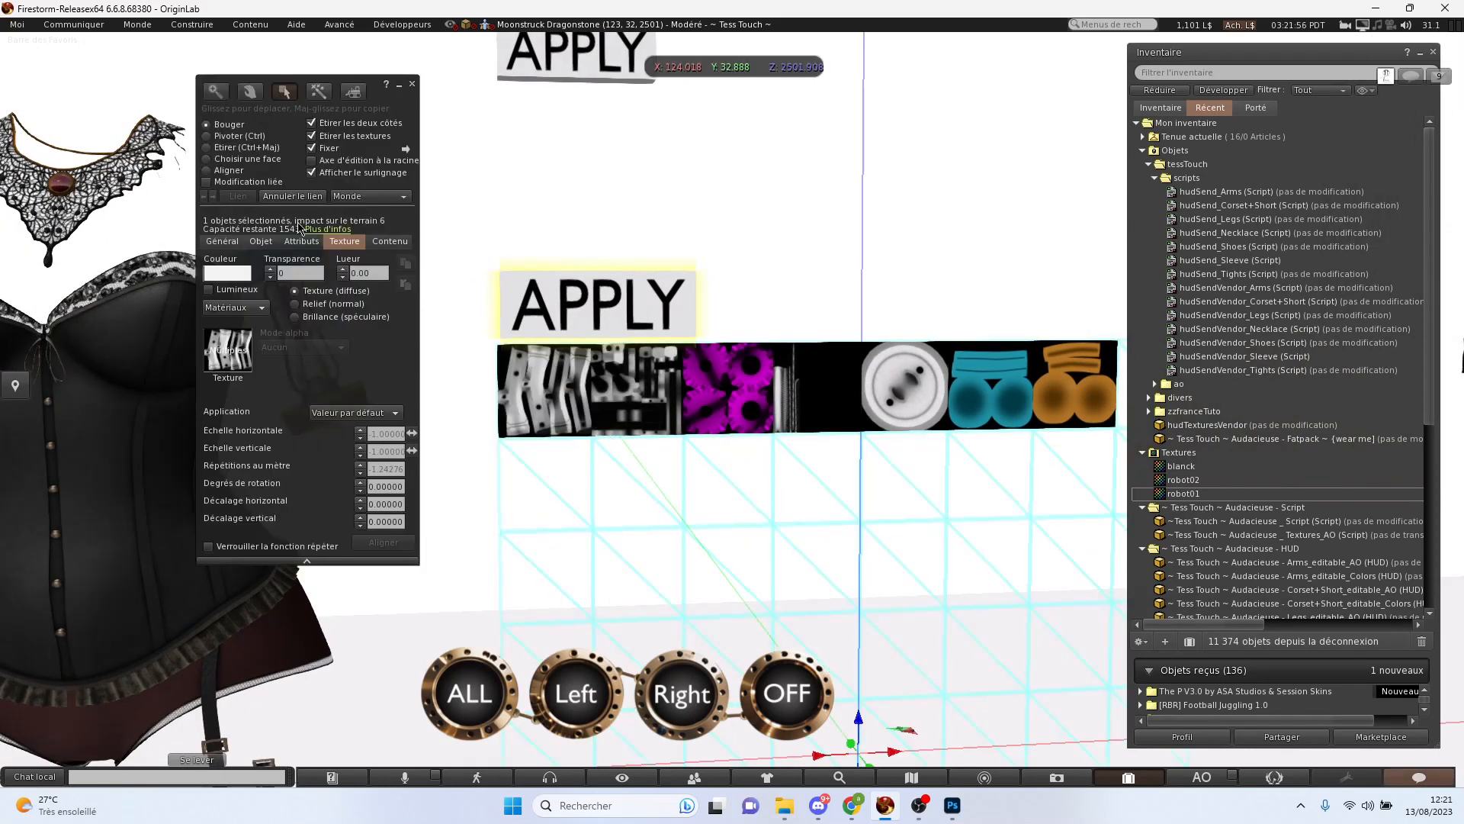
{"action": "left_click", "coordinate": [245, 159]}
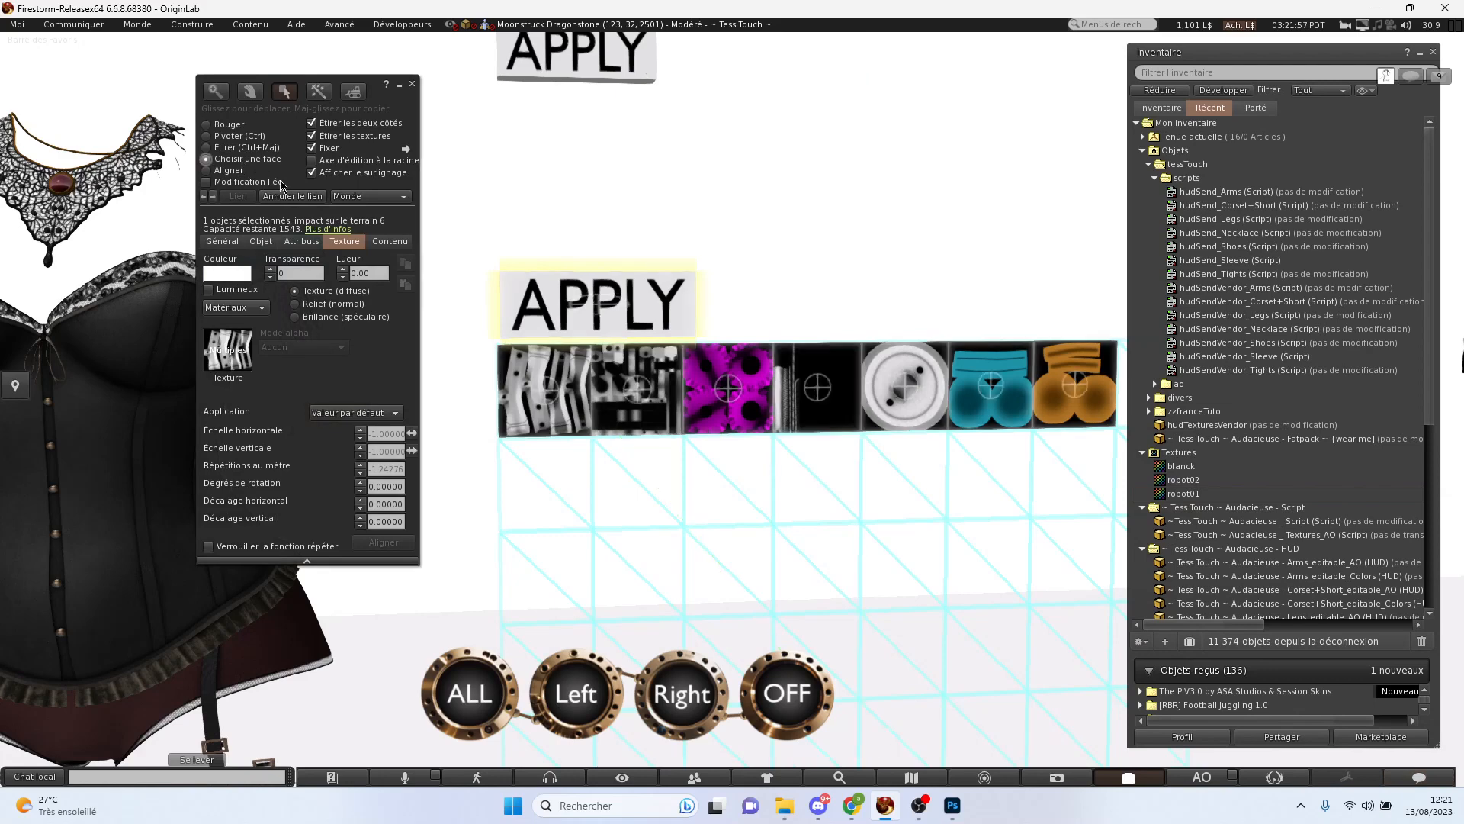
{"action": "left_click", "coordinate": [551, 396]}
{"action": "left_click", "coordinate": [626, 379], "text": "shift"}
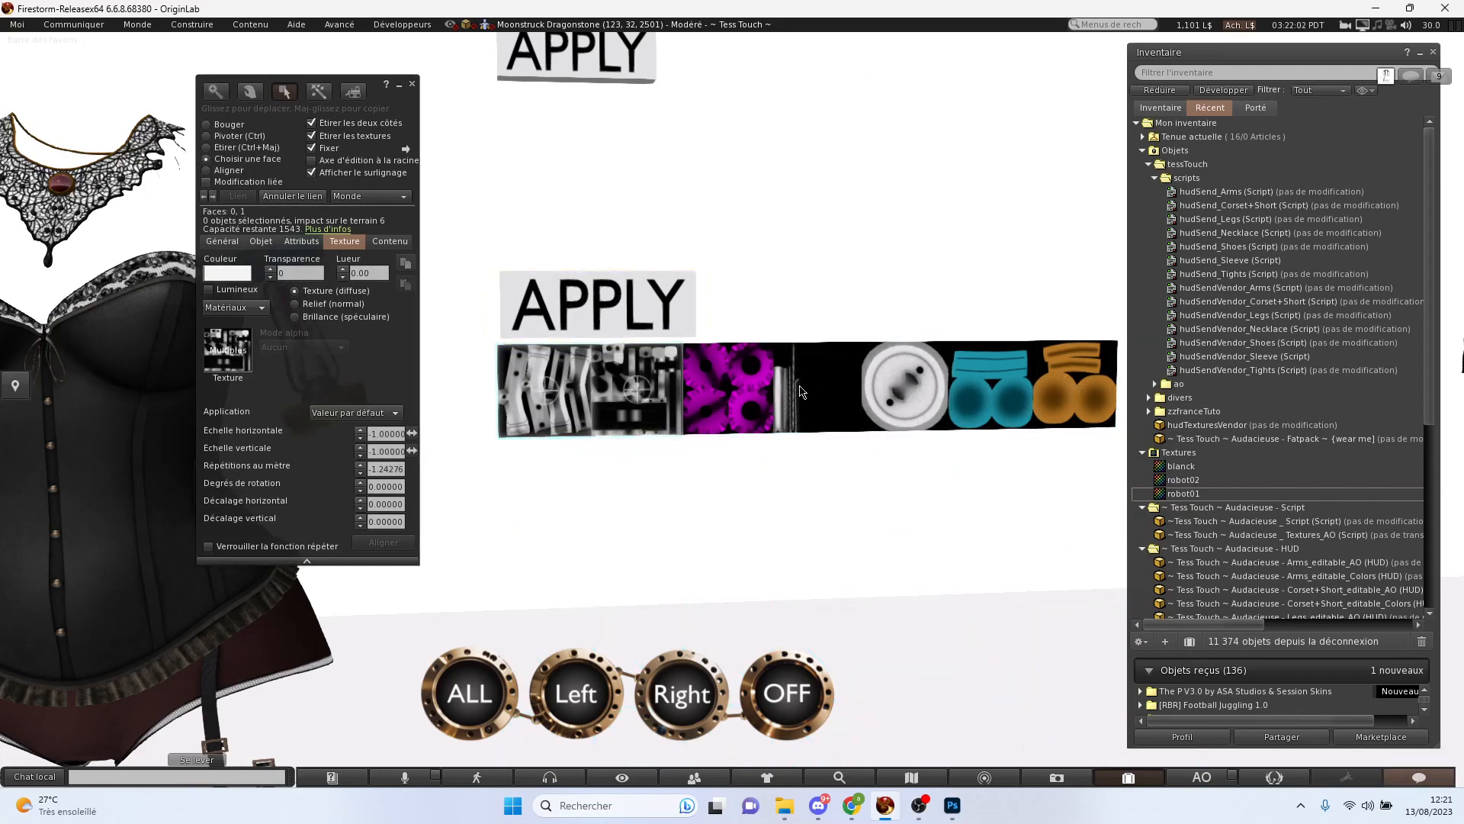
{"action": "scroll", "coordinate": [799, 391], "scroll_direction": "up", "scroll_amount": 1}
{"action": "left_click", "coordinate": [860, 392], "text": "shift"}
{"action": "left_click", "coordinate": [946, 379], "text": "shift"}
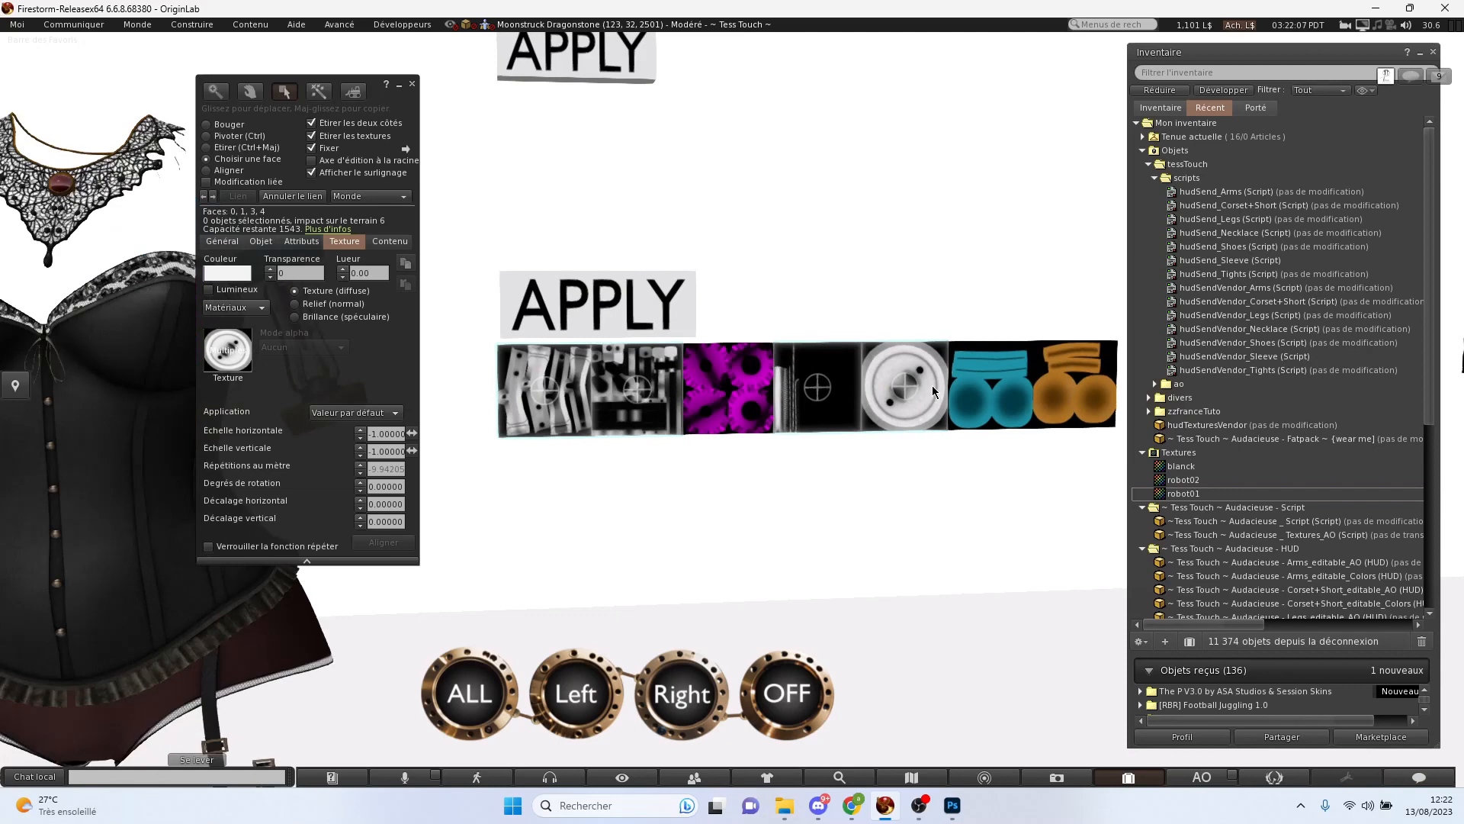
{"action": "scroll", "coordinate": [627, 381], "scroll_direction": "up", "scroll_amount": 2}
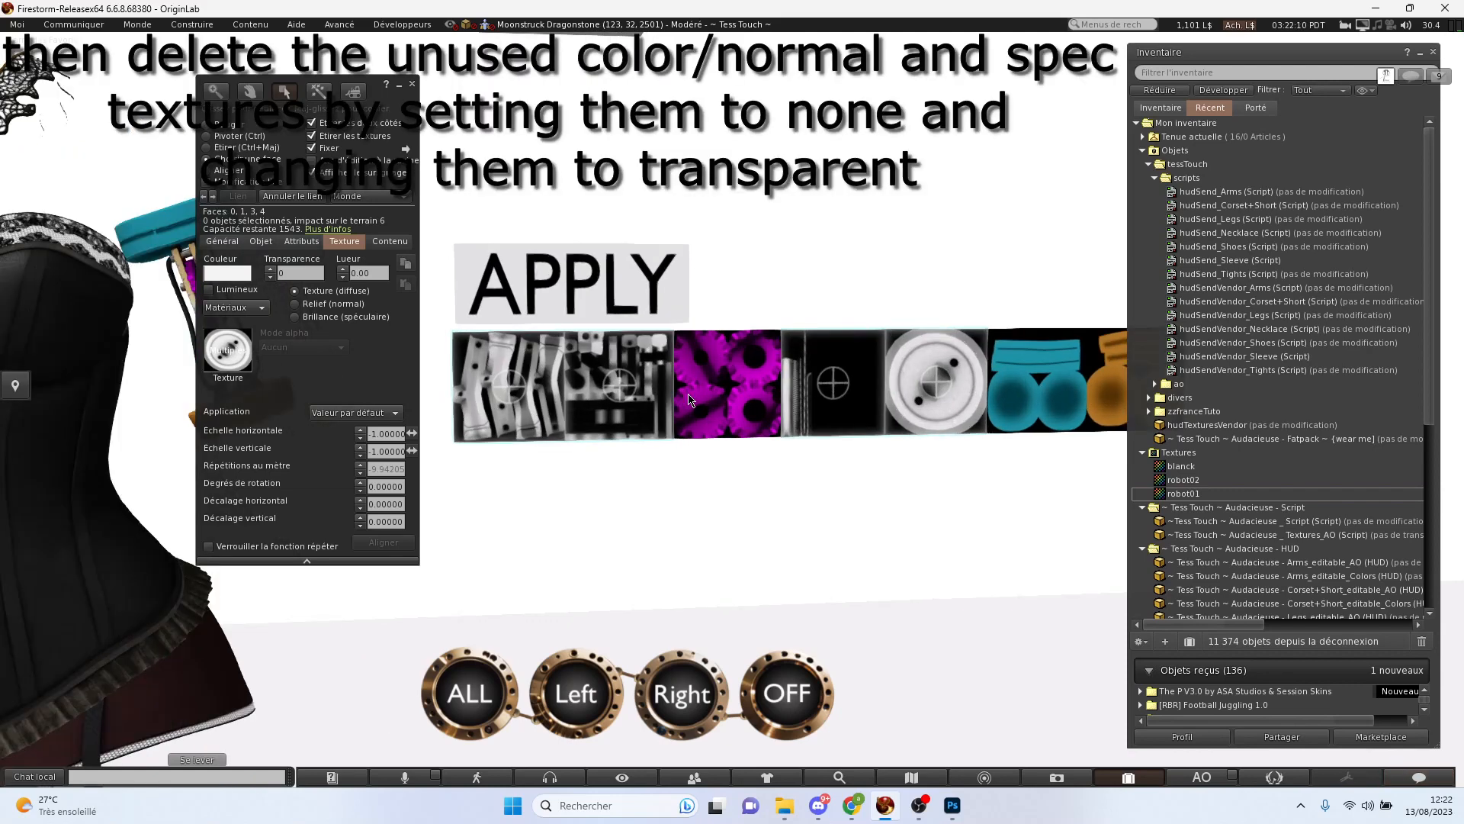
{"action": "scroll", "coordinate": [604, 376], "scroll_direction": "down", "scroll_amount": 1}
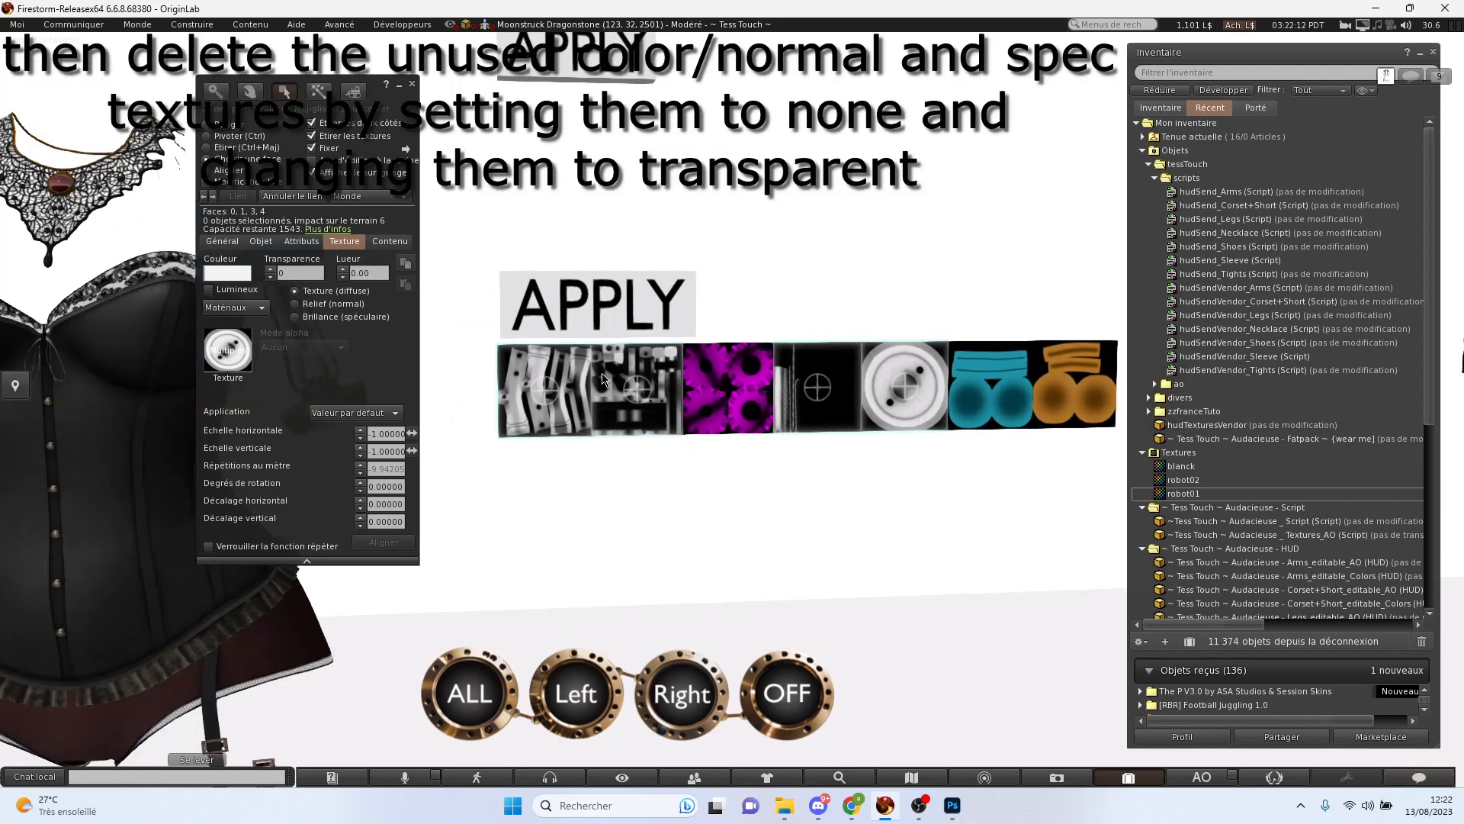
- Replace the diffuse texture of the selected unused faces with the blank texture (Vierge)
{"action": "left_click", "coordinate": [228, 356]}
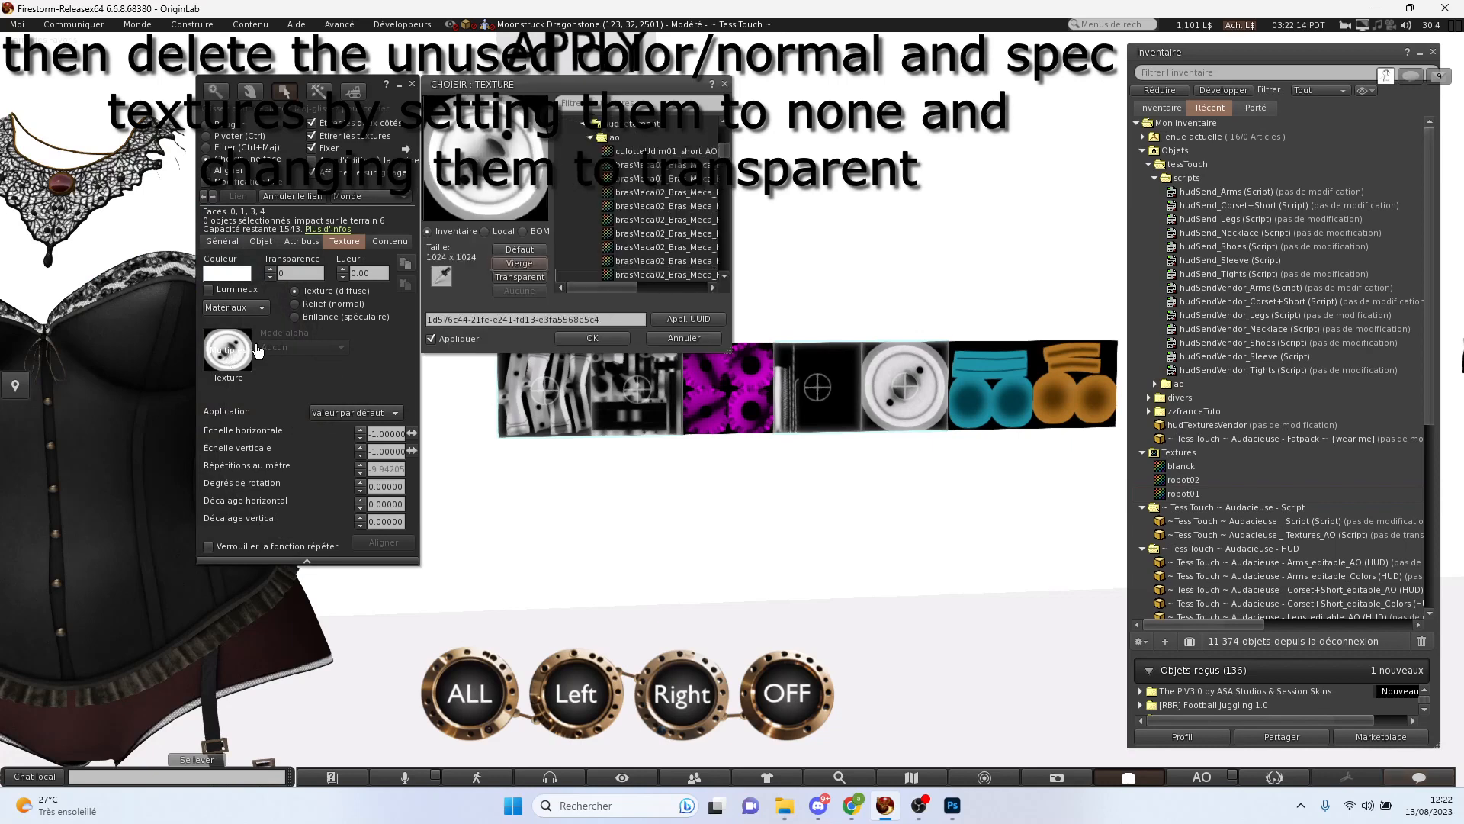
{"action": "left_click", "coordinate": [521, 264]}
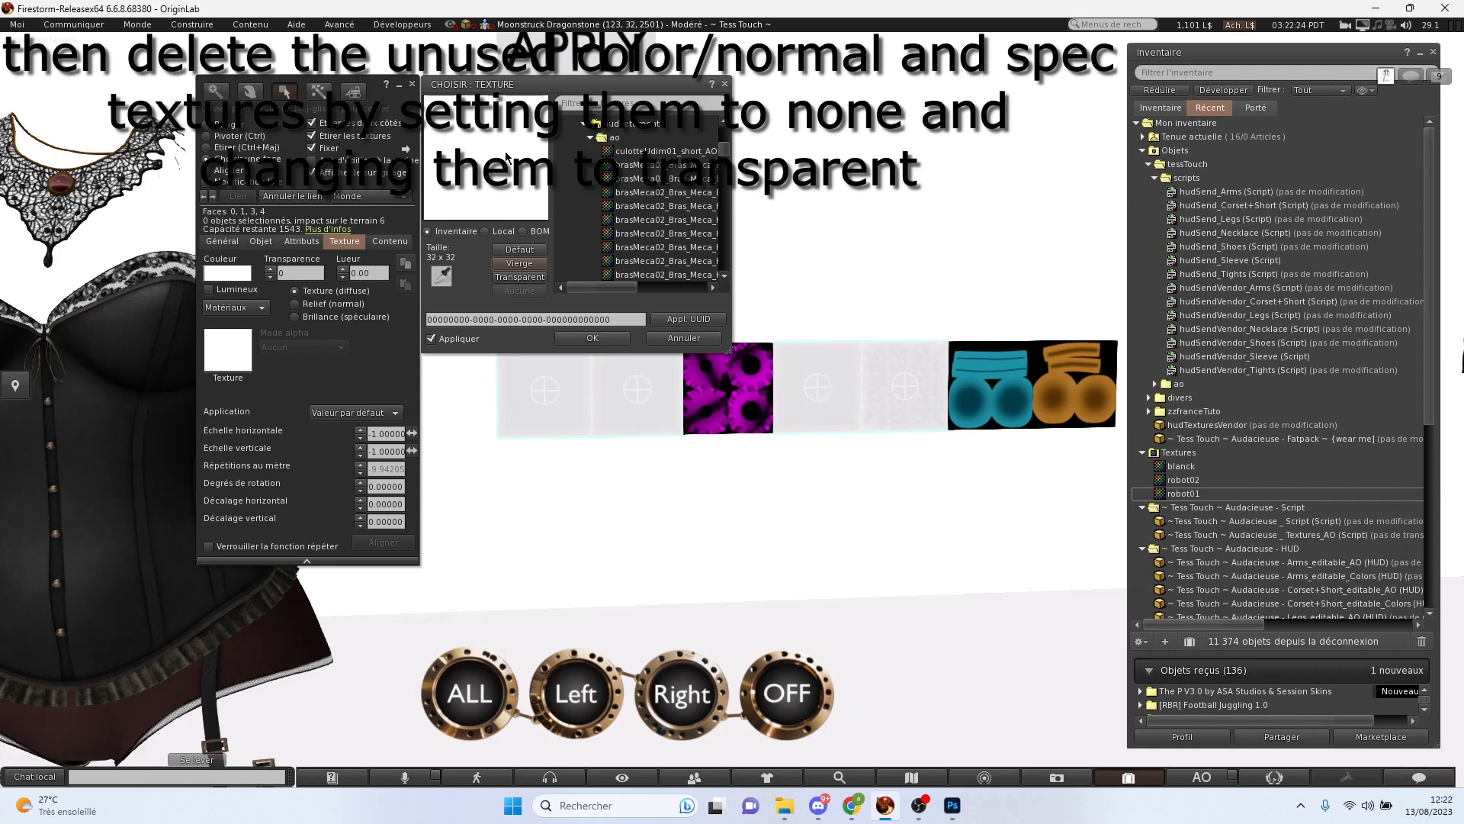
{"action": "left_click", "coordinate": [588, 338]}
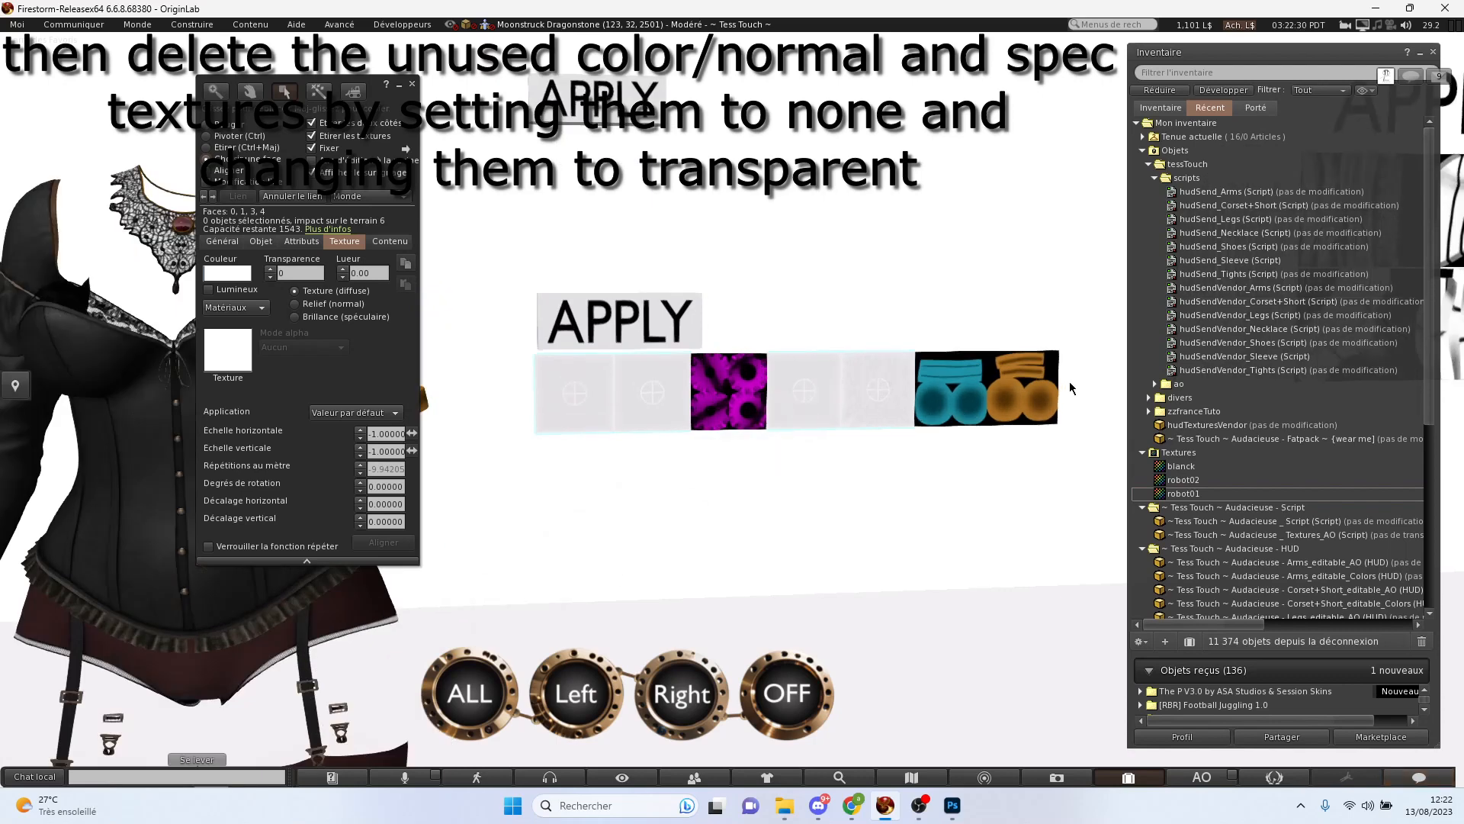
- Add the unused face 7 to the selection, make all selected unused faces 100% transparent, and close the editor
{"action": "left_click", "coordinate": [1072, 384], "text": "shift"}
{"action": "left_click", "coordinate": [284, 271]}
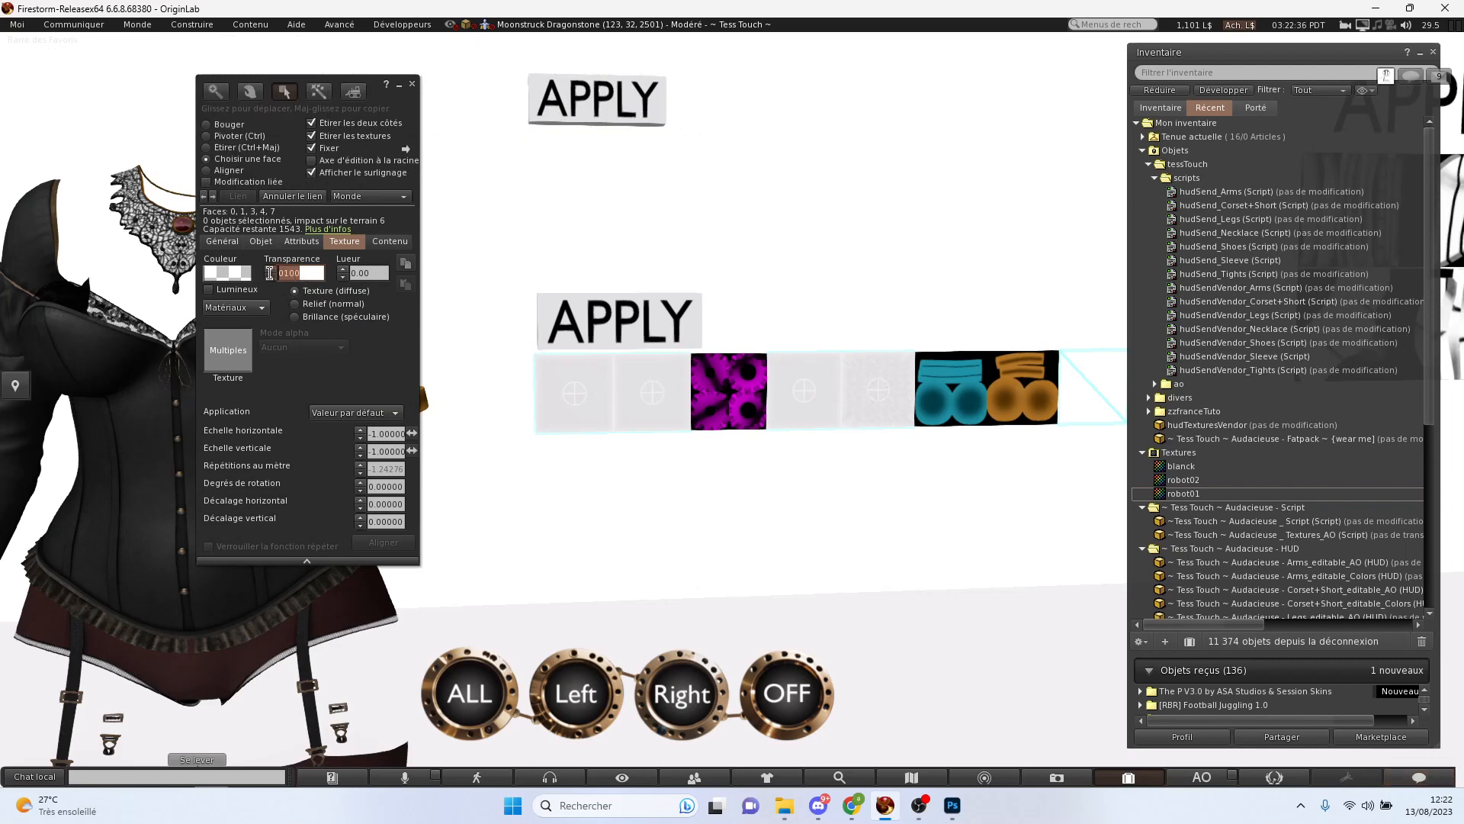
{"action": "type", "text": "1"}
{"action": "key", "text": "Return"}
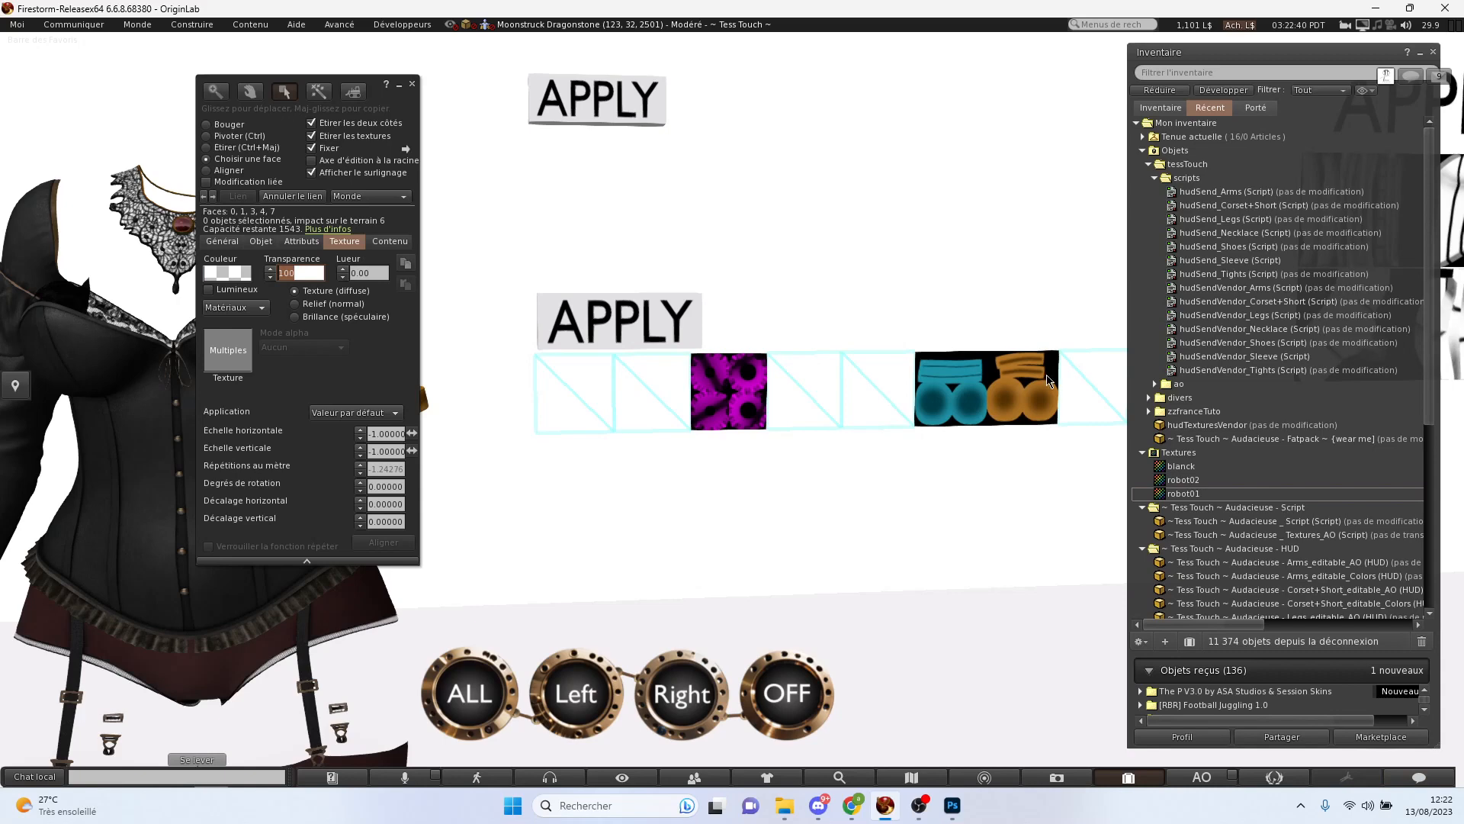
{"action": "scroll", "coordinate": [872, 440], "scroll_direction": "down", "scroll_amount": 2}
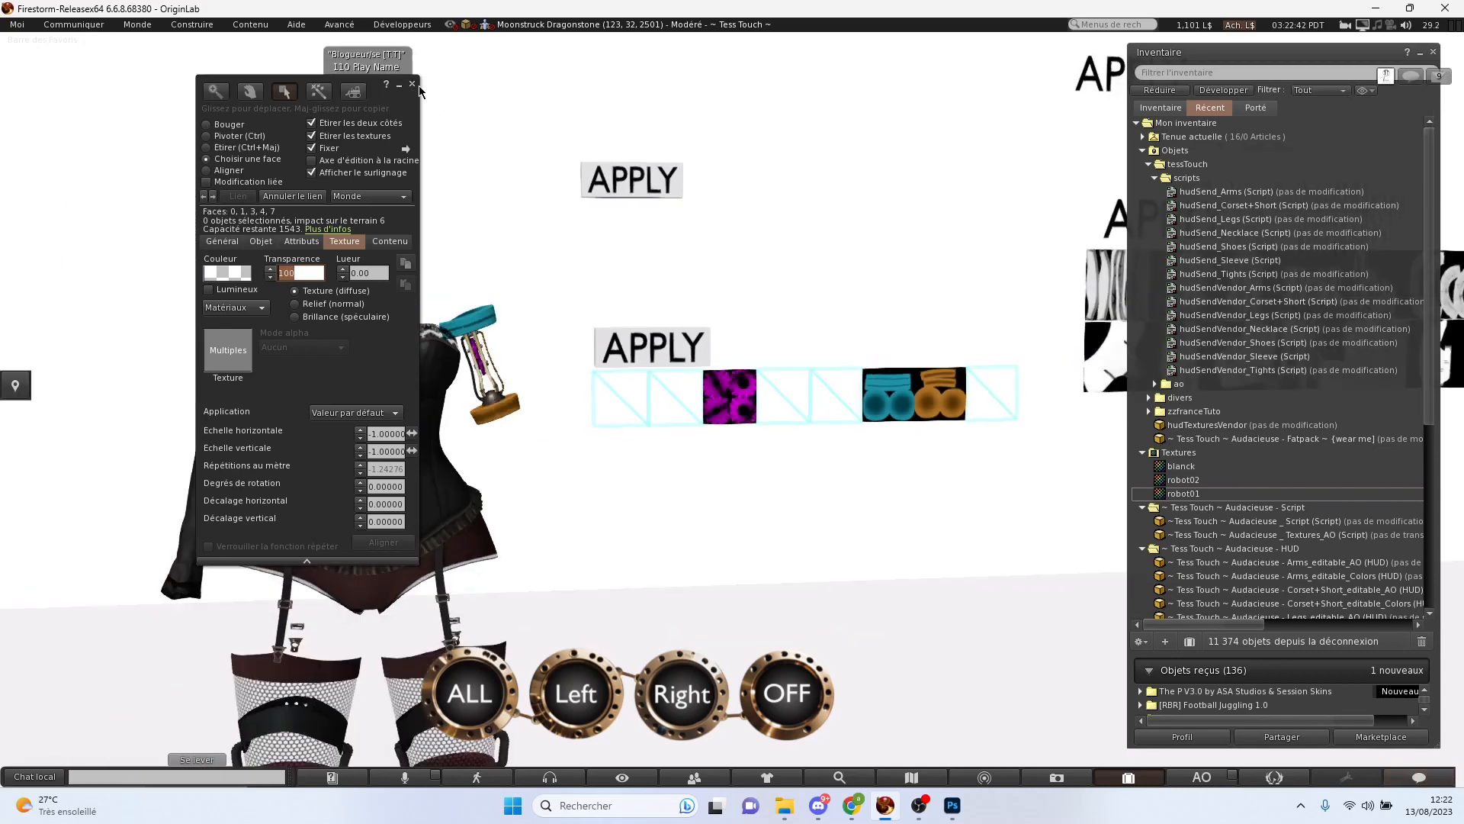
{"action": "left_click", "coordinate": [413, 84]}
- Examine the mechanical arm piece up close and the faces remaining on the arms AO strip
{"action": "left_click", "coordinate": [505, 397], "text": "alt"}
{"action": "scroll", "coordinate": [668, 325], "scroll_direction": "up", "scroll_amount": 8, "text": "alt"}
{"action": "left_click_drag", "start_coordinate": [667, 326], "coordinate": [735, 410], "text": "alt"}
{"action": "scroll", "coordinate": [736, 410], "scroll_direction": "down", "scroll_amount": 6, "text": "alt"}
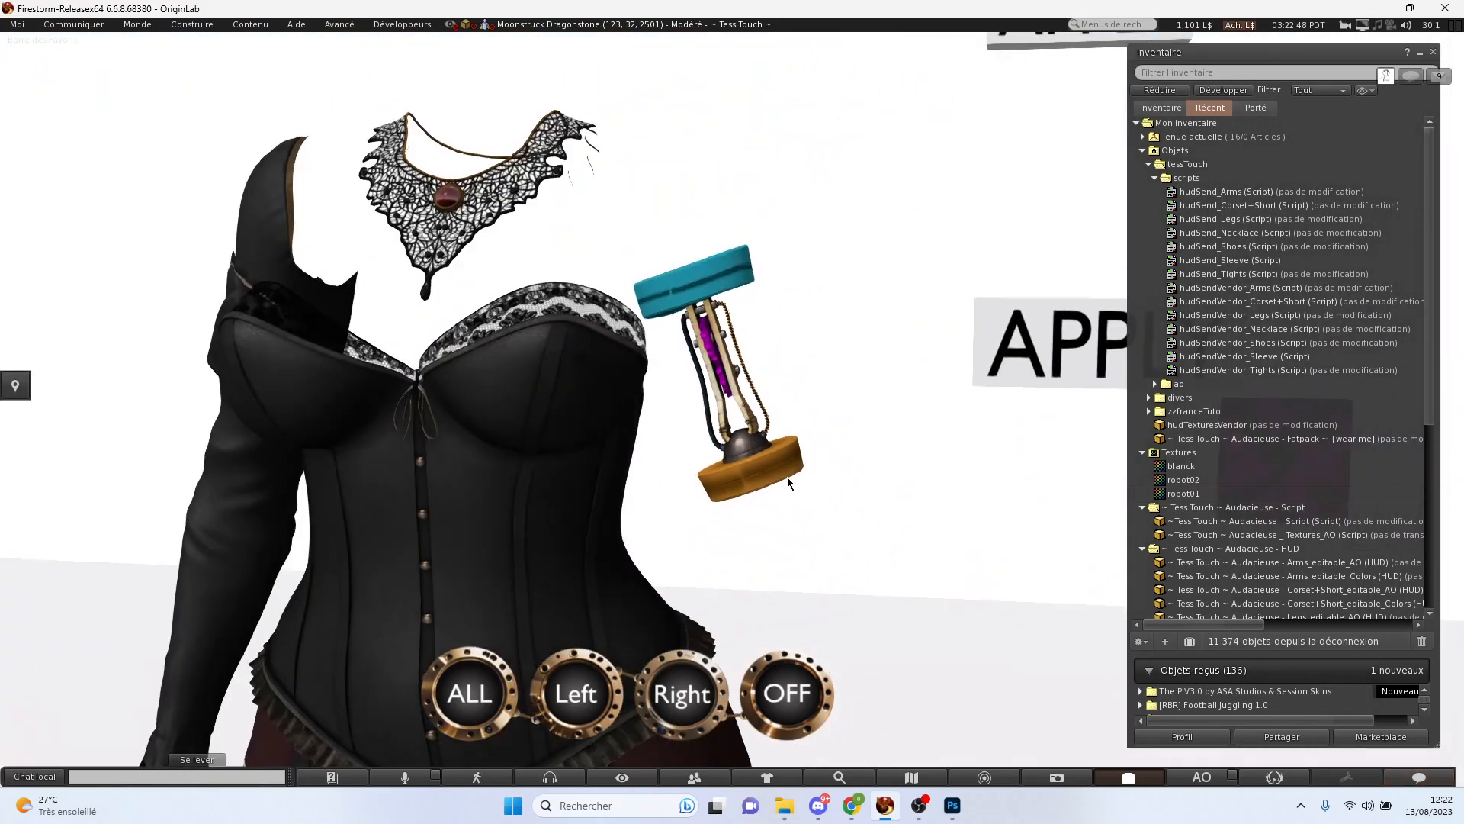
{"action": "left_click", "coordinate": [1083, 376], "text": "alt"}
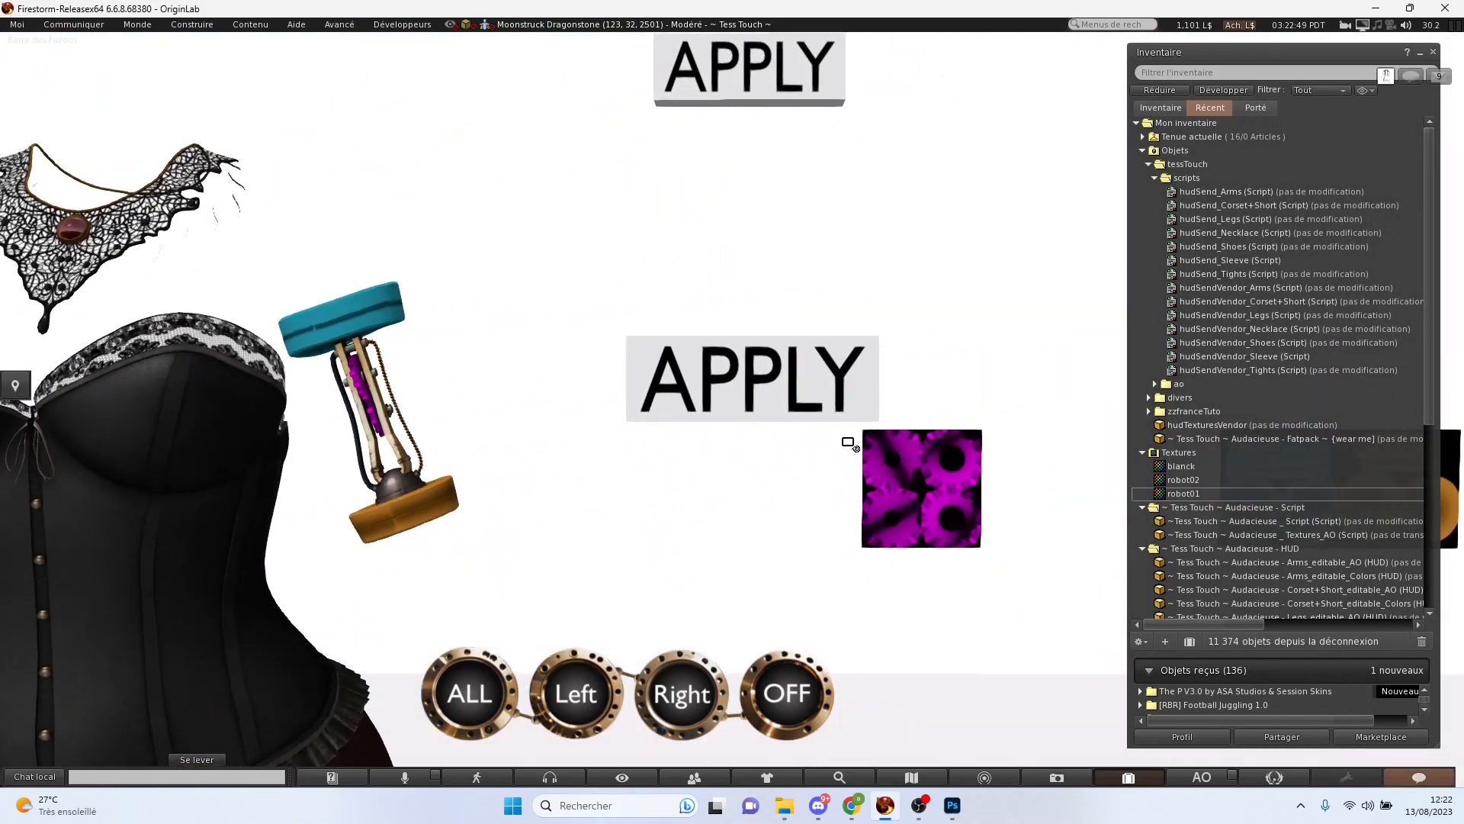
{"action": "scroll", "coordinate": [851, 444], "scroll_direction": "down", "scroll_amount": 3, "text": "alt"}
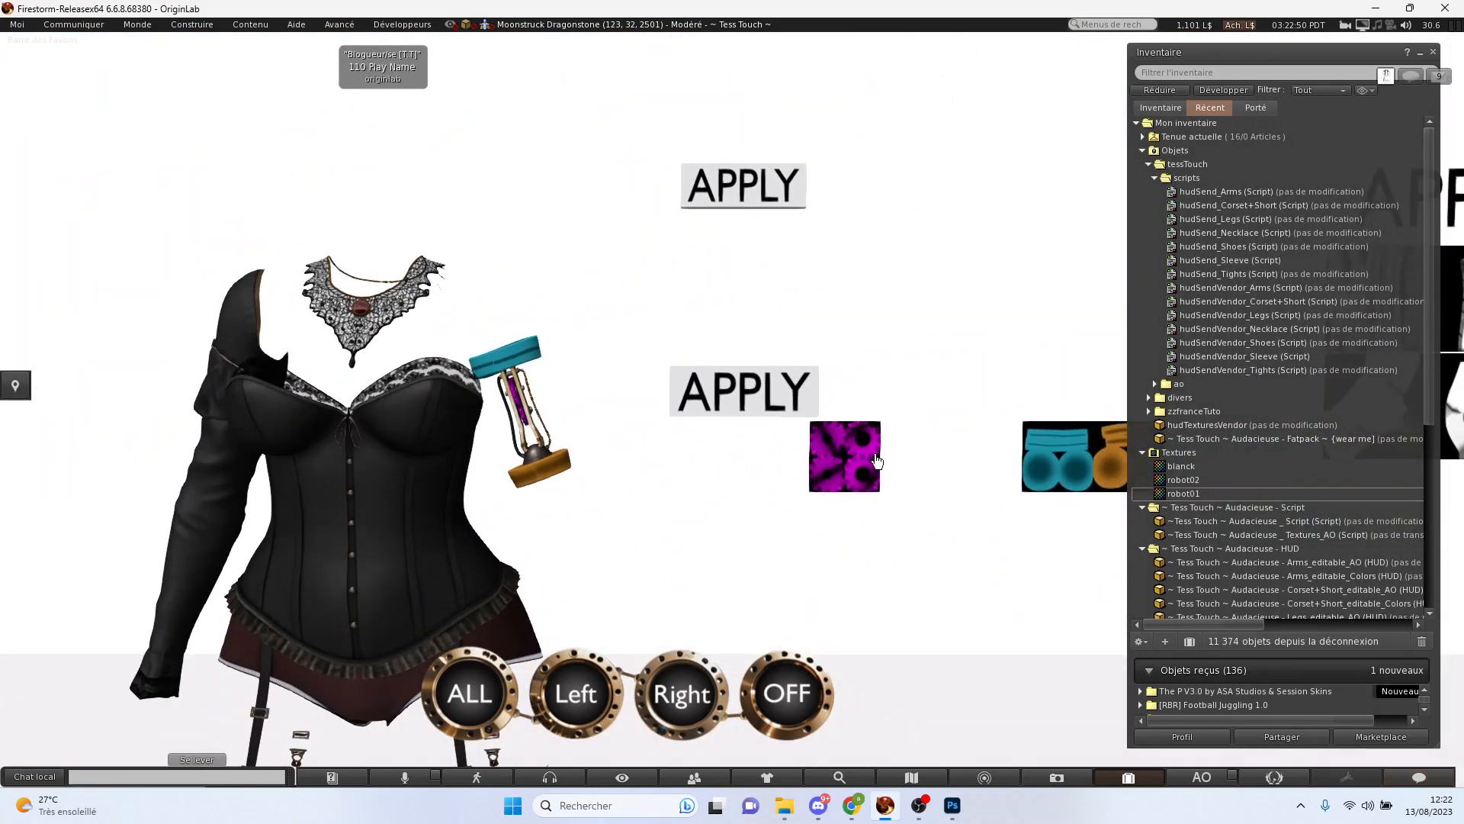
{"action": "left_click", "coordinate": [868, 457], "text": "alt"}
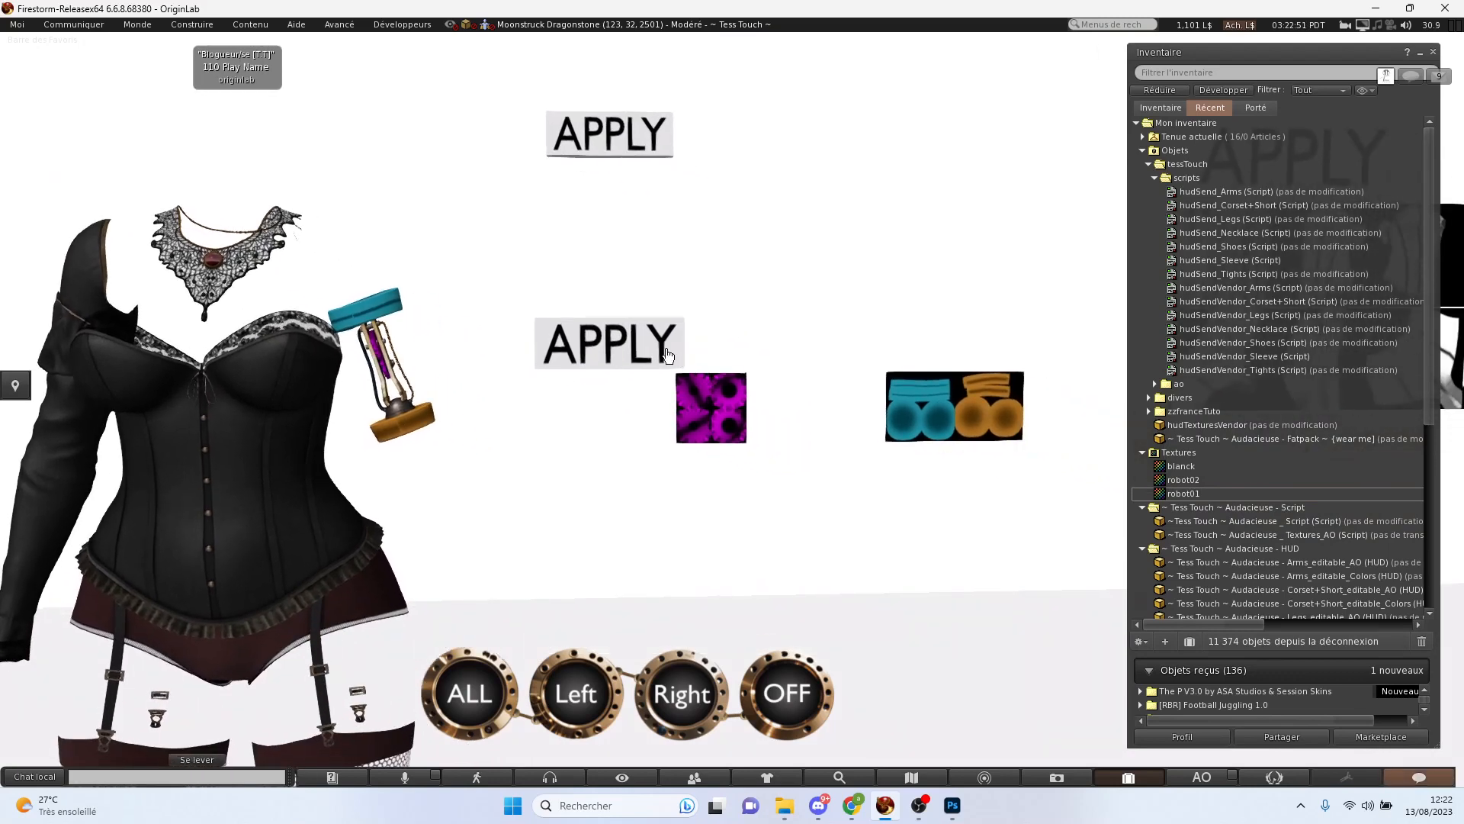
- Open the arms AO strip for editing and delete the hudSend_Arms script from its contents
{"action": "right_click", "coordinate": [668, 354]}
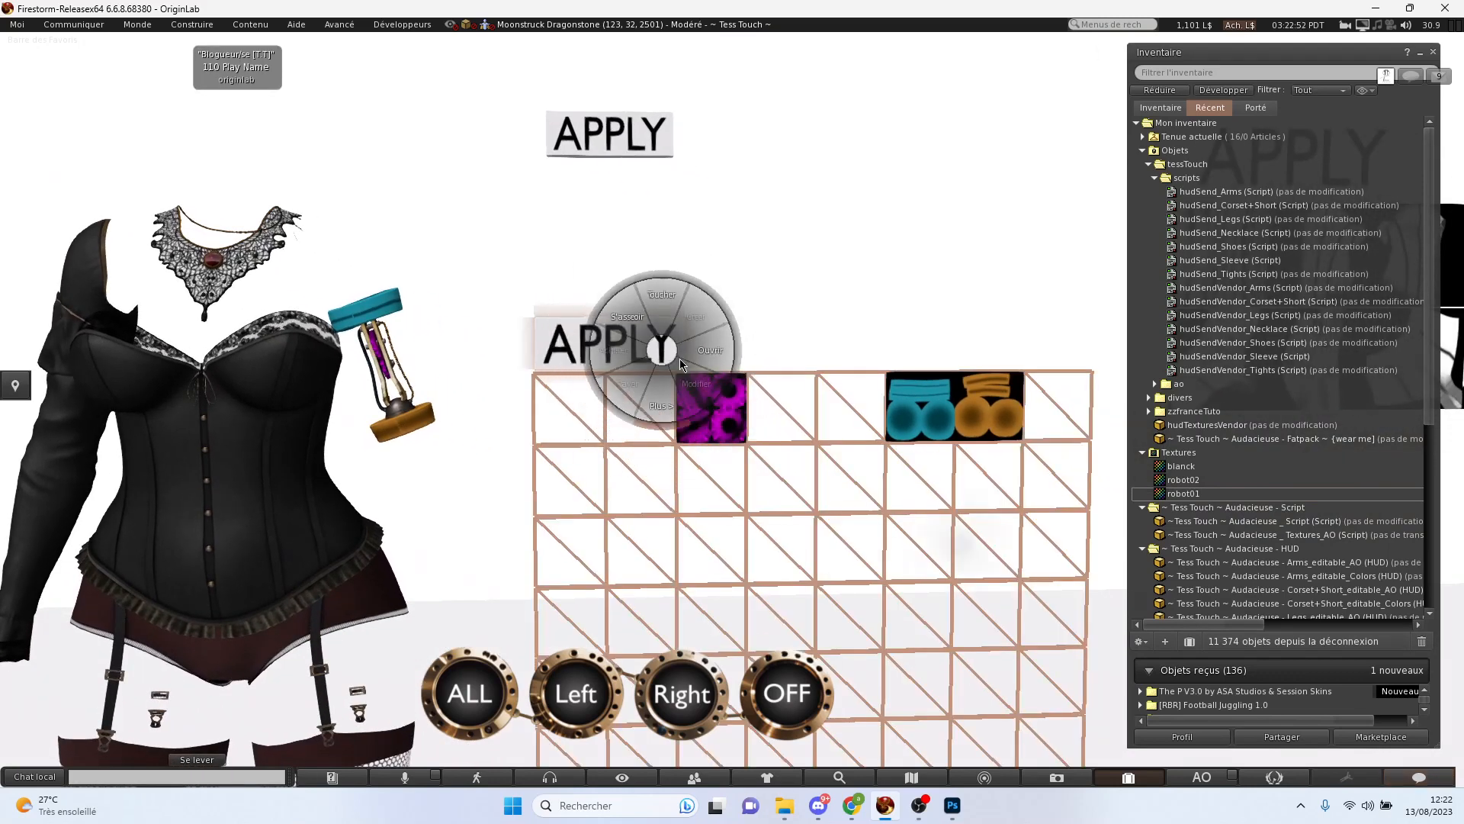
{"action": "left_click", "coordinate": [690, 352]}
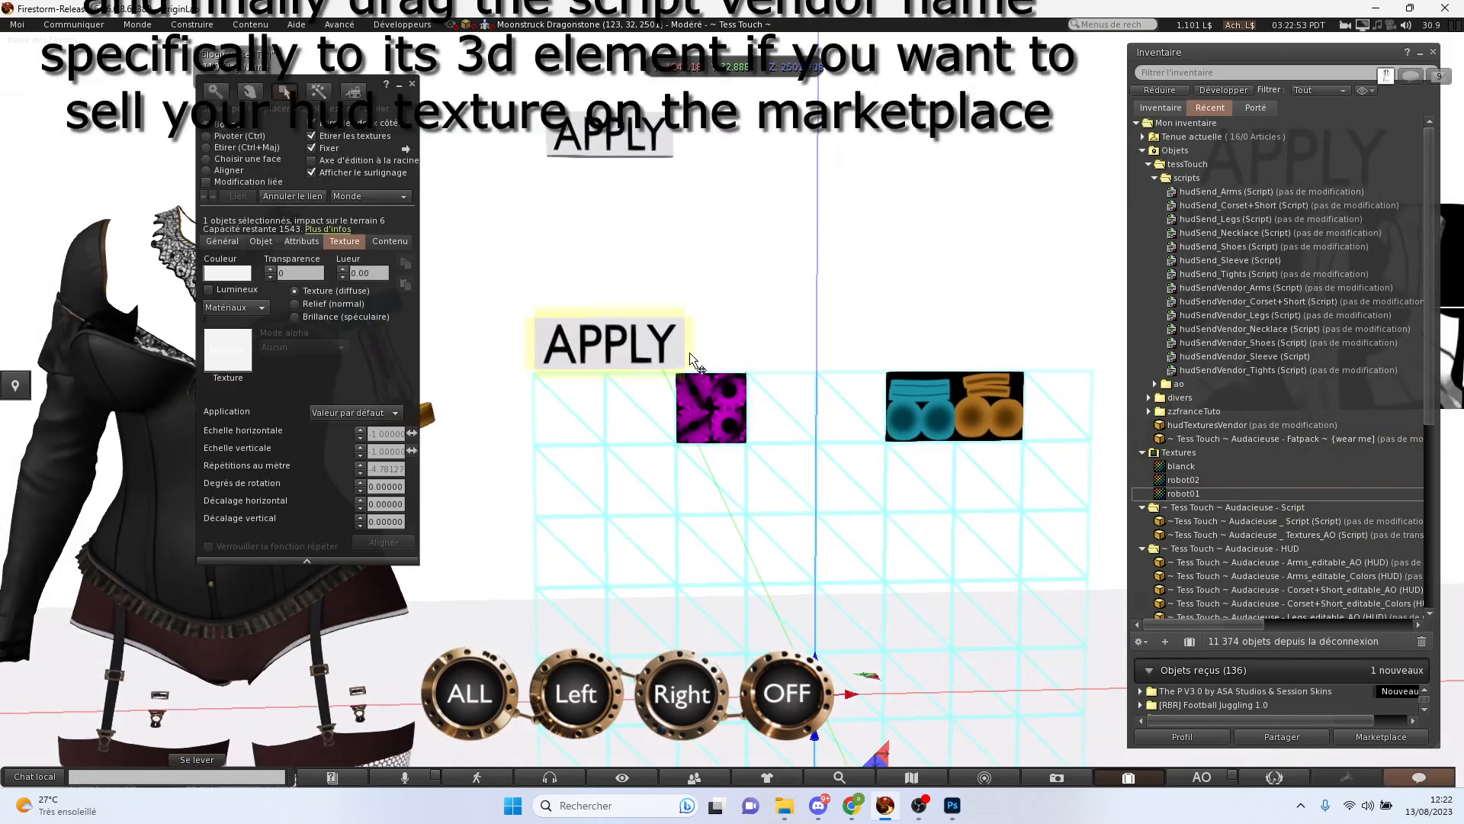
{"action": "left_click", "coordinate": [389, 241]}
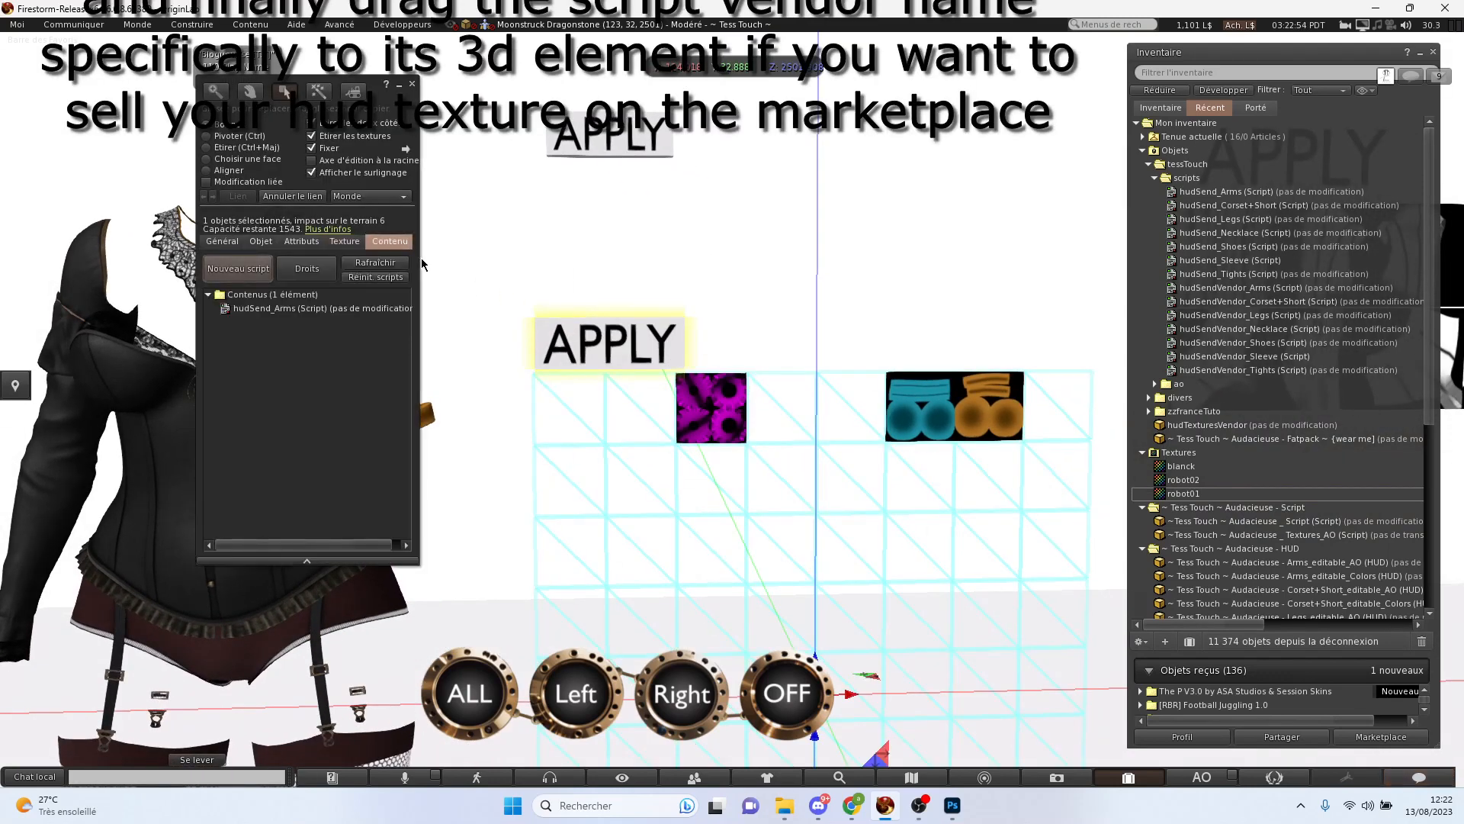
{"action": "right_click", "coordinate": [305, 310]}
{"action": "left_click", "coordinate": [338, 356]}
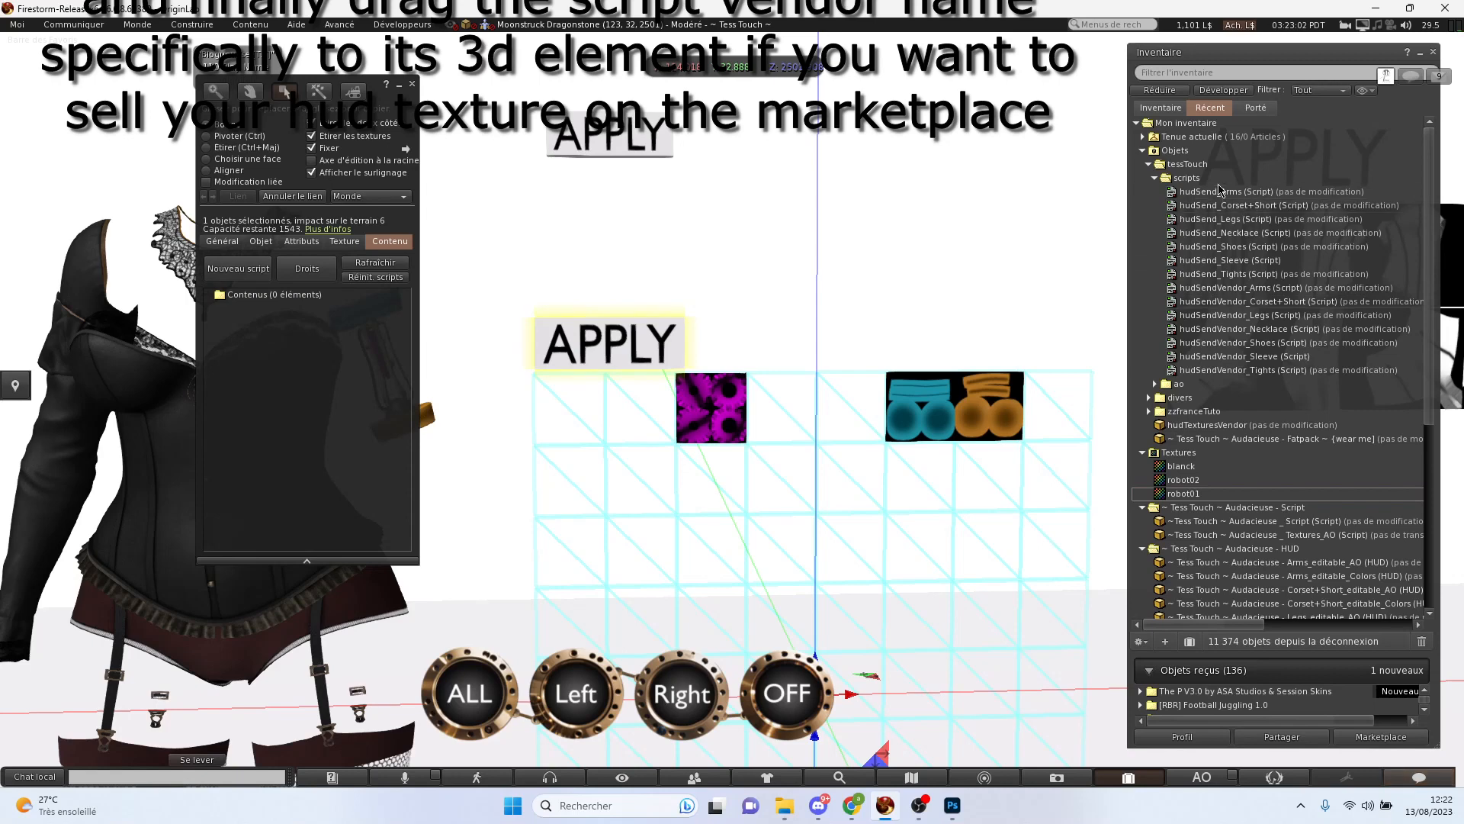
- Add the hudSendVendor_Arms script from the inventory to the contents of the arms AO strip
{"action": "left_click", "coordinate": [1211, 290]}
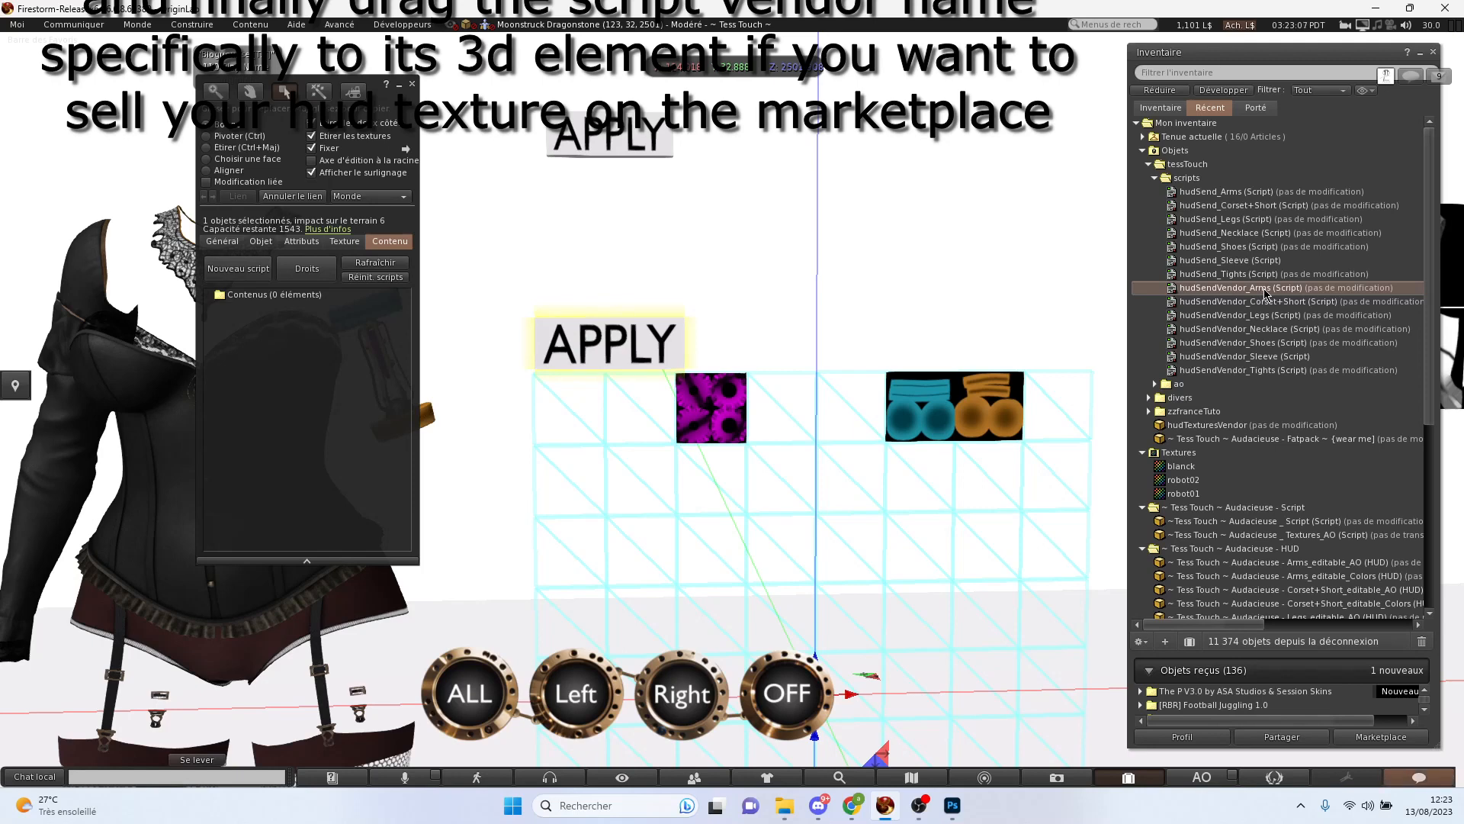
{"action": "left_click_drag", "start_coordinate": [1264, 290], "coordinate": [427, 296]}
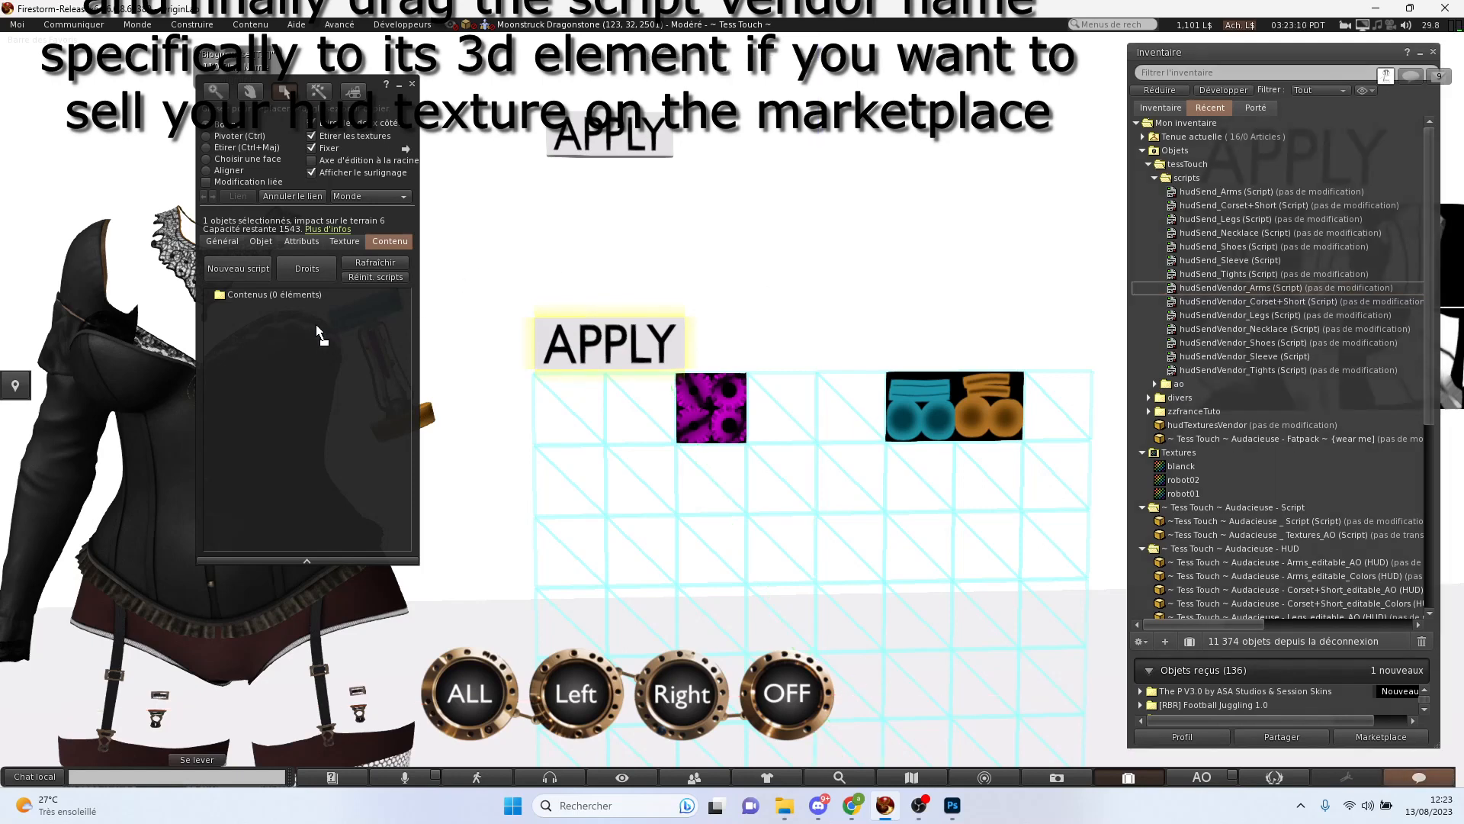
{"action": "left_click_drag", "start_coordinate": [316, 323], "coordinate": [316, 323]}
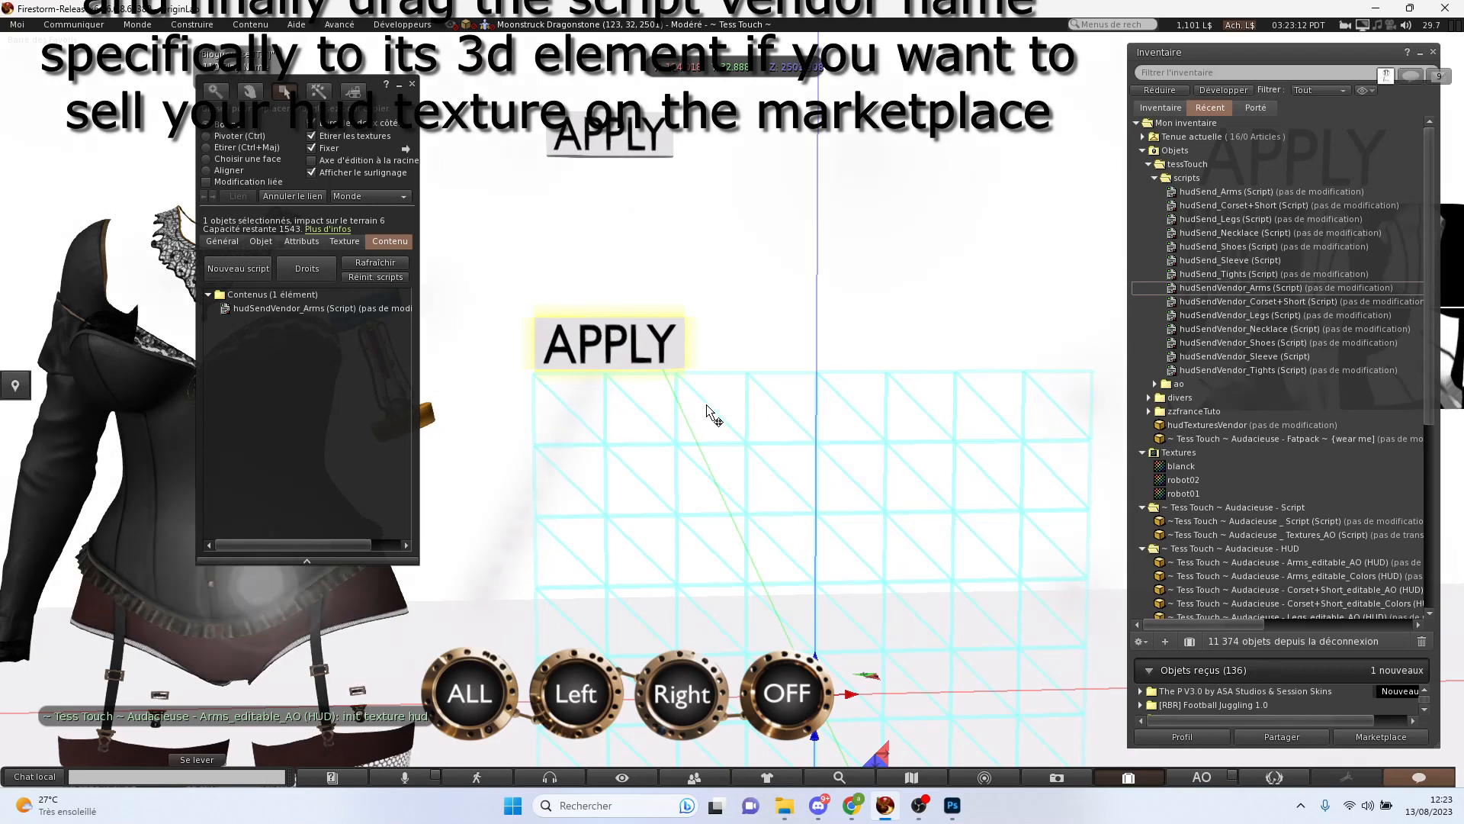
- Rename the arms AO strip object as hudArmsVendor
{"action": "left_click", "coordinate": [222, 241]}
{"action": "left_click", "coordinate": [324, 261]}
{"action": "type", "text": "hu"}
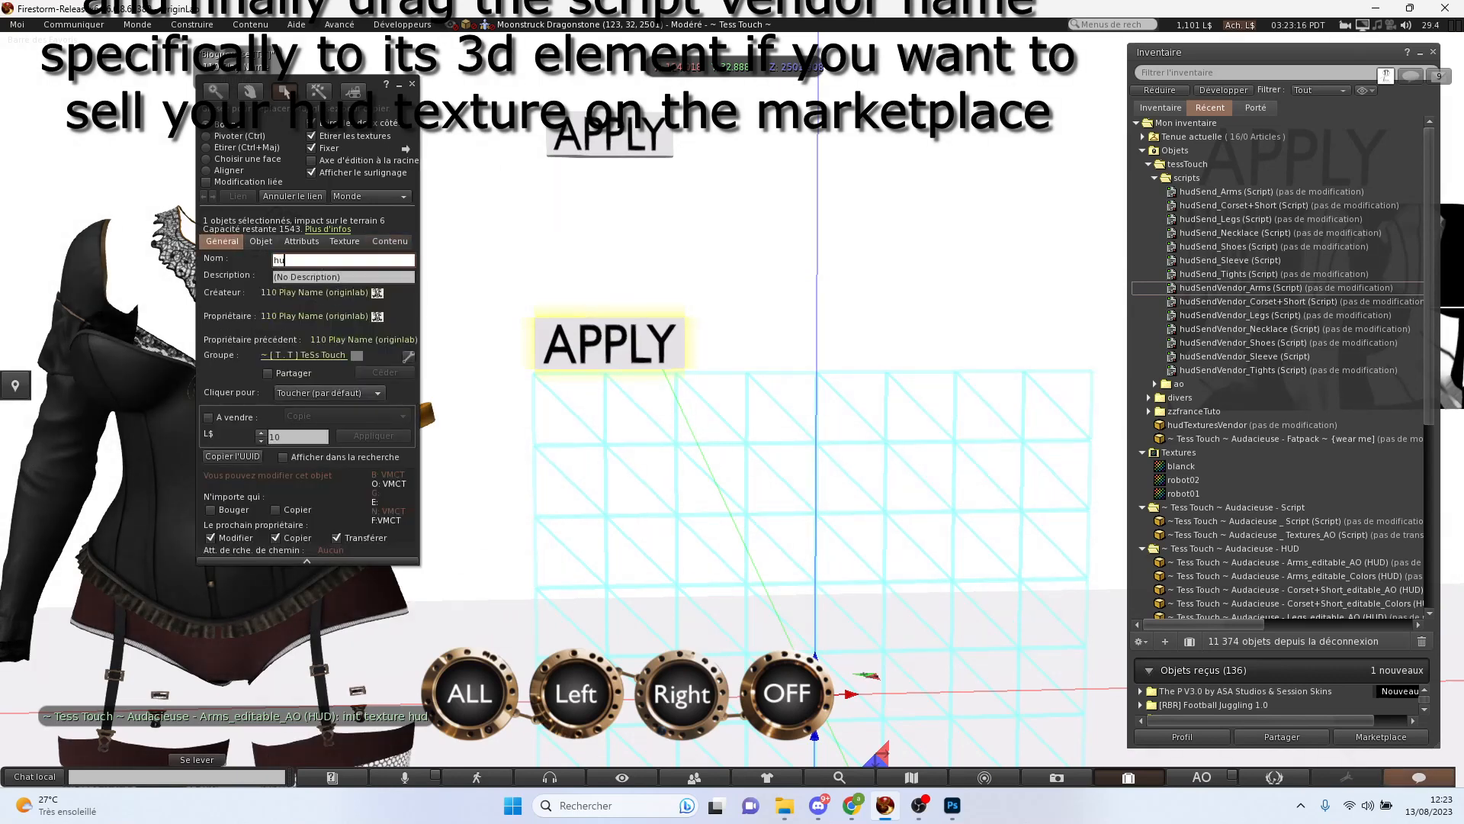
{"action": "type", "text": "dArmsVendor"}
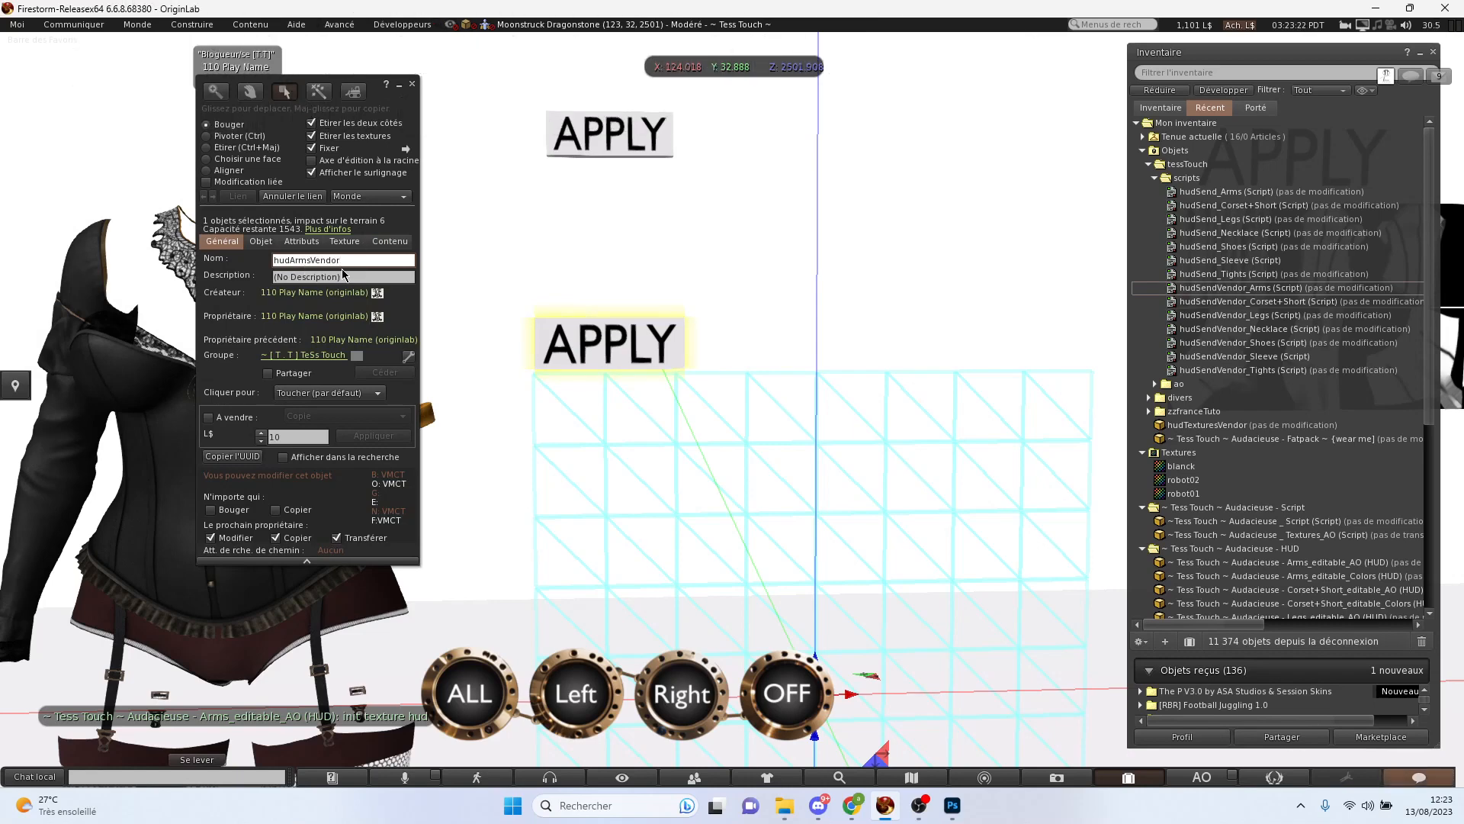
- Take a copy of the hudArmsVendor object into the inventory and close the editor
{"action": "right_click", "coordinate": [647, 358]}
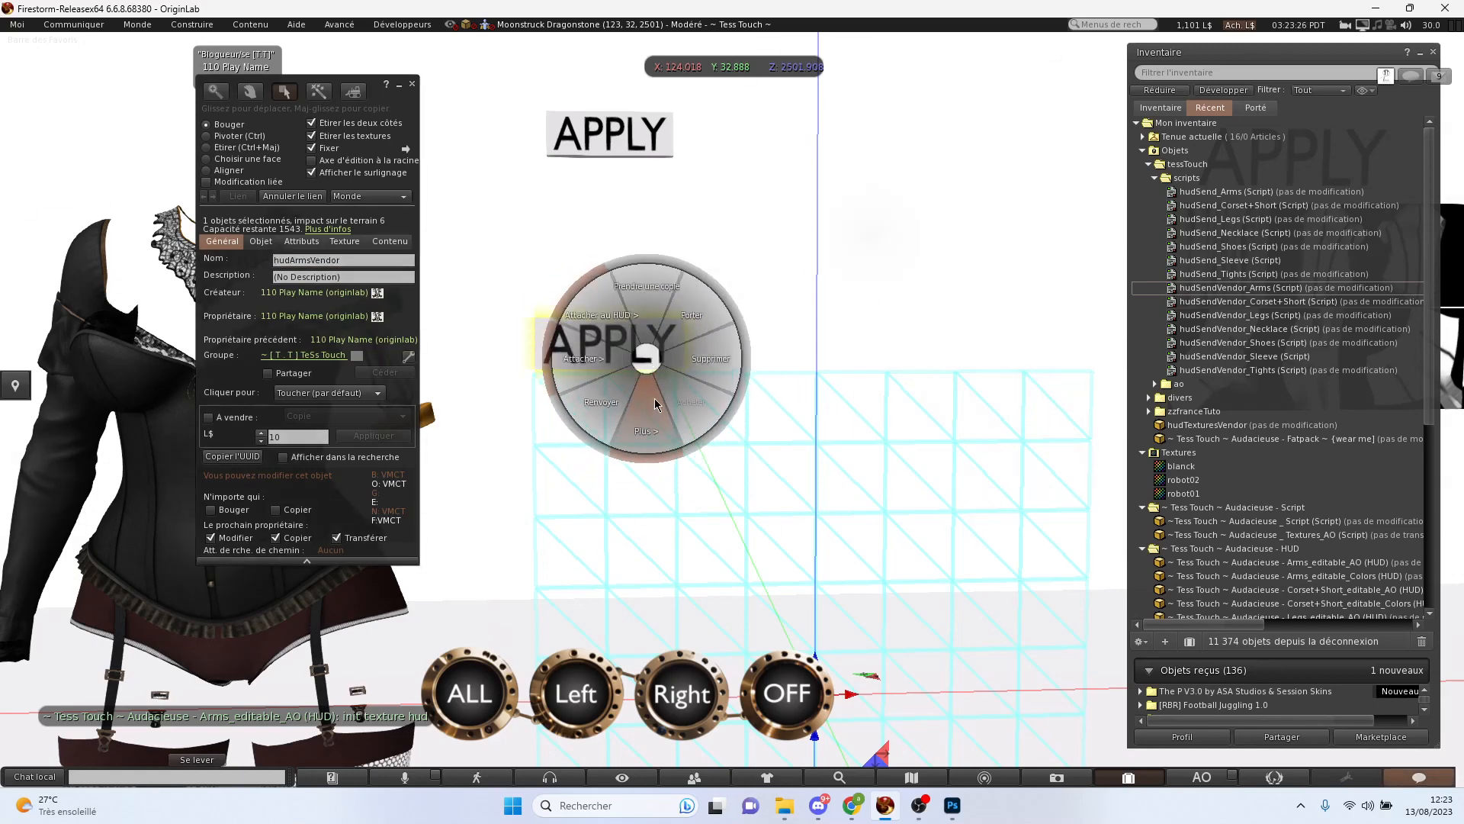
{"action": "left_click", "coordinate": [653, 304]}
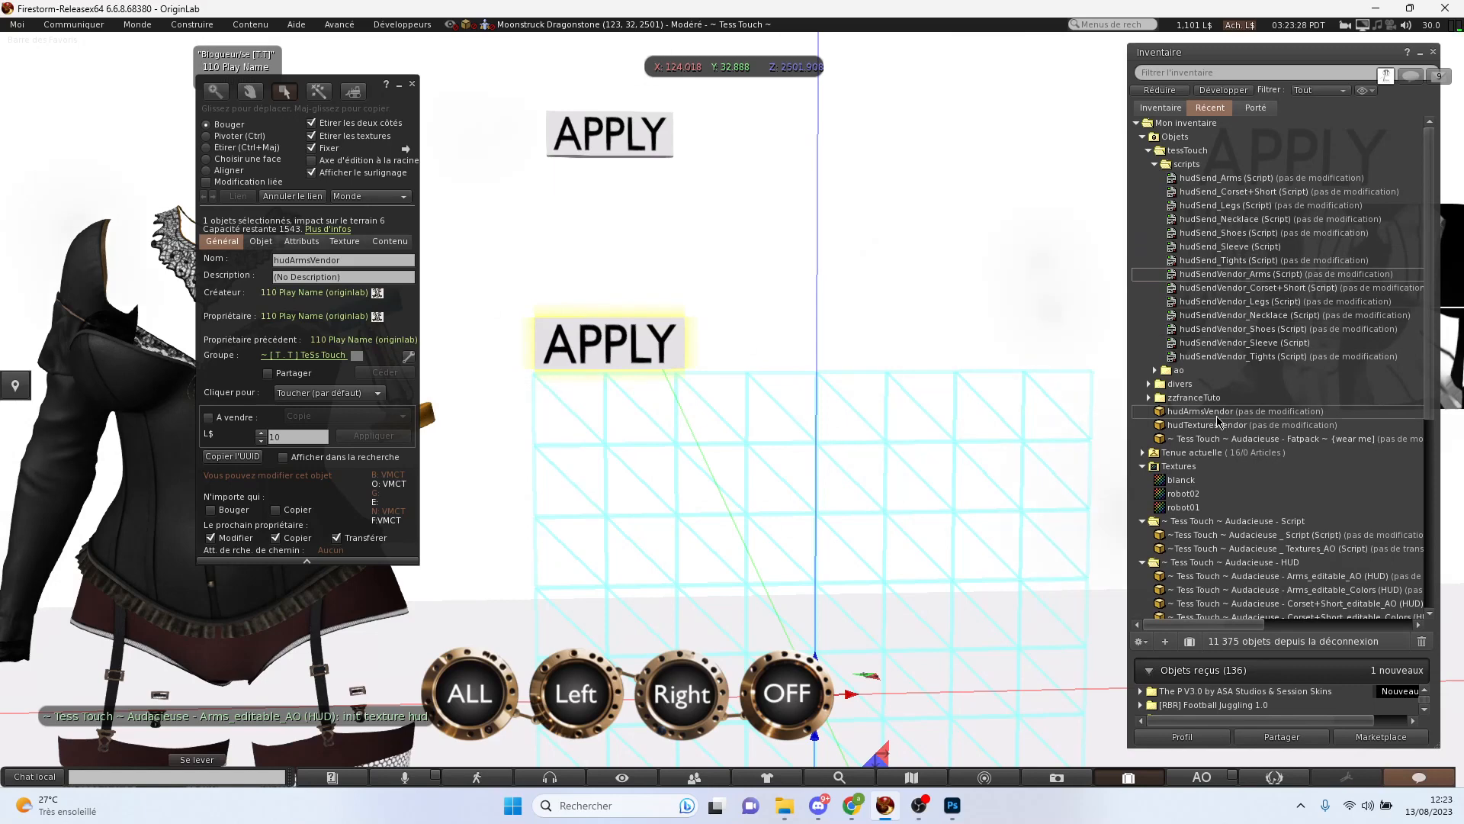
{"action": "left_click", "coordinate": [1210, 412]}
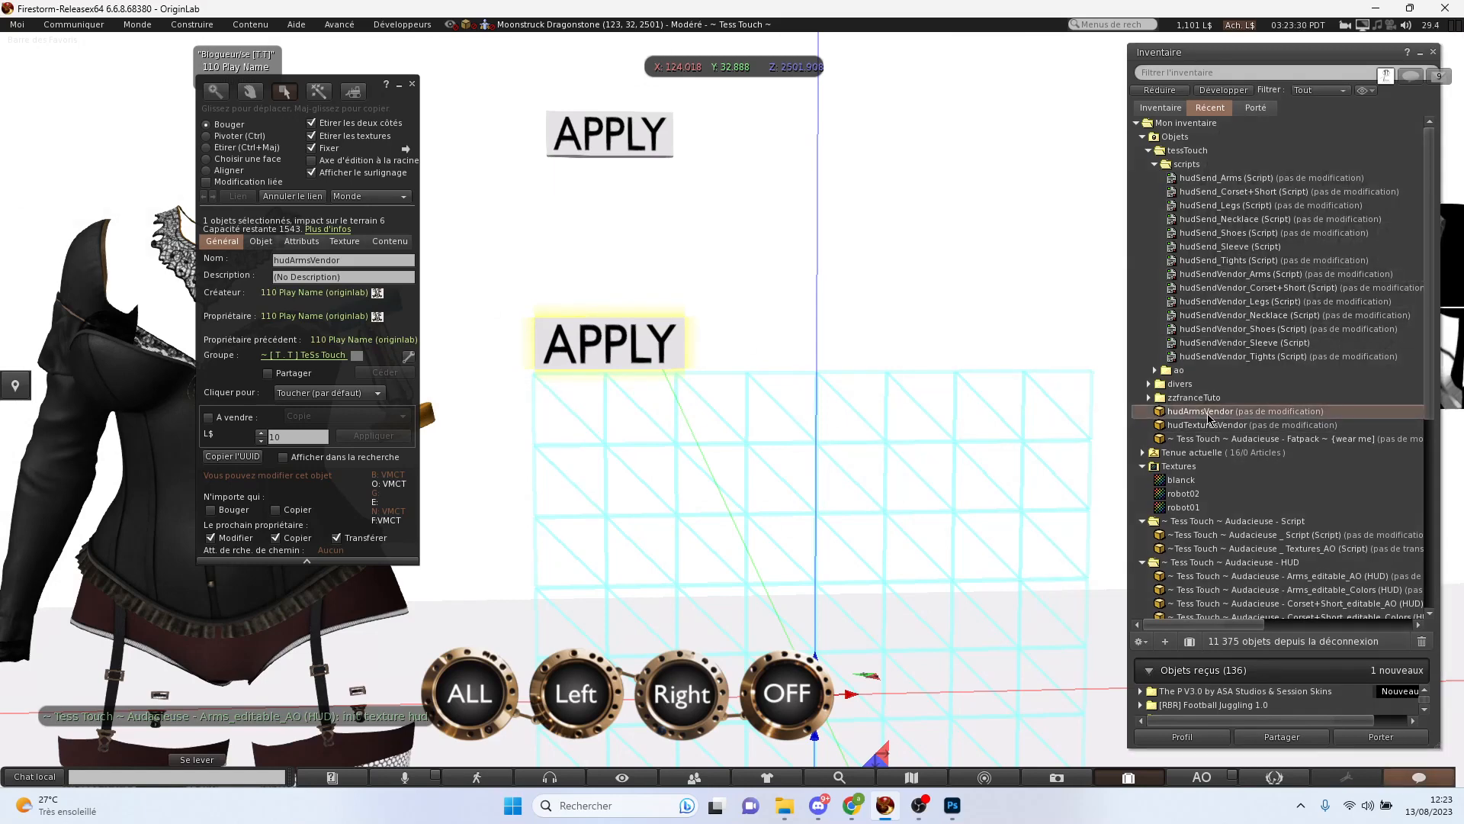
{"action": "left_click", "coordinate": [414, 85]}
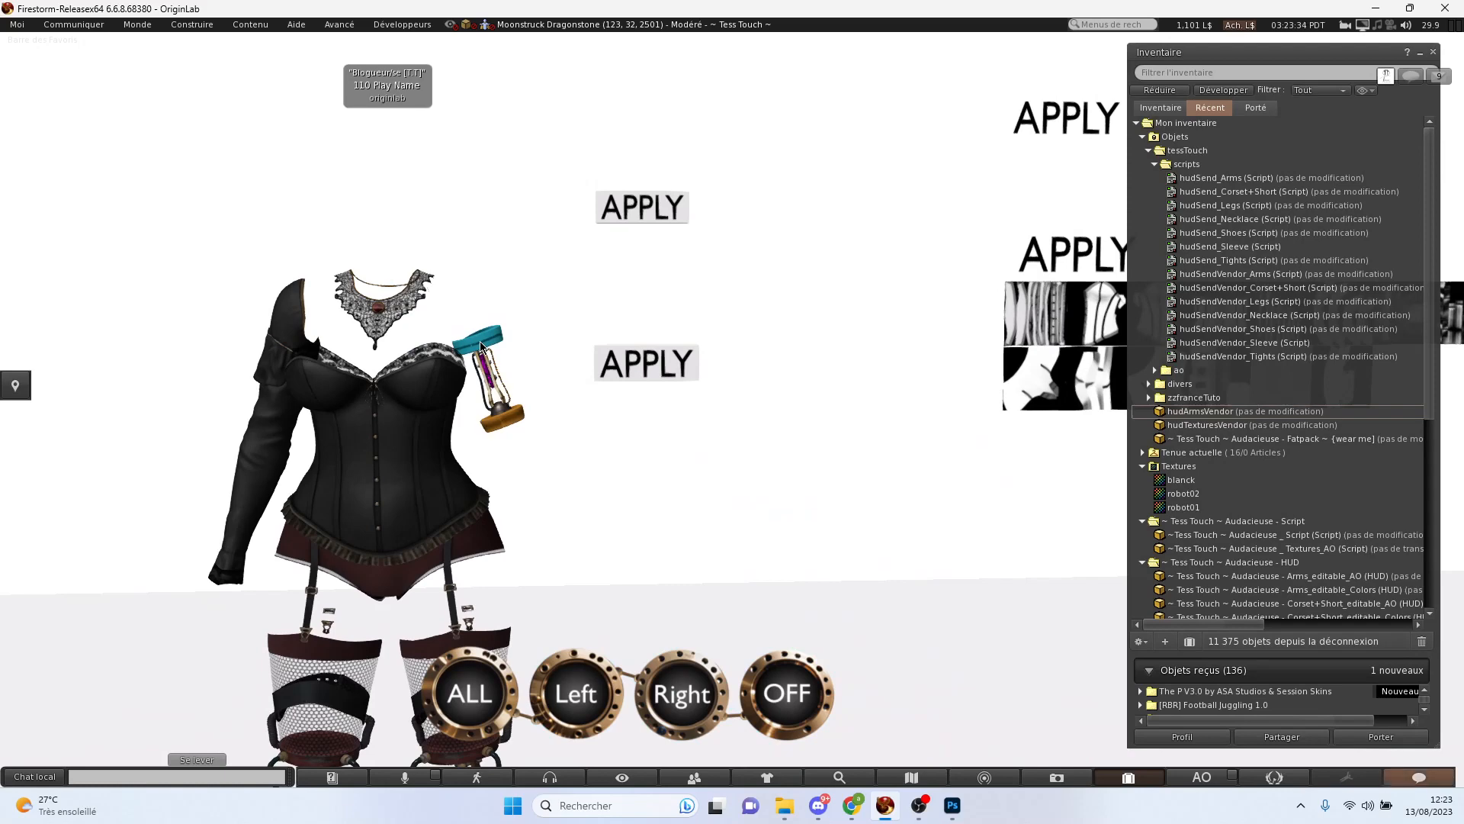
- Restore the original textures on the mechanical arm piece with the upper APPLY object and view the piece up close
{"action": "left_click", "coordinate": [639, 213]}
{"action": "left_click", "coordinate": [495, 379], "text": "alt"}
{"action": "left_click_drag", "start_coordinate": [732, 399], "coordinate": [728, 328], "text": "alt"}
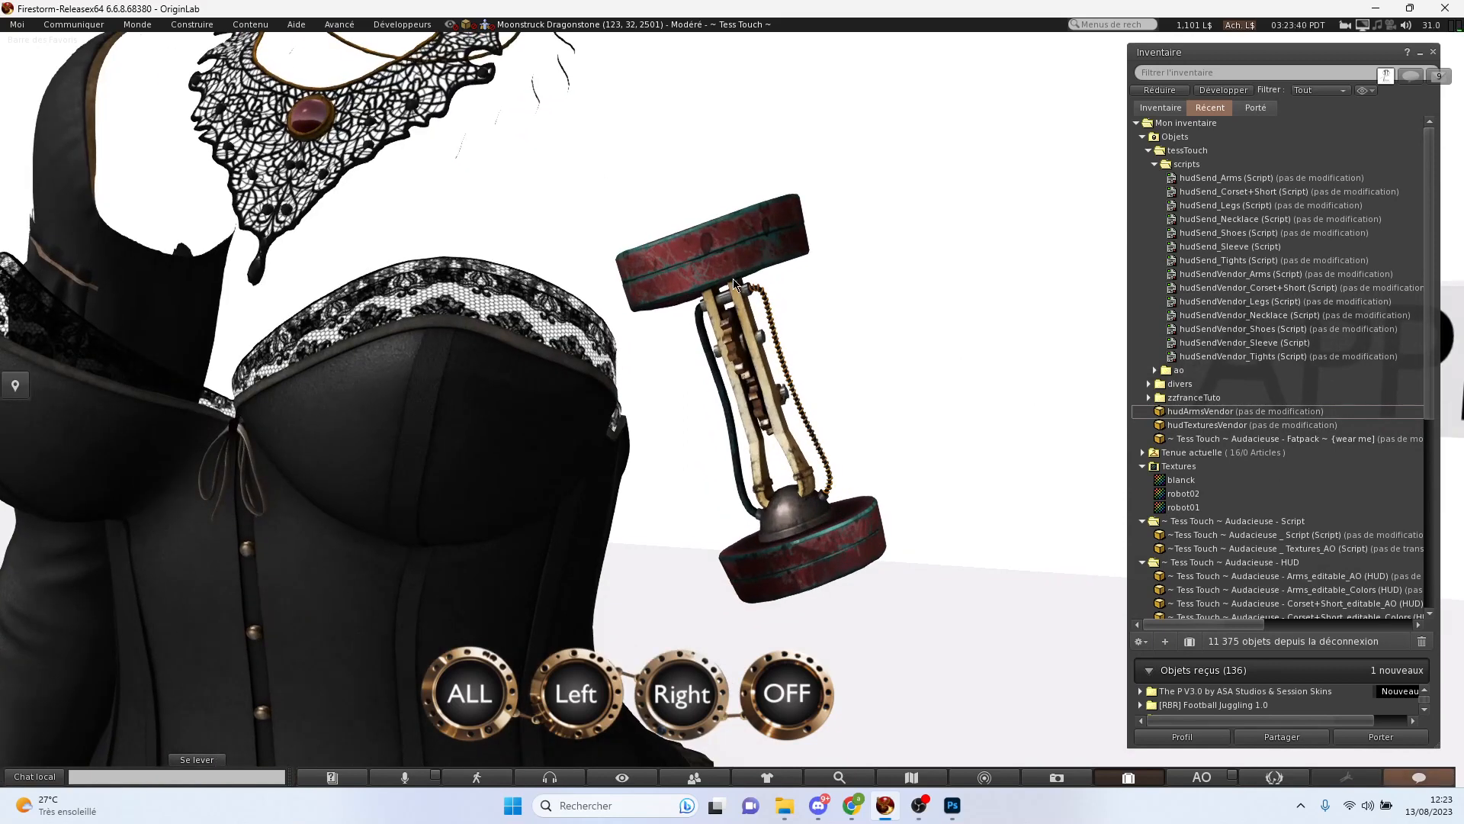
- Wear hudArmsVendor from the inventory as a HUD and apply its textures to the mechanical arm piece
{"action": "right_click", "coordinate": [1240, 413]}
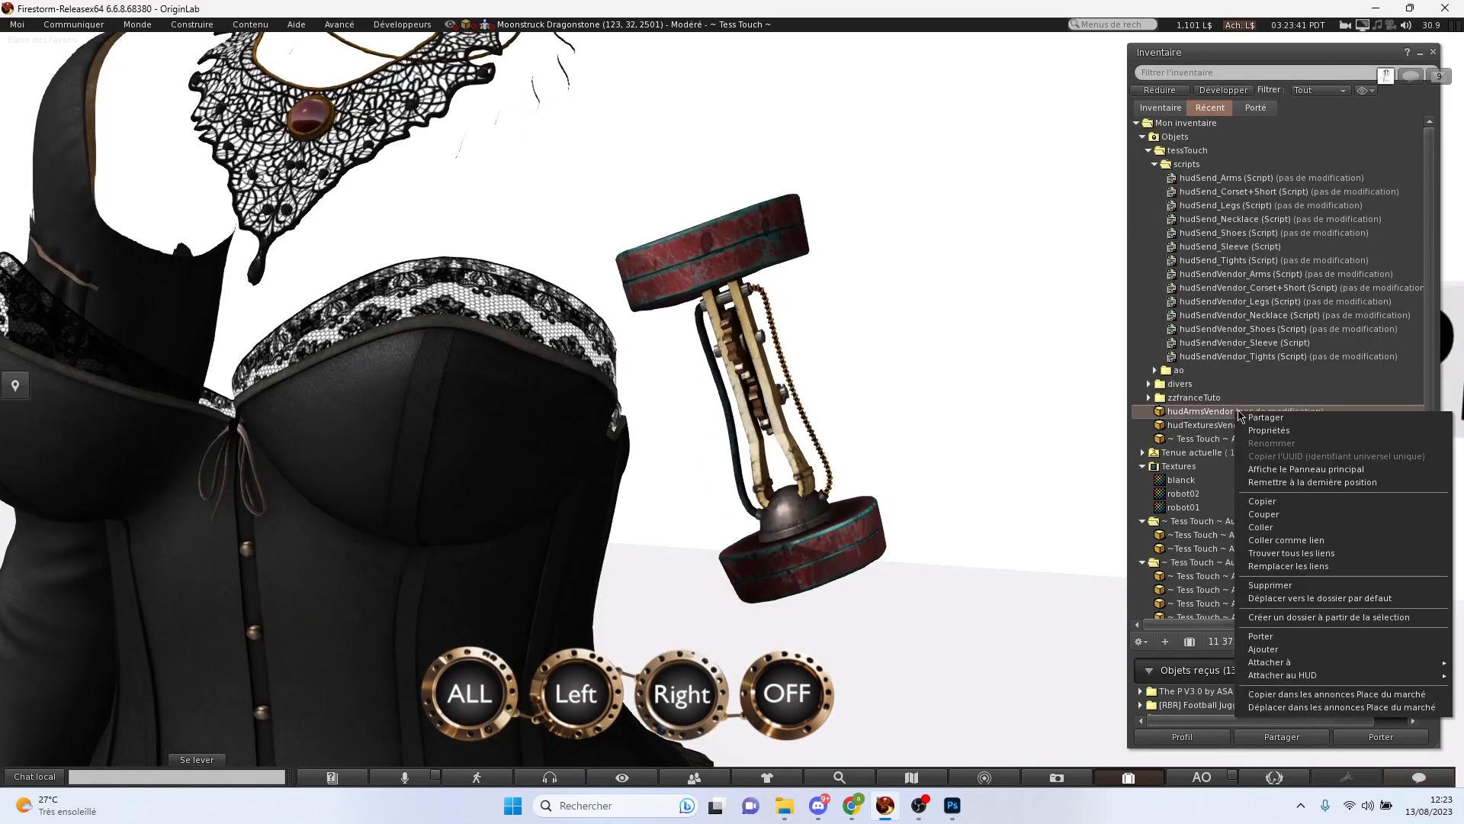
{"action": "left_click", "coordinate": [1281, 649]}
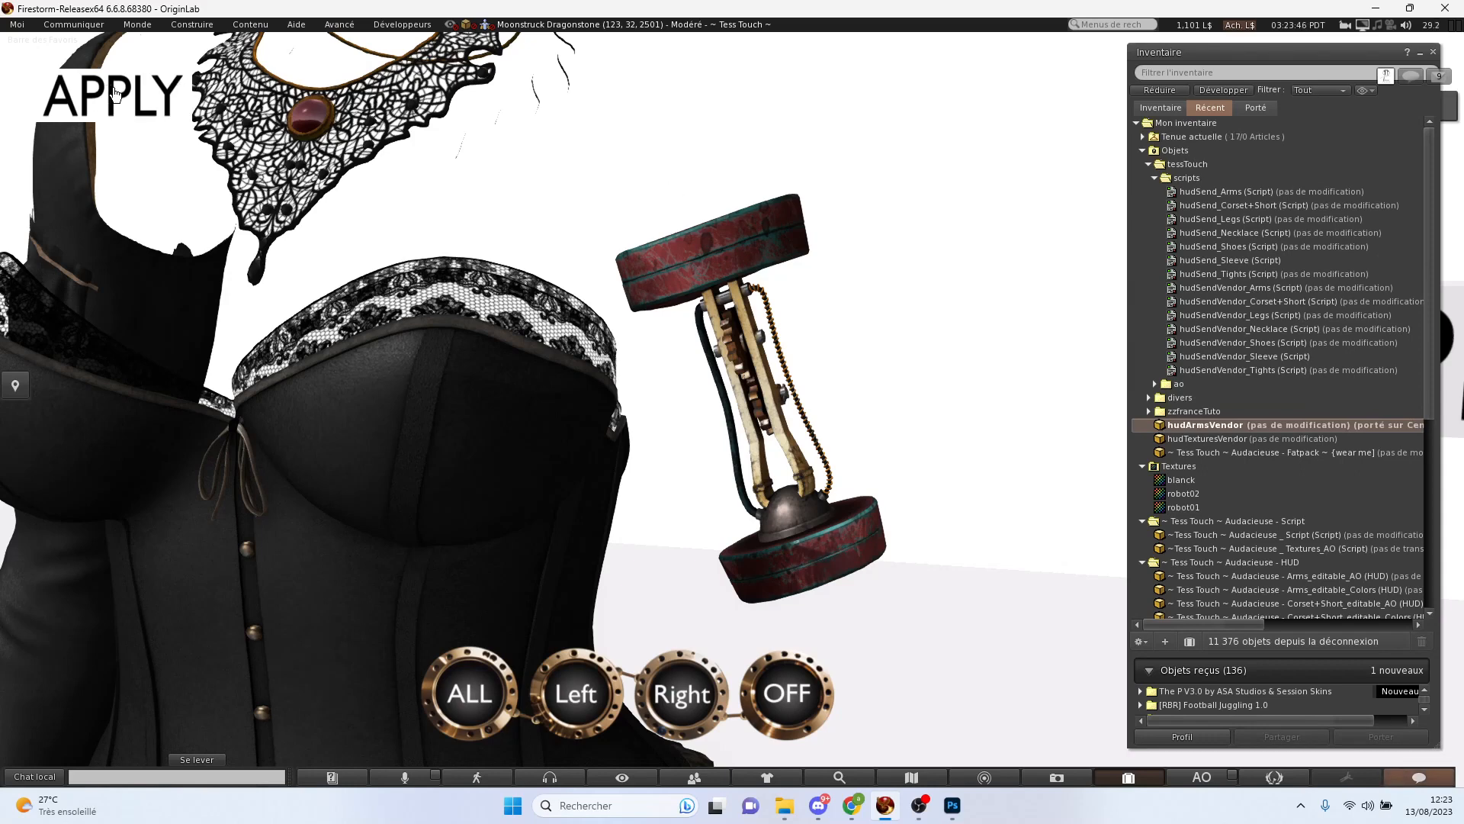
{"action": "left_click", "coordinate": [115, 93]}
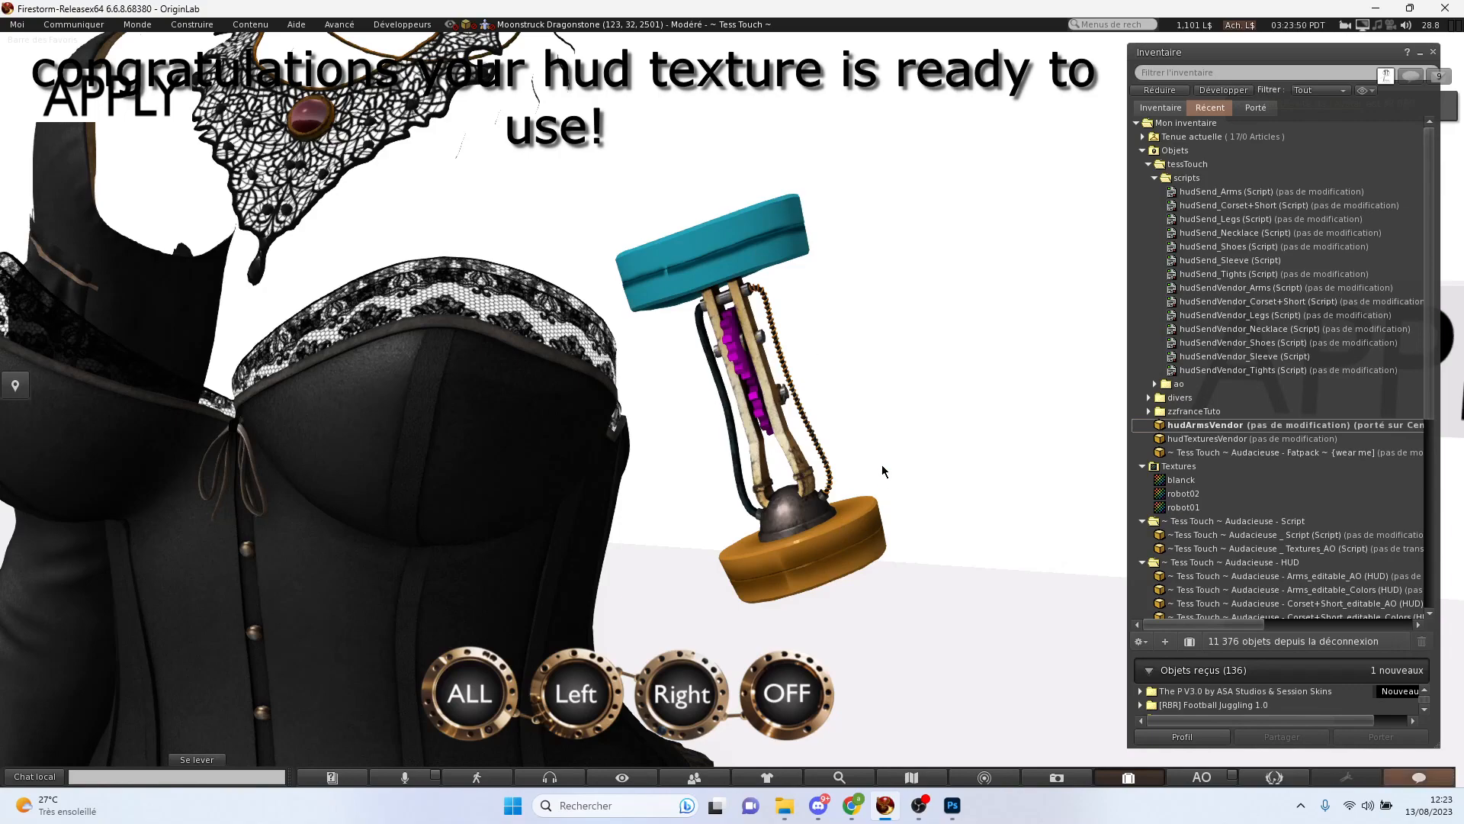
- Detach the hudArmsVendor HUD from the avatar
{"action": "scroll", "coordinate": [788, 362], "scroll_direction": "down", "scroll_amount": 8}
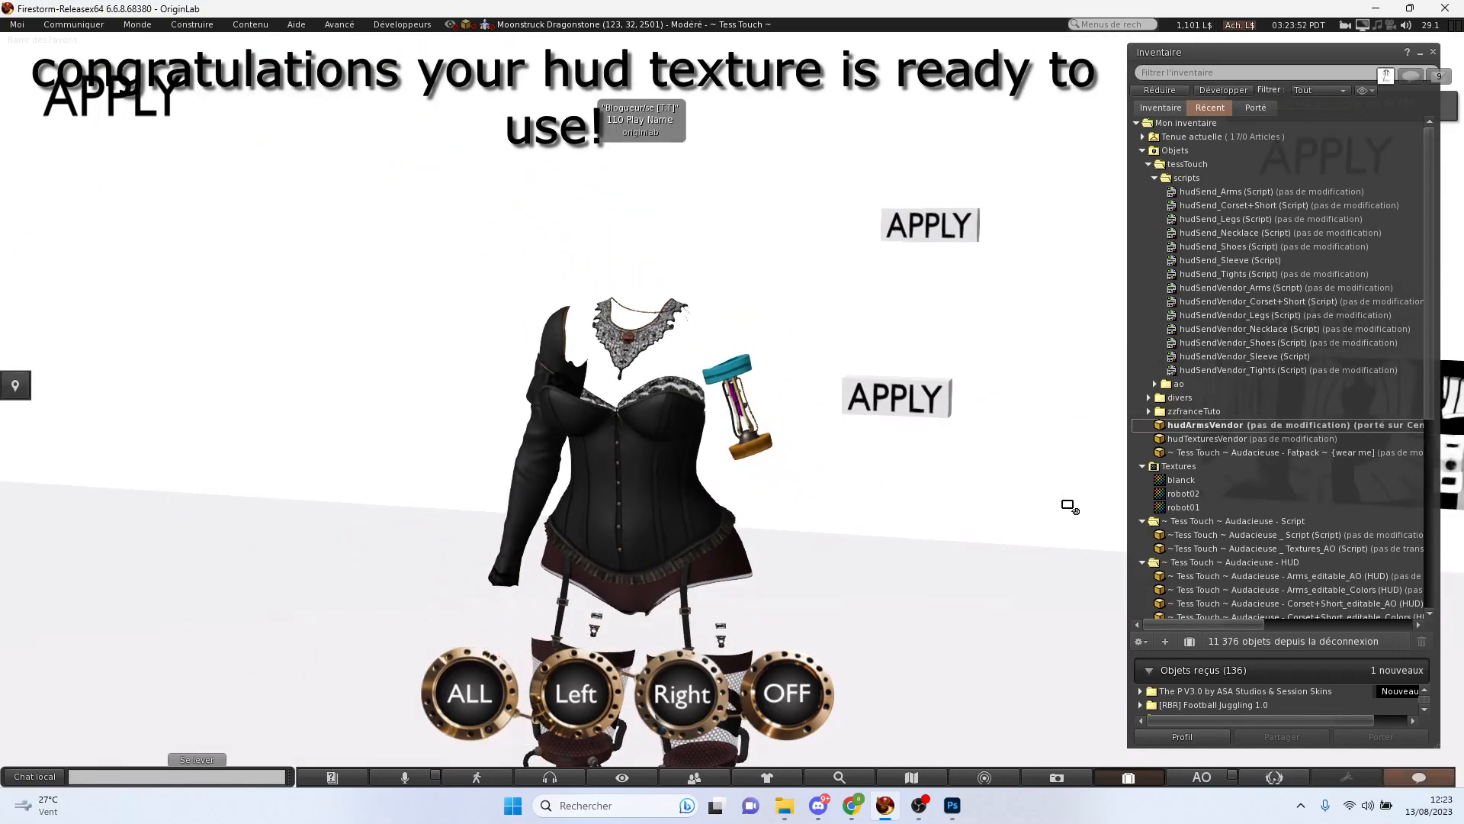
{"action": "left_click", "coordinate": [1068, 504], "text": "alt"}
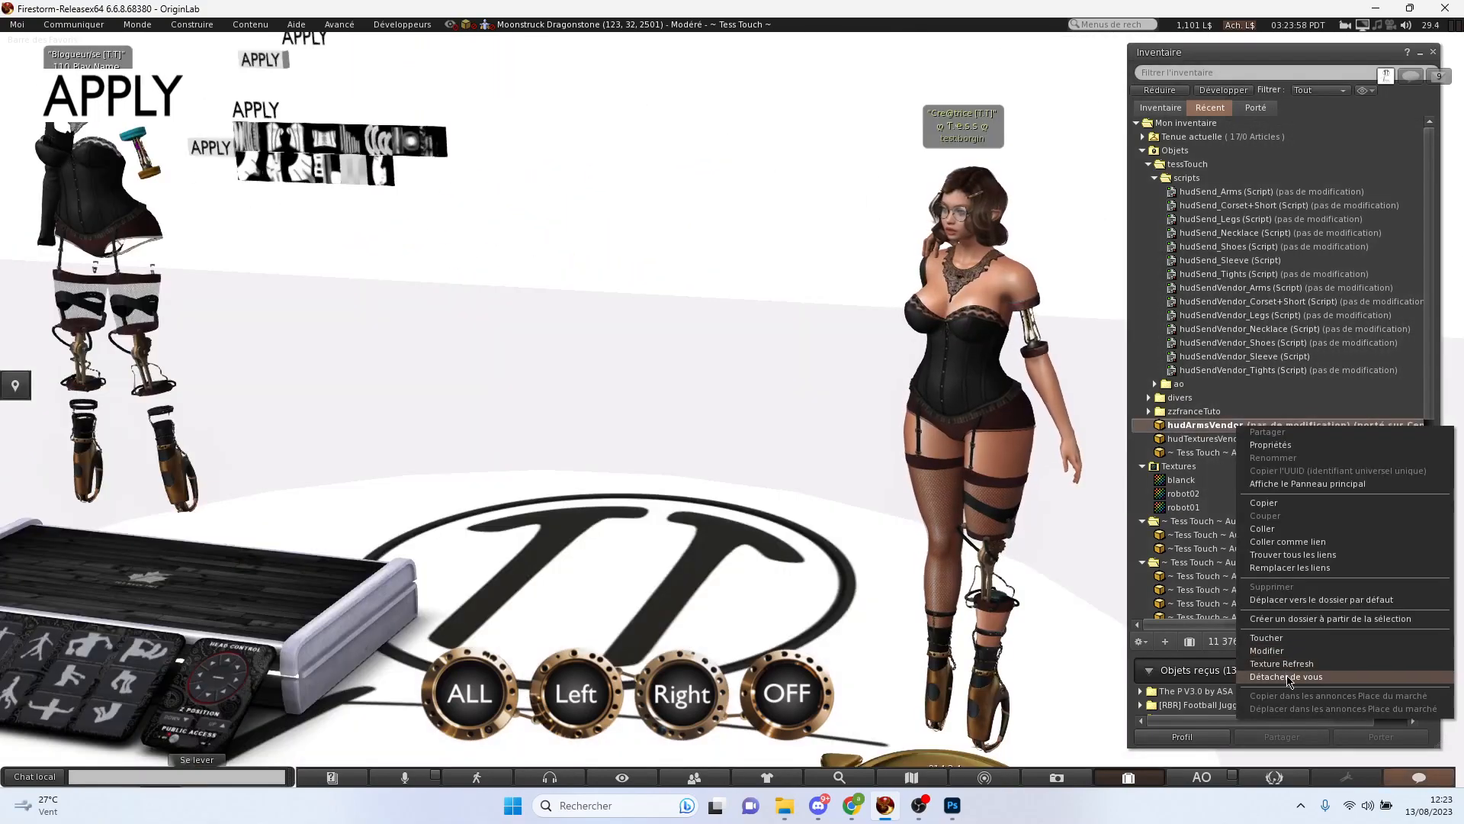
{"action": "left_click", "coordinate": [1289, 676]}
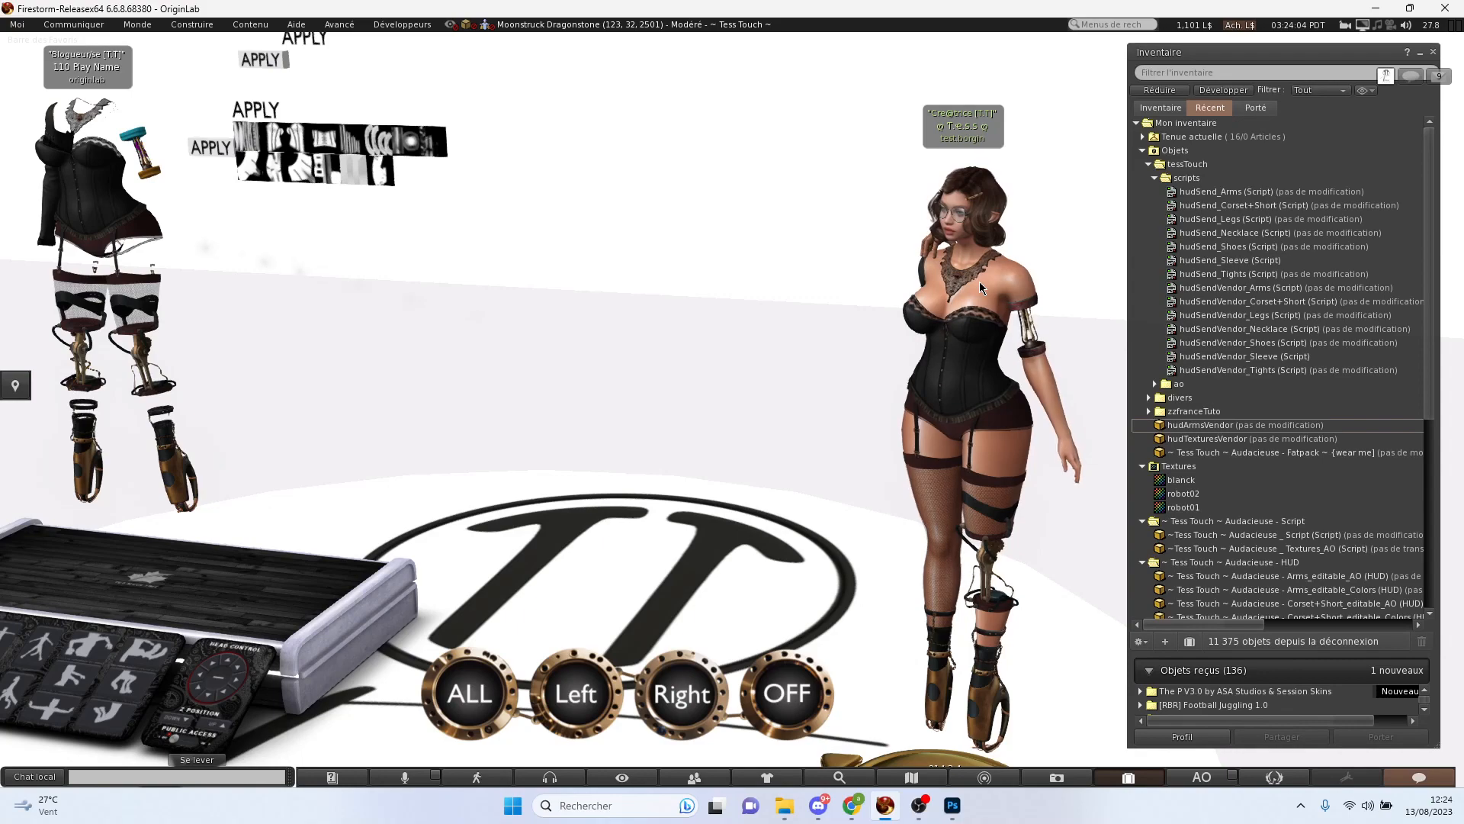
- Examine the mechanical arm worn by the other avatar up close, checking its textures on the cuffs and gears
{"action": "left_click", "coordinate": [985, 352], "text": "alt"}
{"action": "left_click_drag", "start_coordinate": [985, 353], "coordinate": [771, 376], "text": "alt"}
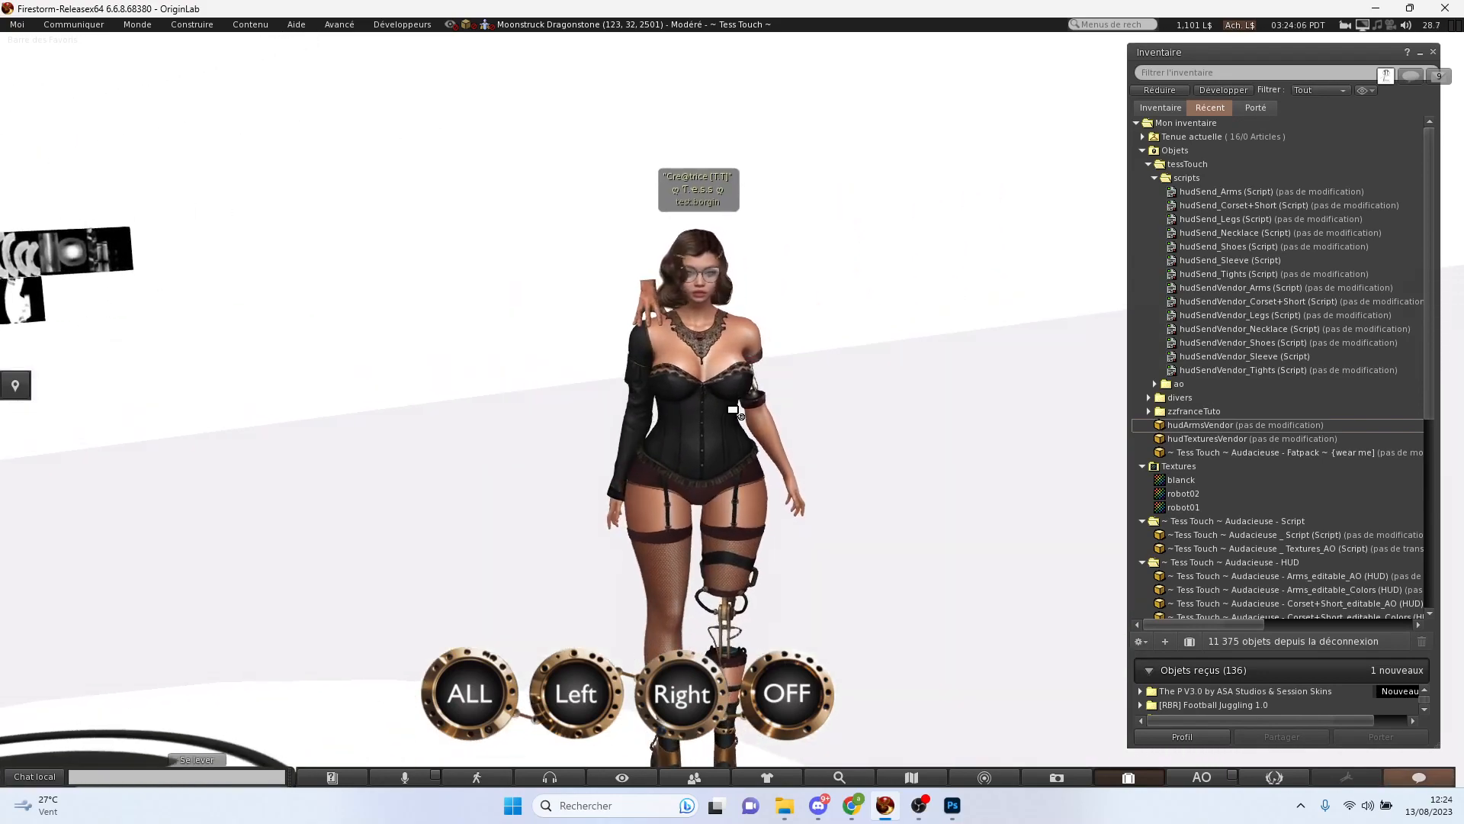
{"action": "scroll", "coordinate": [771, 376], "scroll_direction": "up", "scroll_amount": 8}
{"action": "left_click_drag", "start_coordinate": [799, 208], "coordinate": [603, 210], "text": "alt"}
{"action": "scroll", "coordinate": [732, 405], "scroll_direction": "up", "scroll_amount": 4}
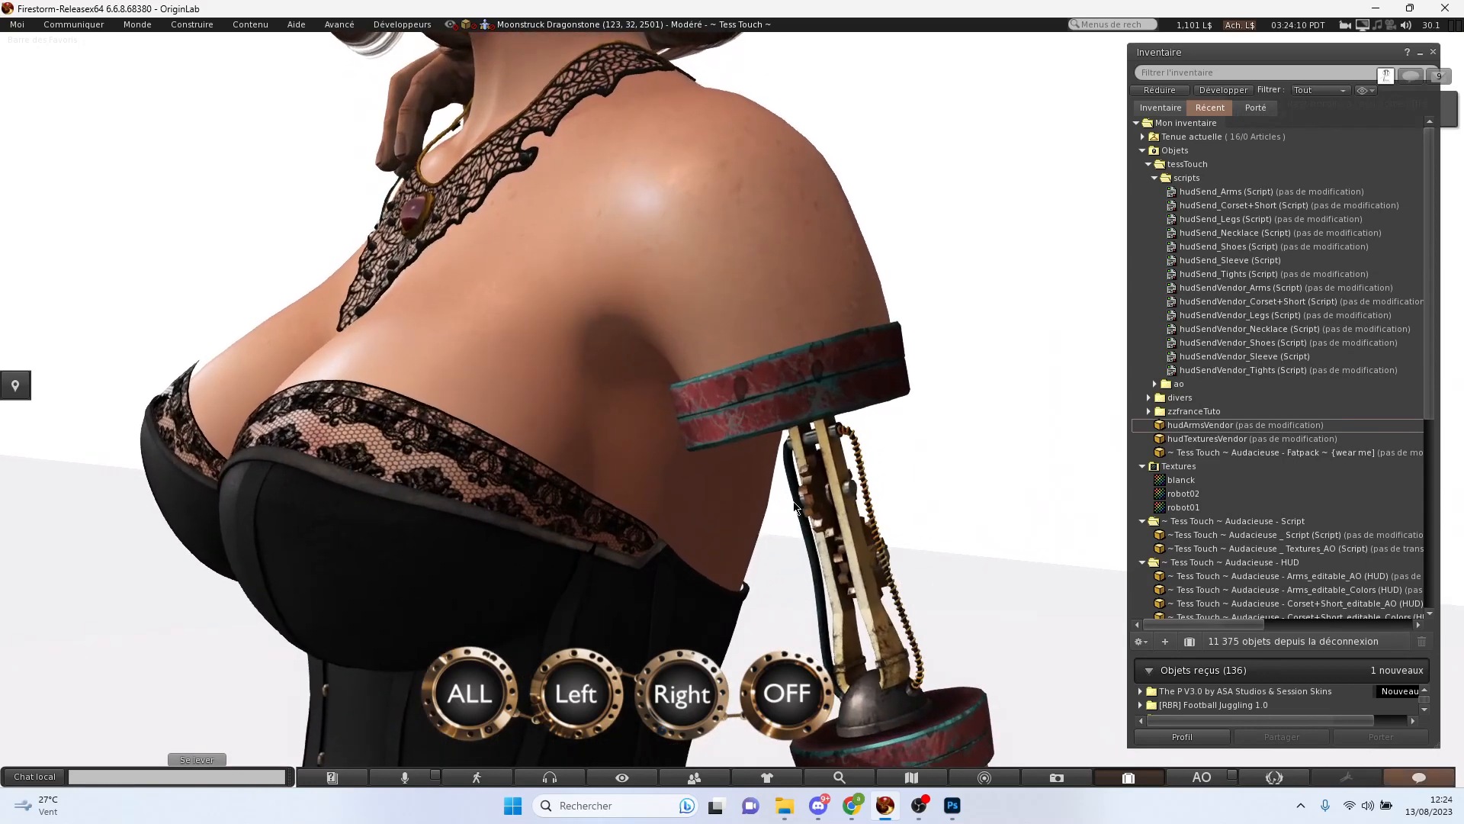
{"action": "left_click", "coordinate": [877, 563], "text": "alt"}
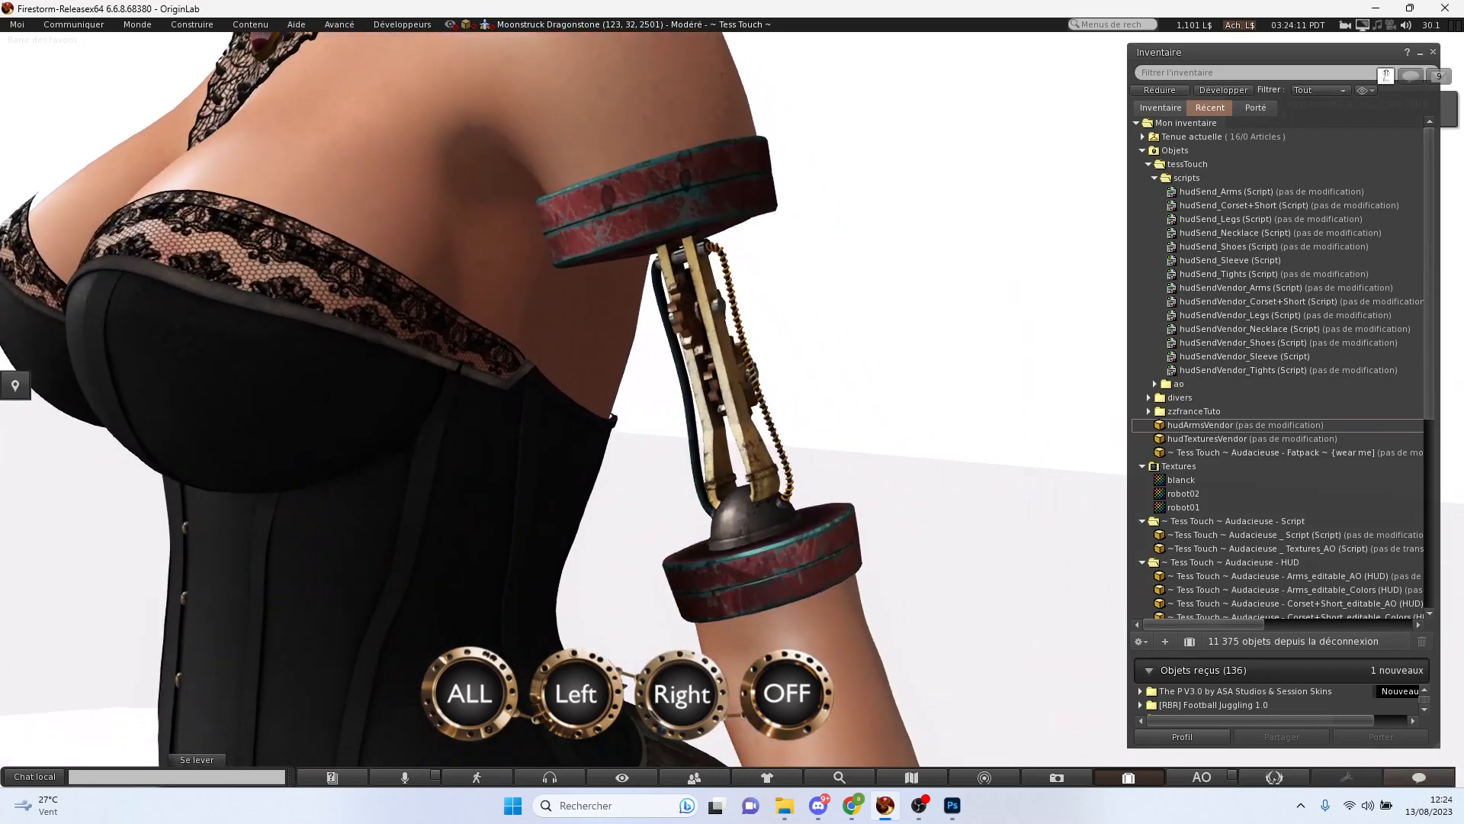
{"action": "left_click_drag", "start_coordinate": [732, 404], "coordinate": [730, 395], "text": "ctrl+alt"}
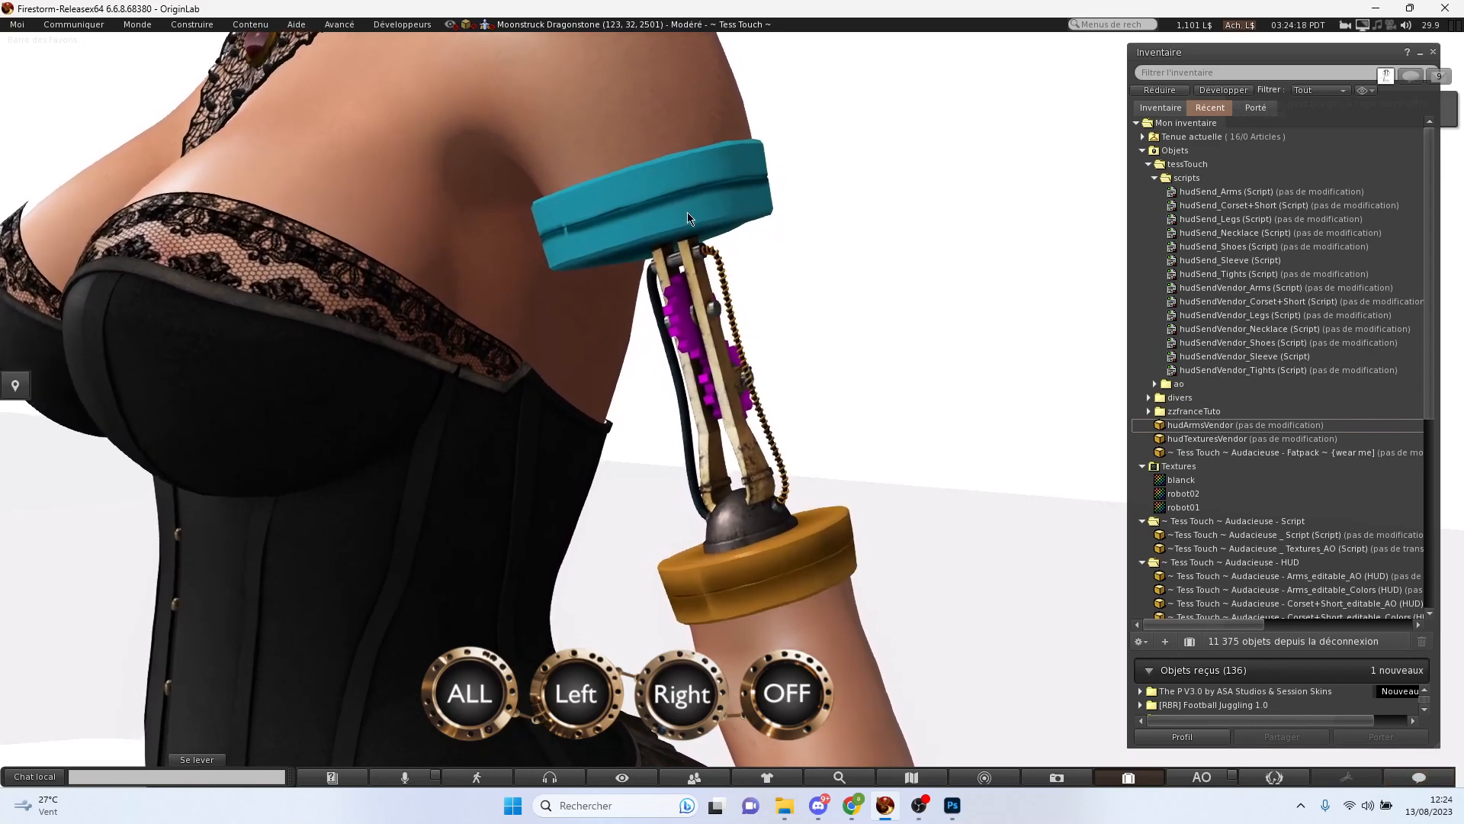
{"action": "key", "text": "Escape"}
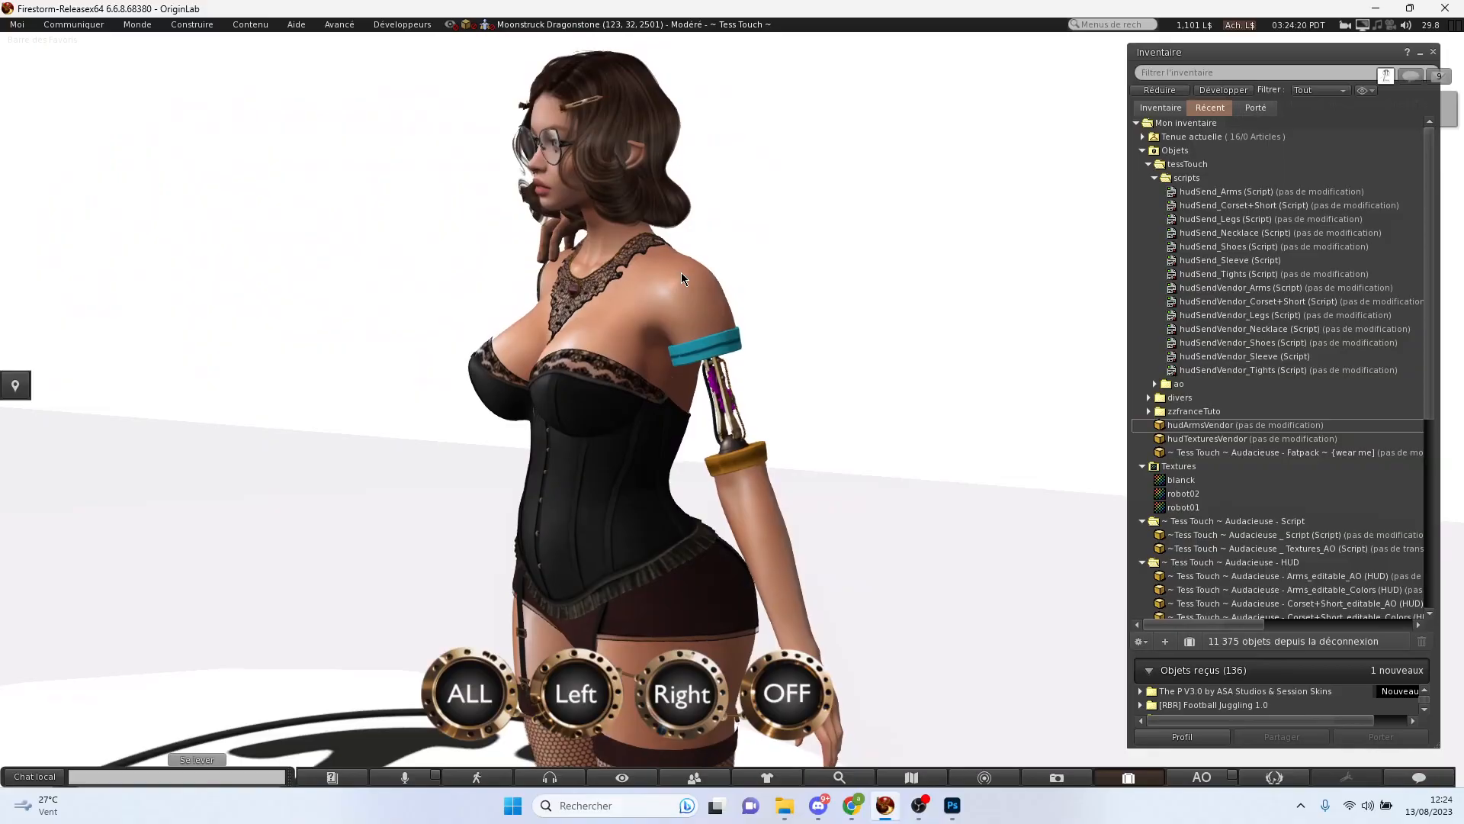